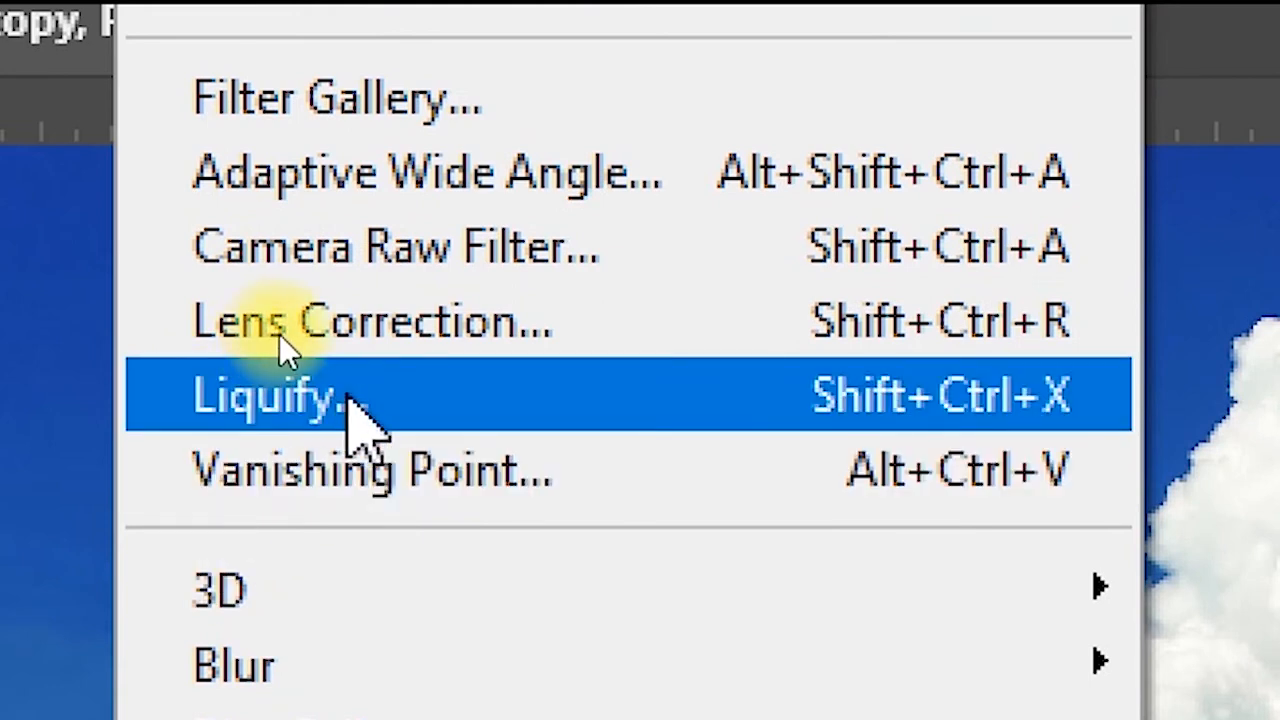
Open the Liquify filter for the copied sky photo layer
{"action": "key", "text": "Escape"}
{"action": "left_click", "coordinate": [225, 45]}
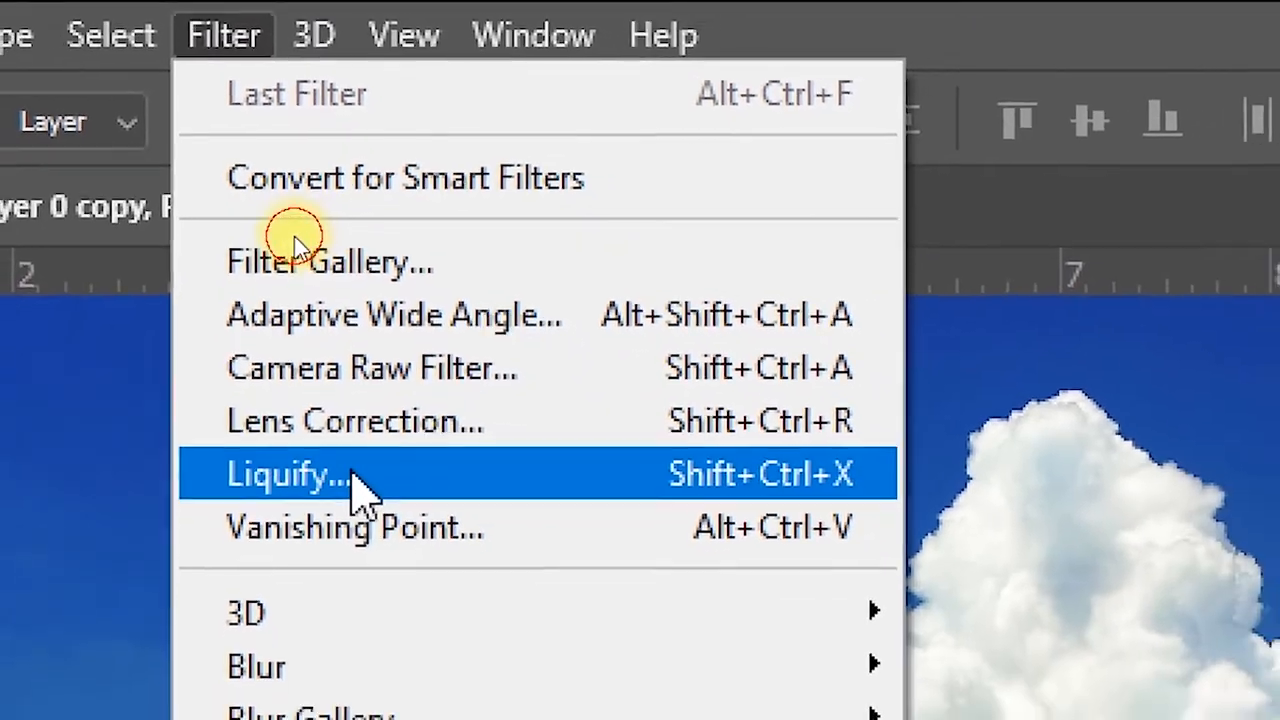
{"action": "left_click", "coordinate": [352, 475]}
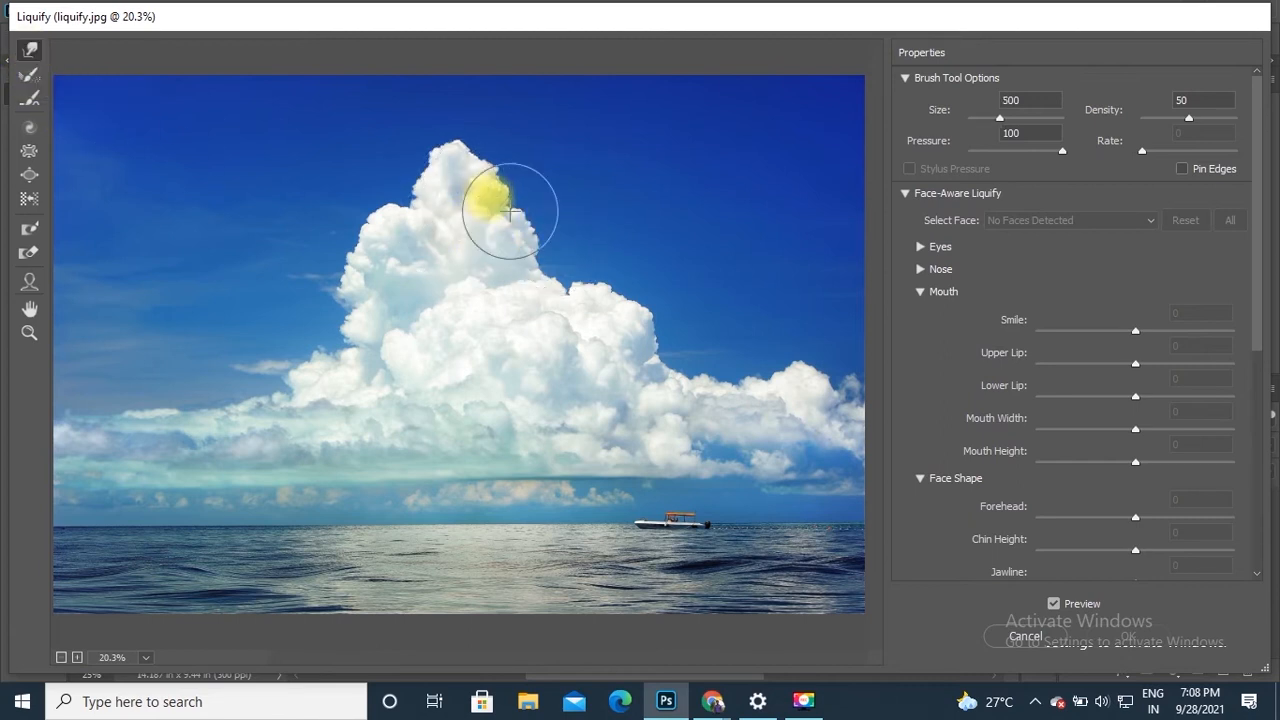
Warp the edges and upper part of the tall cloud with the Forward Warp tool at size 500 and pressure 100
{"action": "mouse_move", "coordinate": [488, 192]}
{"action": "left_mouse_down"}
{"action": "mouse_move", "coordinate": [543, 134]}
{"action": "mouse_move", "coordinate": [650, 202]}
{"action": "left_mouse_up"}
{"action": "key", "text": "ctrl+z"}
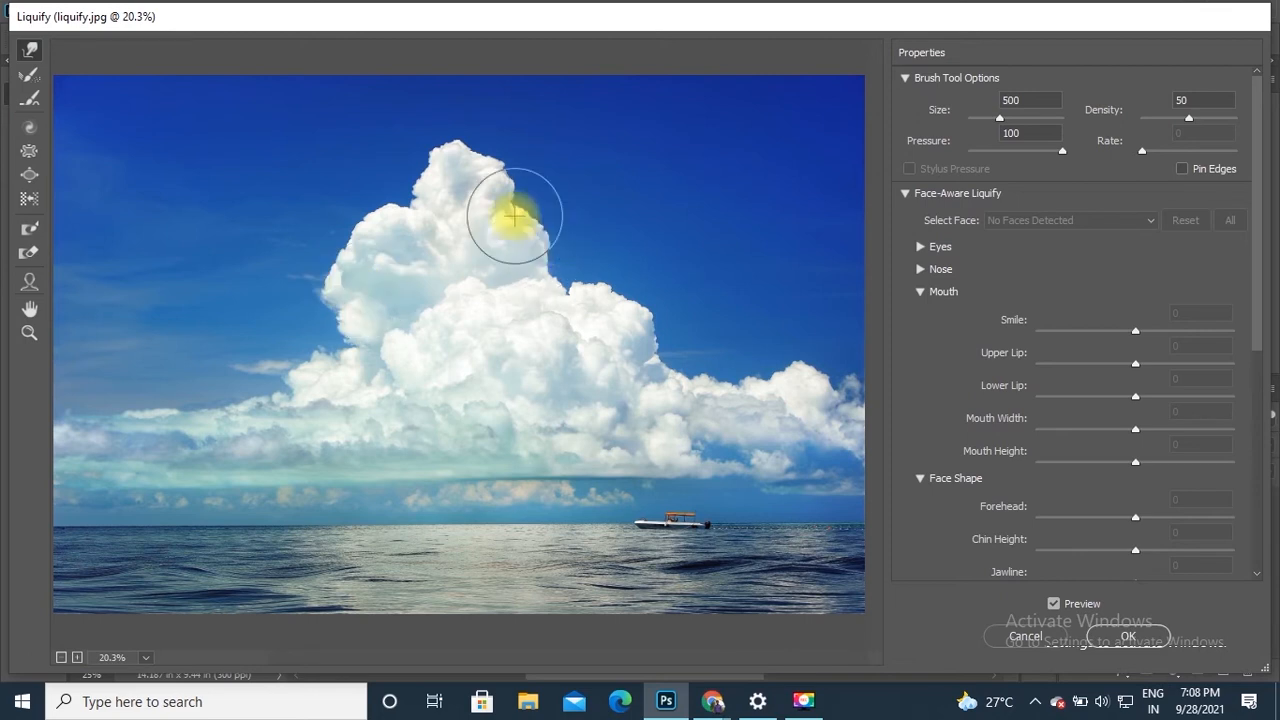
{"action": "mouse_move", "coordinate": [514, 215]}
{"action": "left_mouse_down"}
{"action": "mouse_move", "coordinate": [523, 240]}
{"action": "mouse_move", "coordinate": [545, 234]}
{"action": "left_mouse_up"}
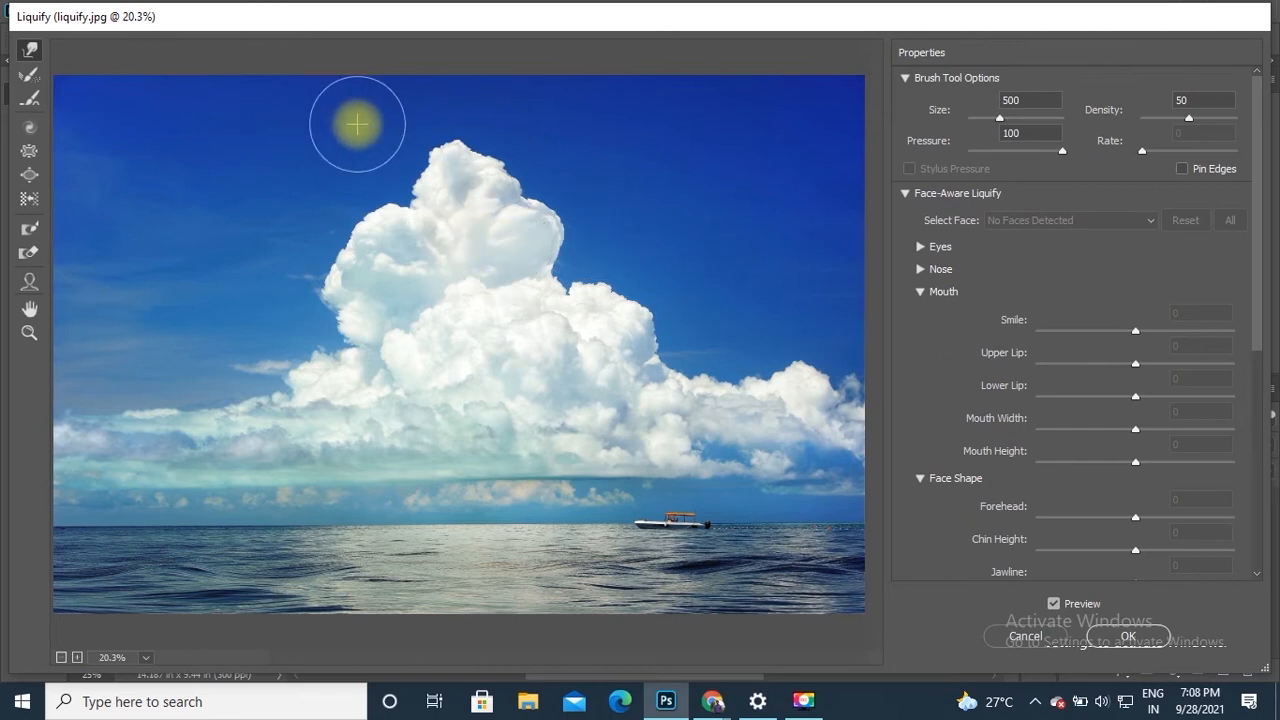
{"action": "mouse_move", "coordinate": [396, 158]}
{"action": "left_mouse_down"}
{"action": "mouse_move", "coordinate": [365, 207]}
{"action": "mouse_move", "coordinate": [384, 226]}
{"action": "mouse_move", "coordinate": [302, 261]}
{"action": "mouse_move", "coordinate": [352, 280]}
{"action": "left_mouse_up"}
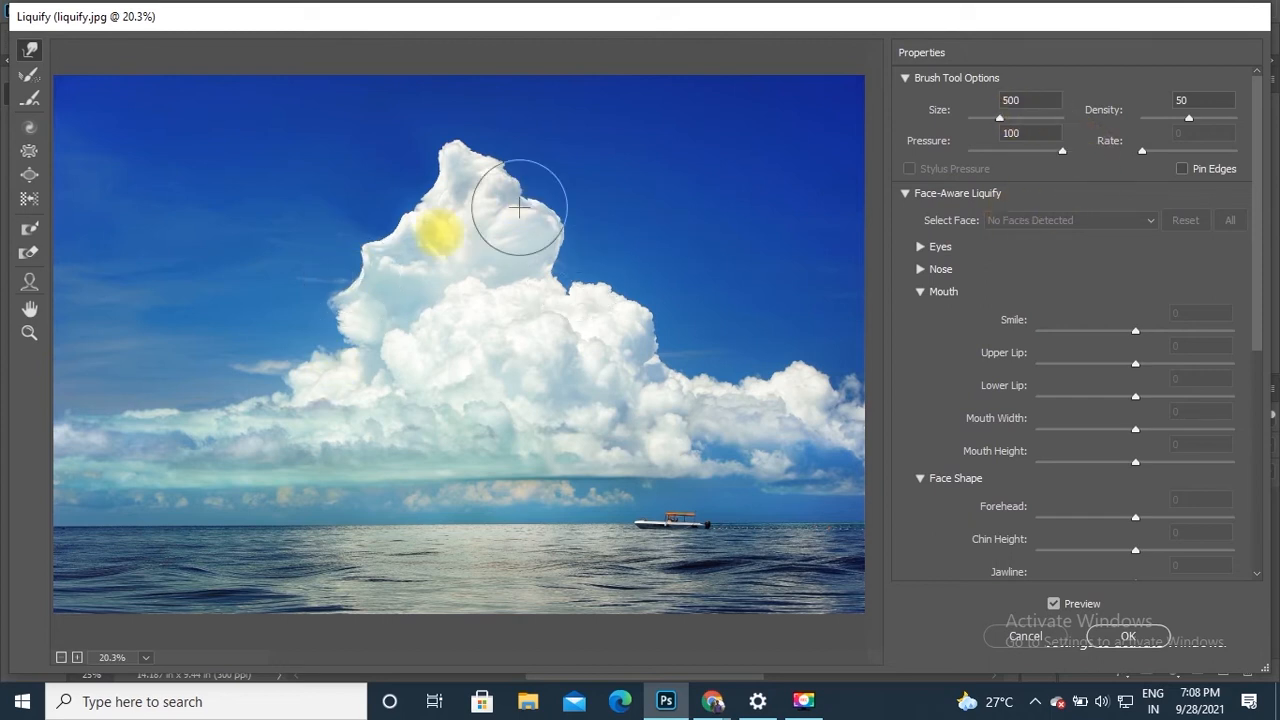
{"action": "left_click_drag", "start_coordinate": [443, 220], "coordinate": [543, 206]}
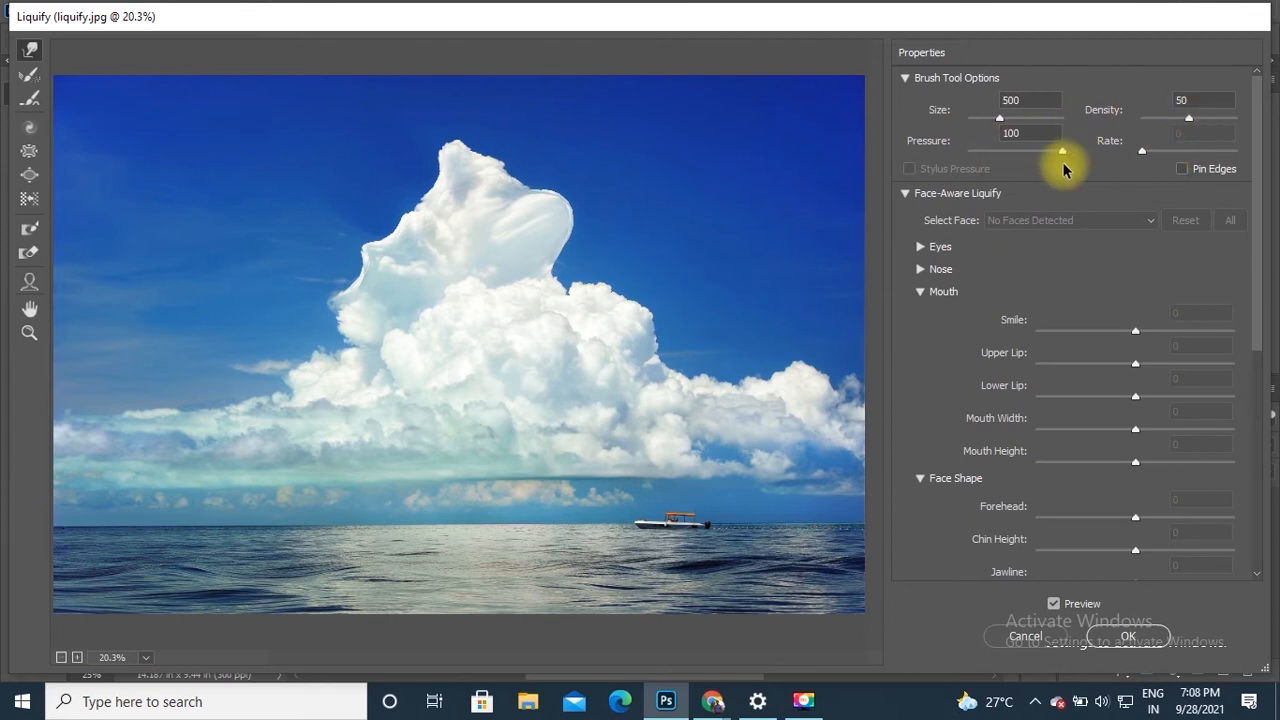
Warp the cloud's upper part at brush pressure 43, and distort it strongly at pressure 100 and density 74
{"action": "left_click_drag", "start_coordinate": [1059, 152], "coordinate": [1007, 152]}
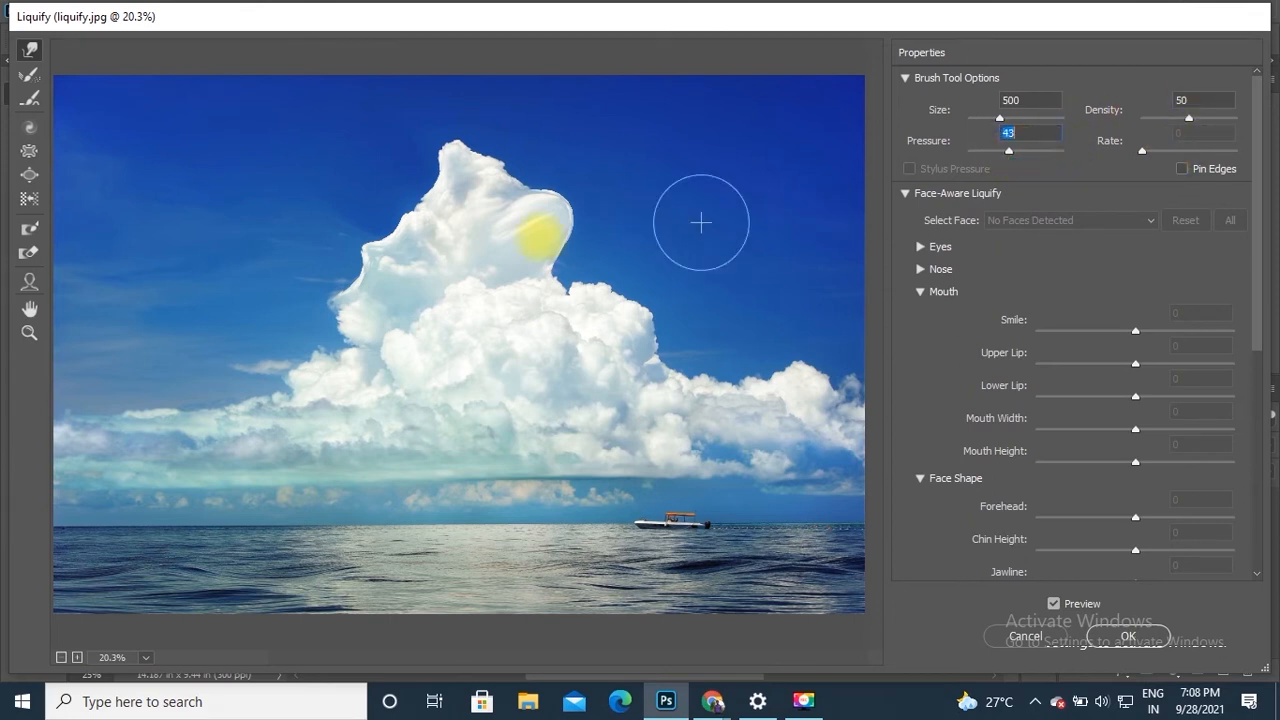
{"action": "mouse_move", "coordinate": [522, 175]}
{"action": "left_mouse_down"}
{"action": "mouse_move", "coordinate": [514, 140]}
{"action": "mouse_move", "coordinate": [491, 186]}
{"action": "left_mouse_up"}
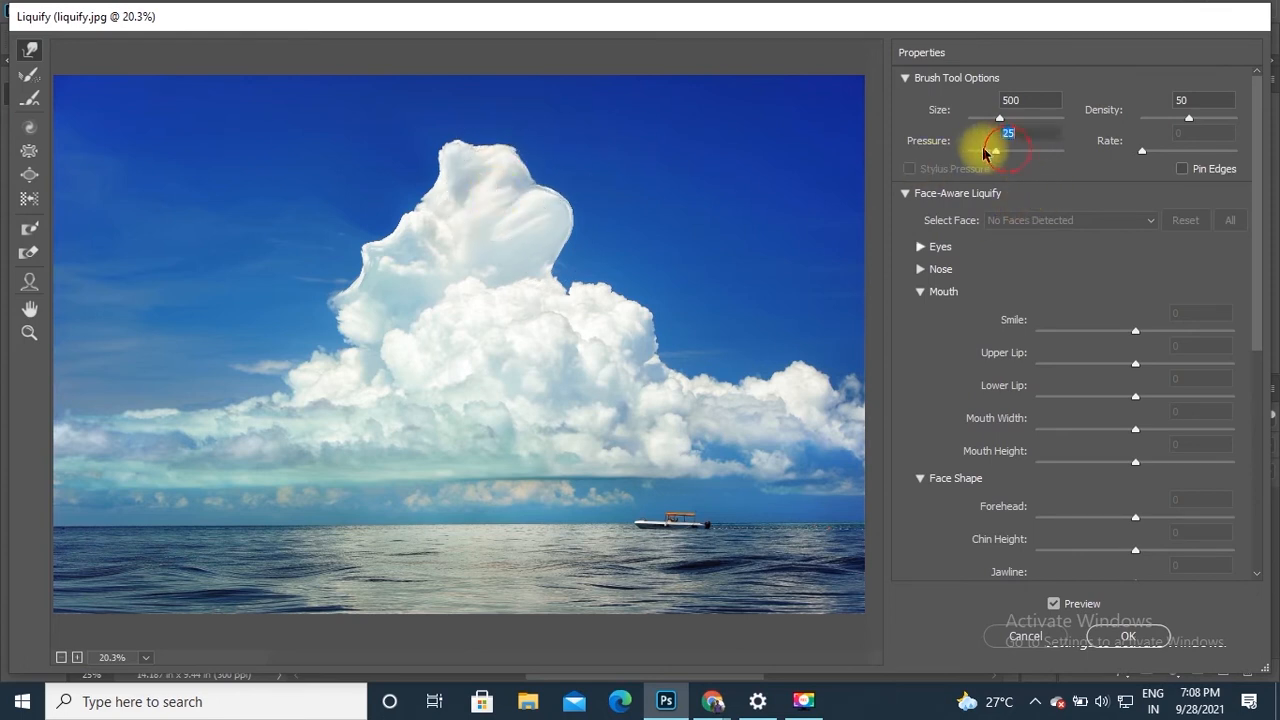
{"action": "left_click_drag", "start_coordinate": [997, 148], "coordinate": [1064, 160]}
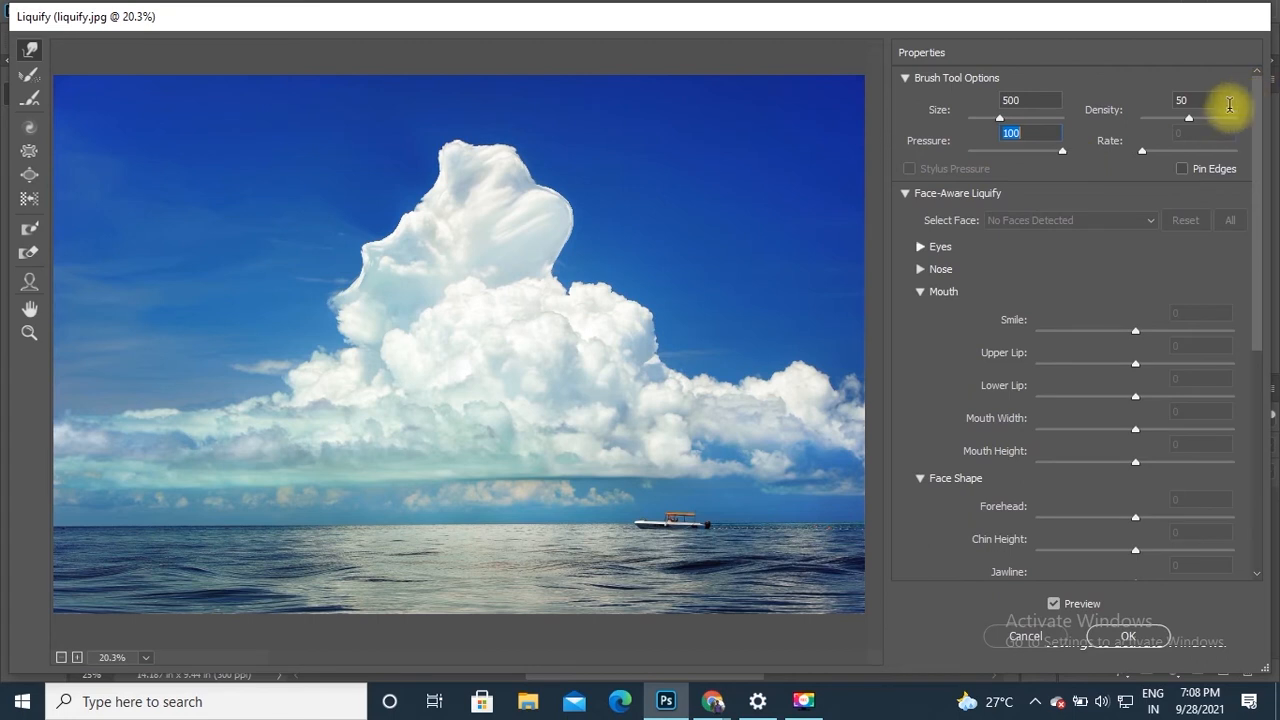
{"action": "left_click_drag", "start_coordinate": [1195, 117], "coordinate": [1251, 114]}
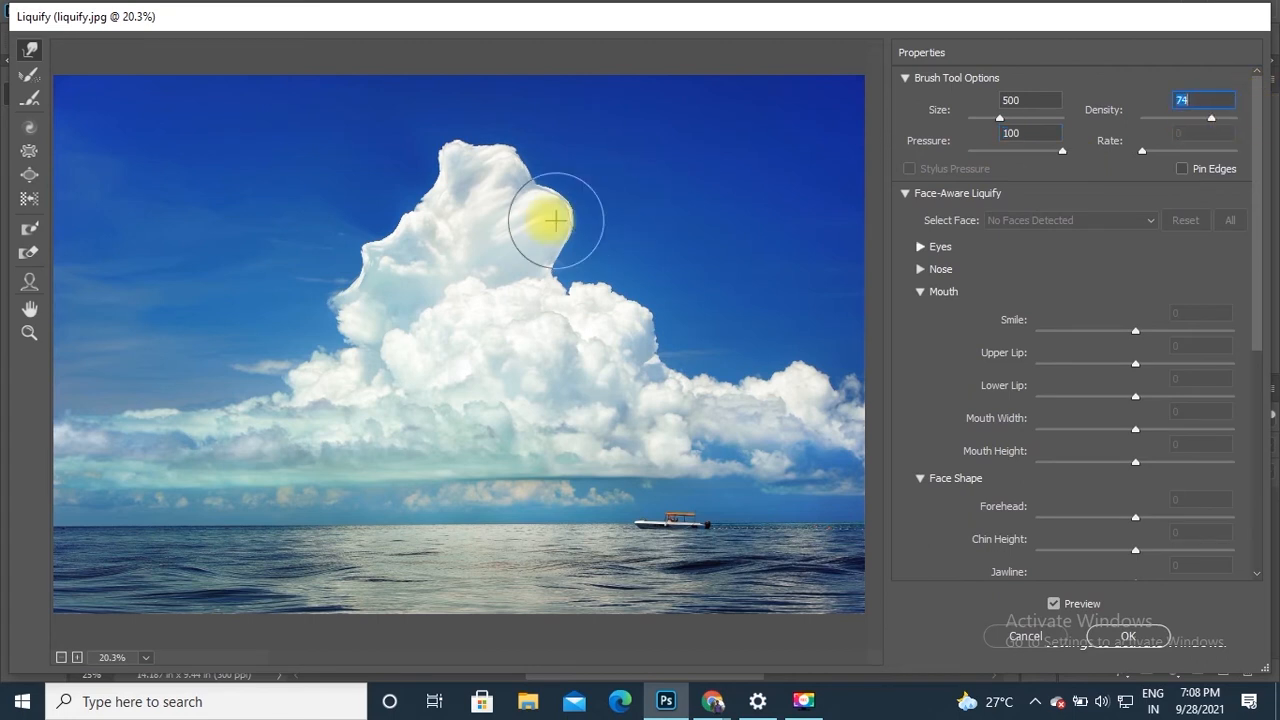
{"action": "mouse_move", "coordinate": [549, 220]}
{"action": "left_mouse_down"}
{"action": "mouse_move", "coordinate": [496, 181]}
{"action": "mouse_move", "coordinate": [576, 119]}
{"action": "mouse_move", "coordinate": [413, 151]}
{"action": "mouse_move", "coordinate": [399, 142]}
{"action": "mouse_move", "coordinate": [401, 270]}
{"action": "mouse_move", "coordinate": [342, 240]}
{"action": "left_mouse_up"}
{"action": "mouse_move", "coordinate": [424, 229]}
{"action": "left_mouse_down"}
{"action": "mouse_move", "coordinate": [375, 209]}
{"action": "mouse_move", "coordinate": [452, 320]}
{"action": "left_mouse_up"}
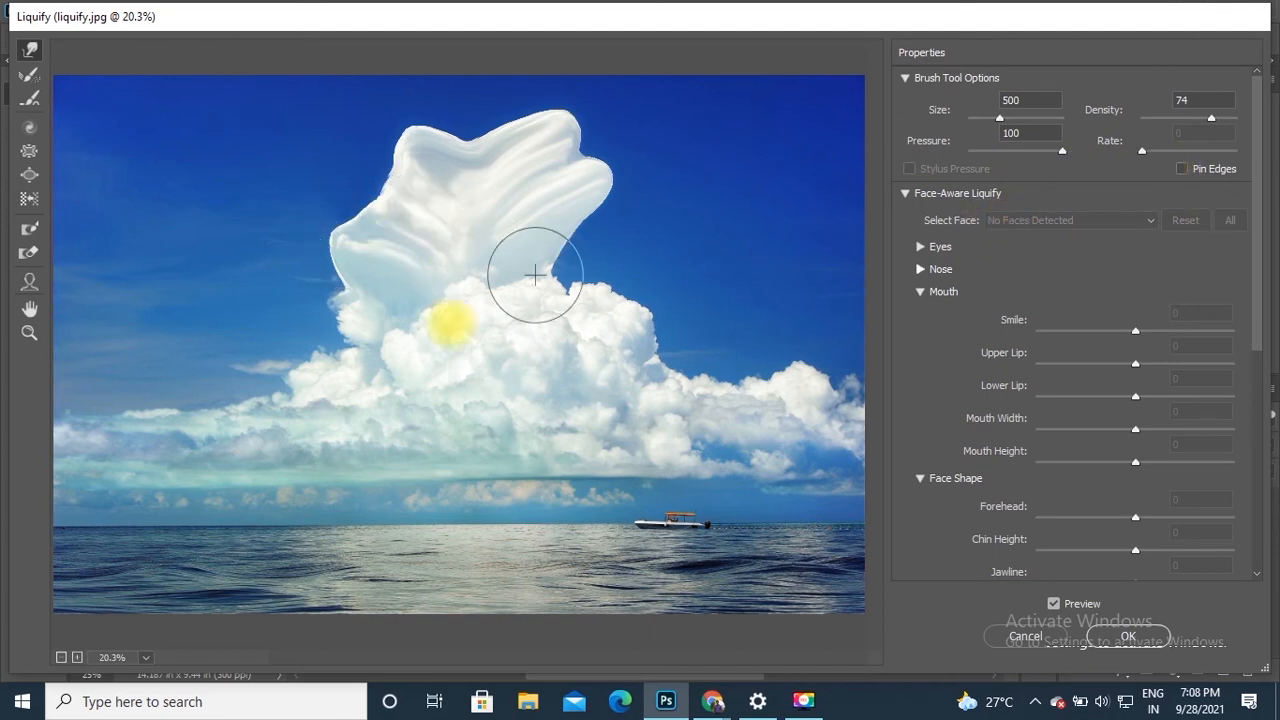
{"action": "mouse_move", "coordinate": [535, 274]}
{"action": "left_mouse_down"}
{"action": "mouse_move", "coordinate": [517, 117]}
{"action": "mouse_move", "coordinate": [481, 199]}
{"action": "left_mouse_up"}
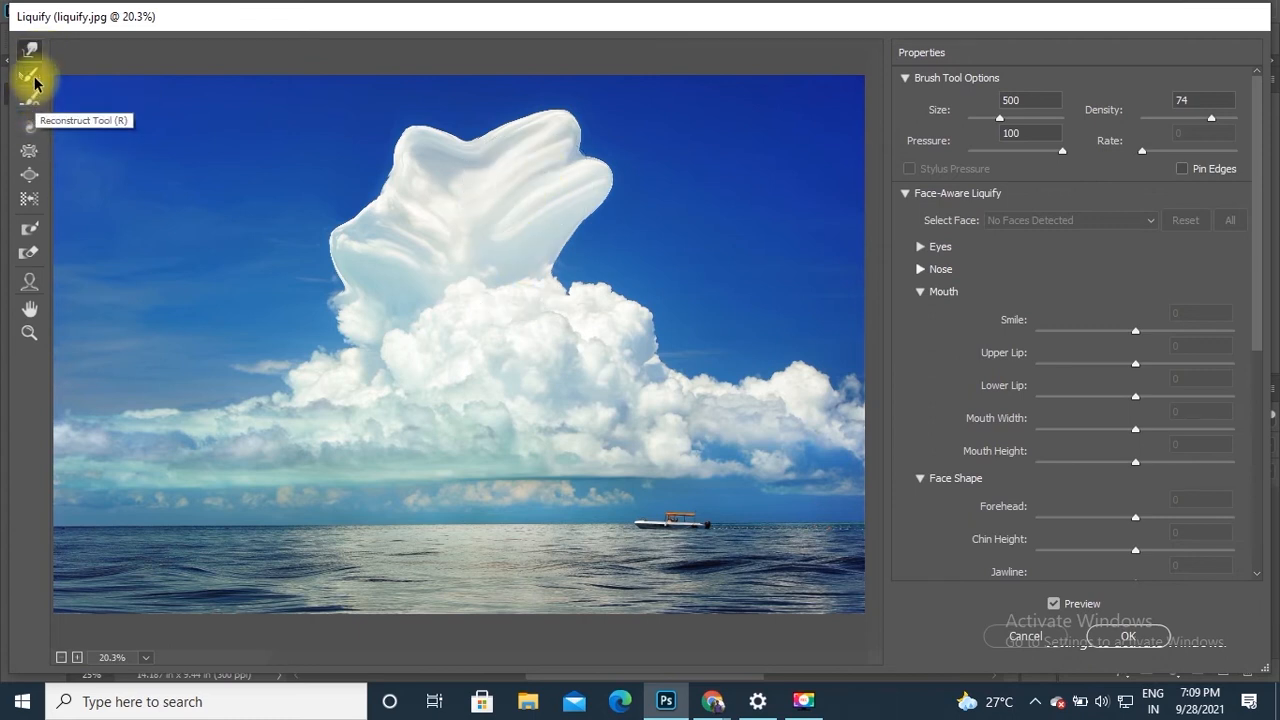
Restore the warped upper cloud with the Reconstruct tool at brush size 800
{"action": "left_click", "coordinate": [31, 78]}
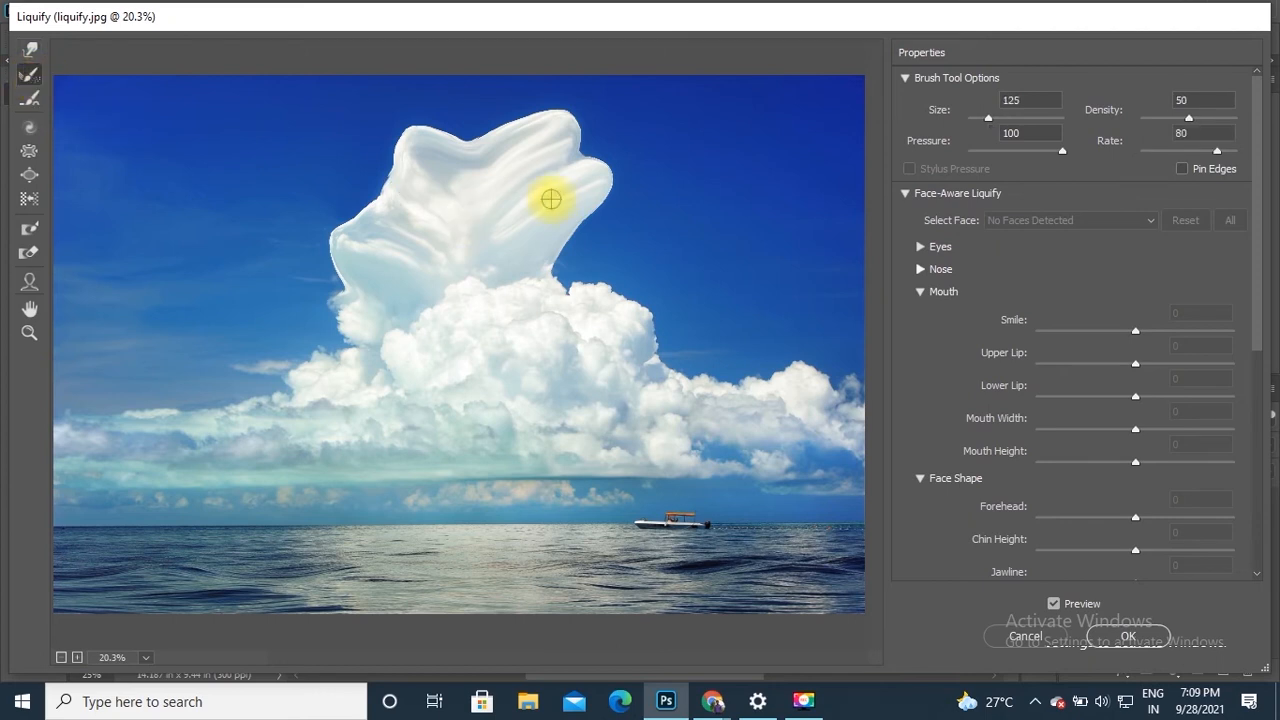
{"action": "key", "text": "bracketright"}
{"action": "key", "text": "bracketright"}
{"action": "key", "text": "bracketright"}
{"action": "key", "text": "bracketright"}
{"action": "key", "text": "bracketright"}
{"action": "key", "text": "bracketright"}
{"action": "mouse_move", "coordinate": [549, 154]}
{"action": "left_mouse_down"}
{"action": "mouse_move", "coordinate": [326, 211]}
{"action": "mouse_move", "coordinate": [570, 200]}
{"action": "mouse_move", "coordinate": [286, 260]}
{"action": "mouse_move", "coordinate": [395, 247]}
{"action": "mouse_move", "coordinate": [600, 112]}
{"action": "mouse_move", "coordinate": [230, 381]}
{"action": "mouse_move", "coordinate": [388, 131]}
{"action": "mouse_move", "coordinate": [405, 128]}
{"action": "mouse_move", "coordinate": [369, 270]}
{"action": "mouse_move", "coordinate": [437, 188]}
{"action": "mouse_move", "coordinate": [372, 314]}
{"action": "mouse_move", "coordinate": [440, 237]}
{"action": "left_mouse_up"}
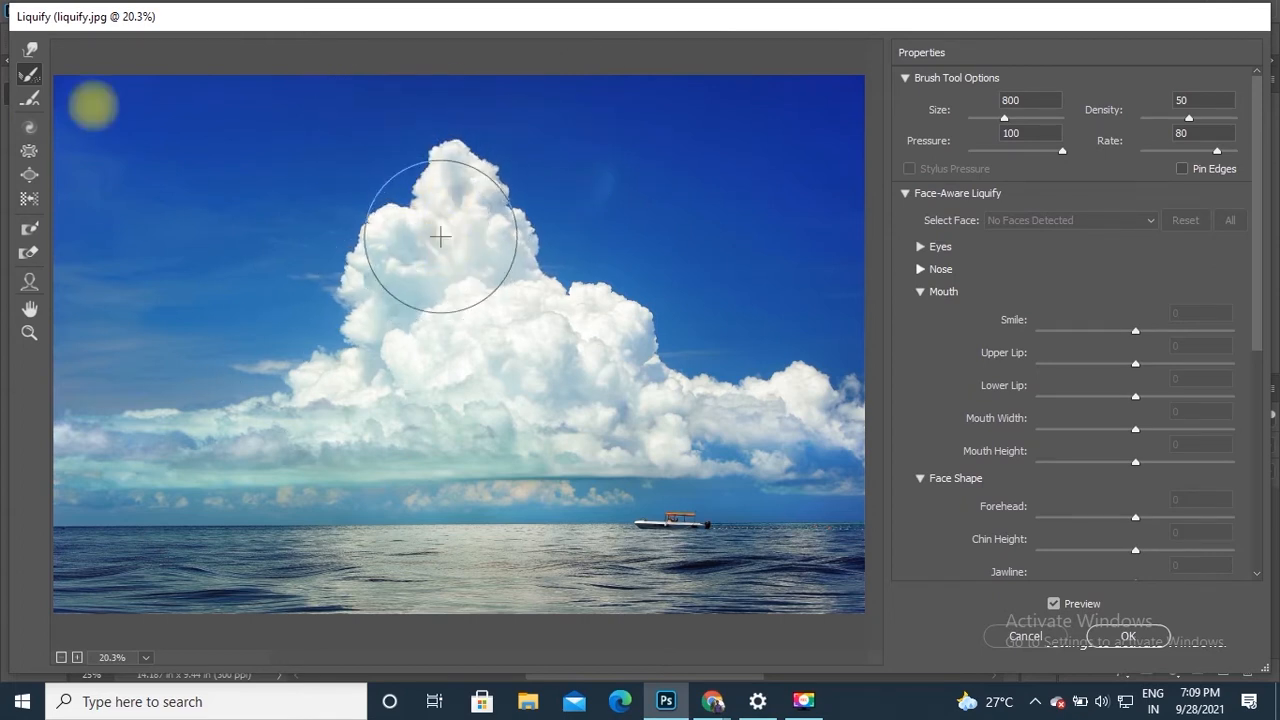
Push the cloud's peak outward with the Forward Warp tool at density 18, using pressure 44 and 69
{"action": "left_click", "coordinate": [29, 49]}
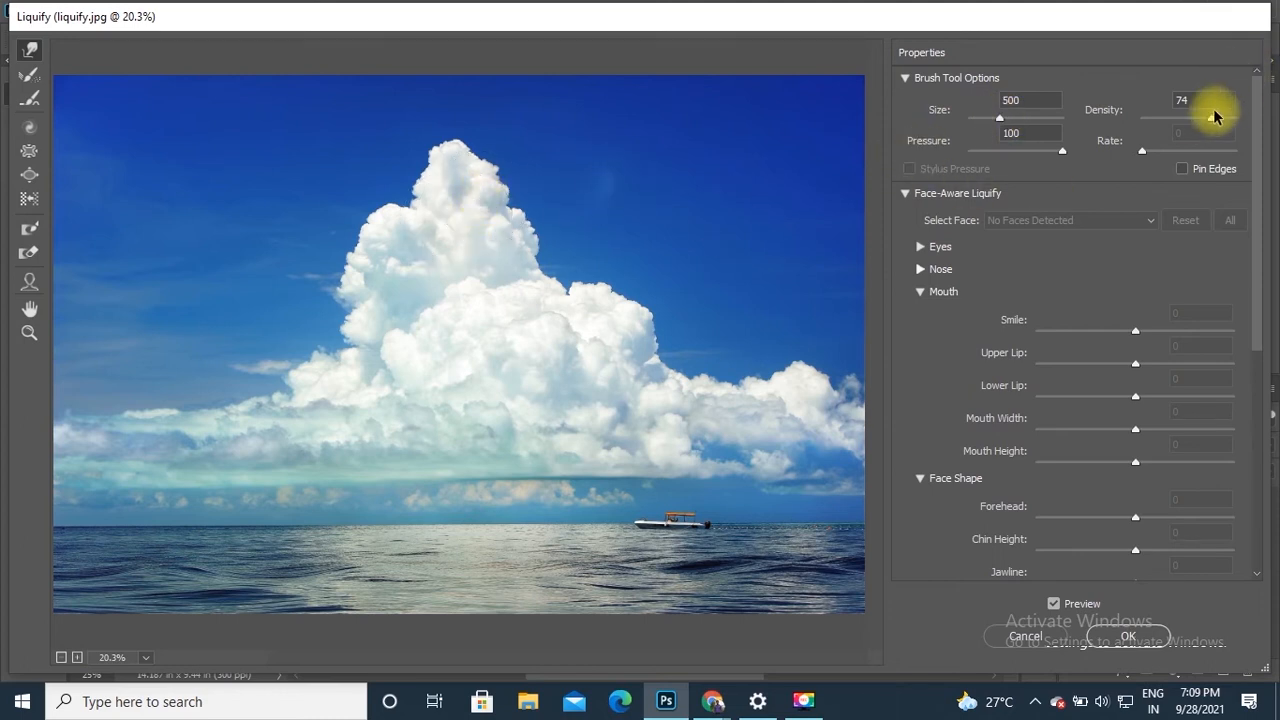
{"action": "left_click_drag", "start_coordinate": [1210, 120], "coordinate": [1159, 118]}
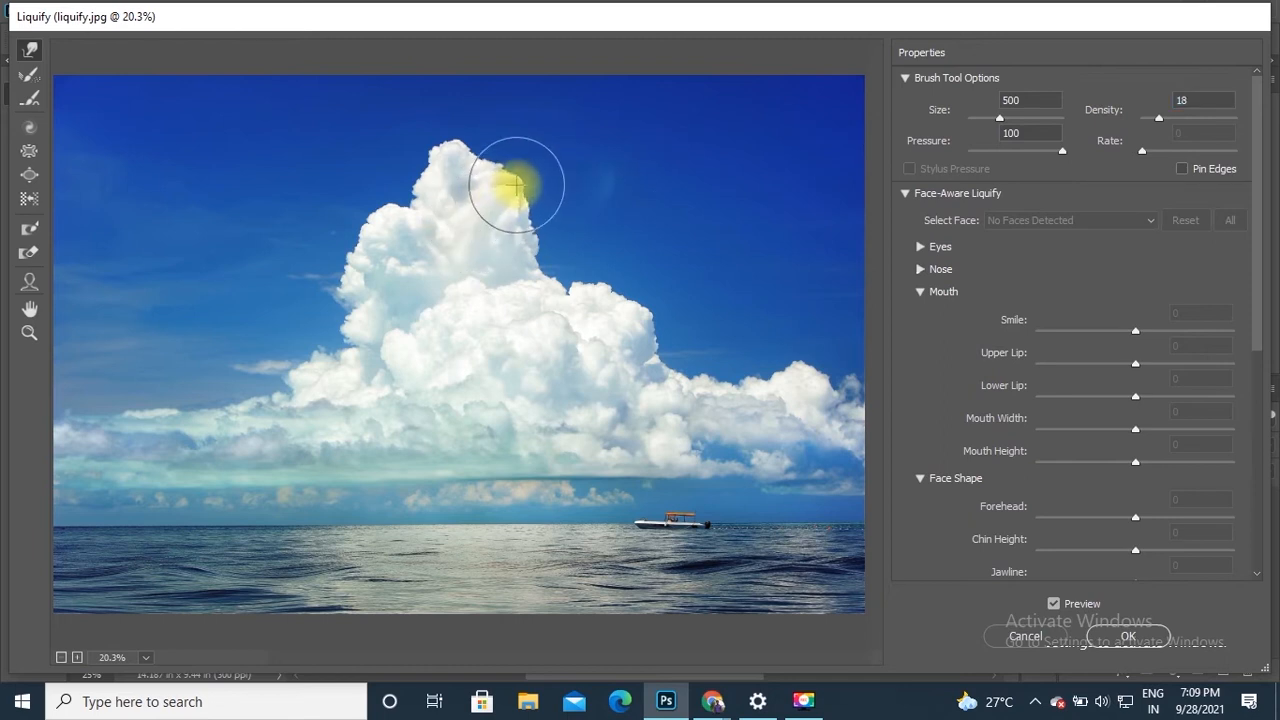
{"action": "left_click_drag", "start_coordinate": [1062, 150], "coordinate": [1008, 157]}
{"action": "left_click_drag", "start_coordinate": [476, 164], "coordinate": [489, 138]}
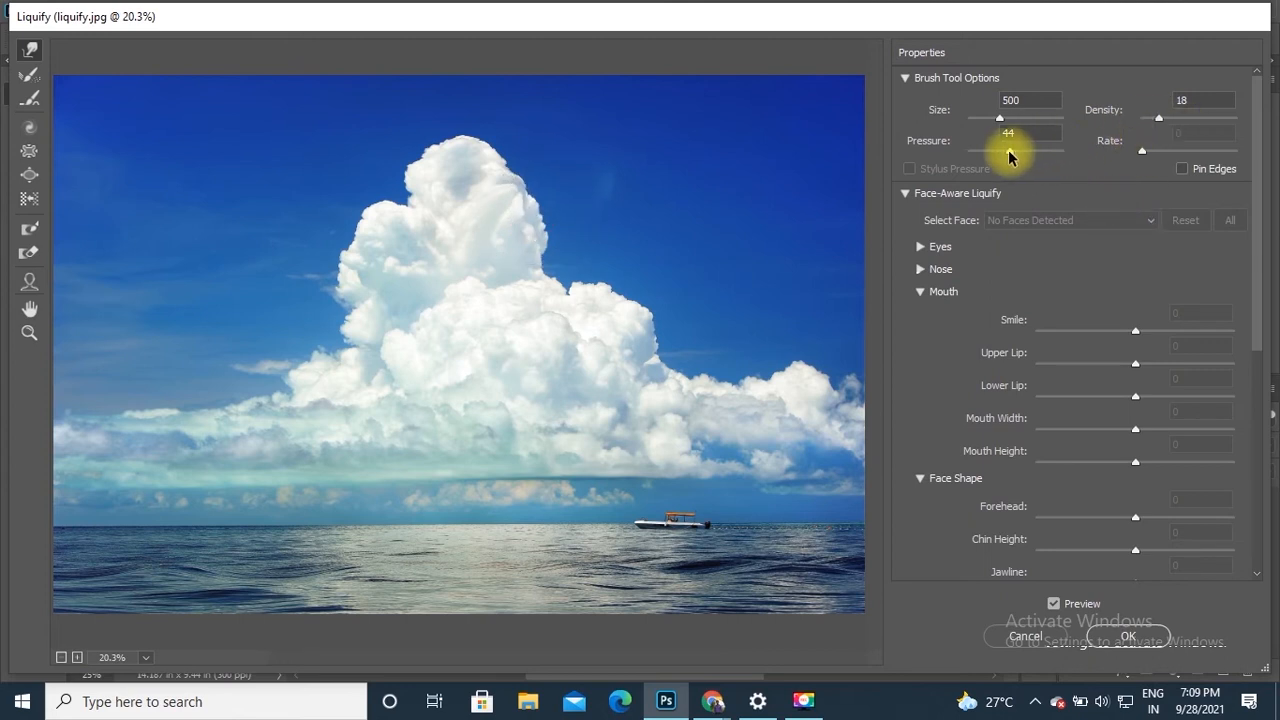
{"action": "left_click_drag", "start_coordinate": [1012, 155], "coordinate": [1034, 151]}
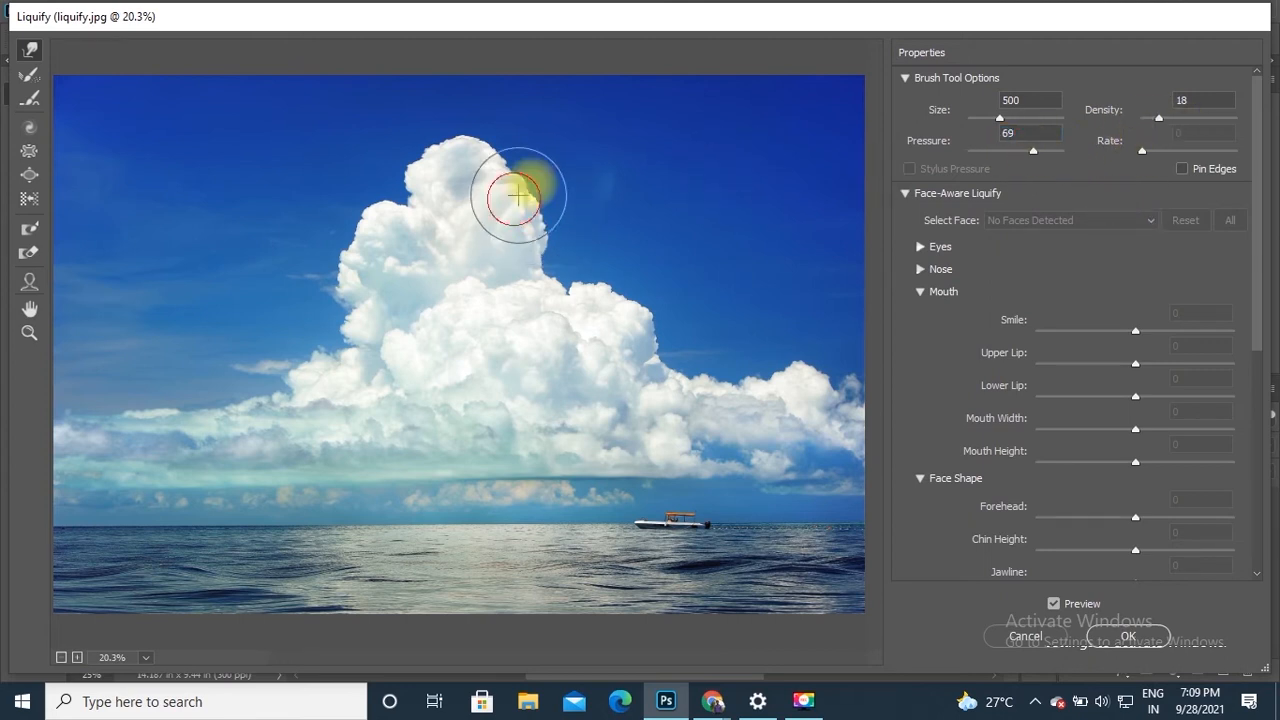
{"action": "mouse_move", "coordinate": [540, 177]}
{"action": "left_mouse_down"}
{"action": "mouse_move", "coordinate": [497, 163]}
{"action": "mouse_move", "coordinate": [513, 157]}
{"action": "mouse_move", "coordinate": [537, 214]}
{"action": "left_mouse_up"}
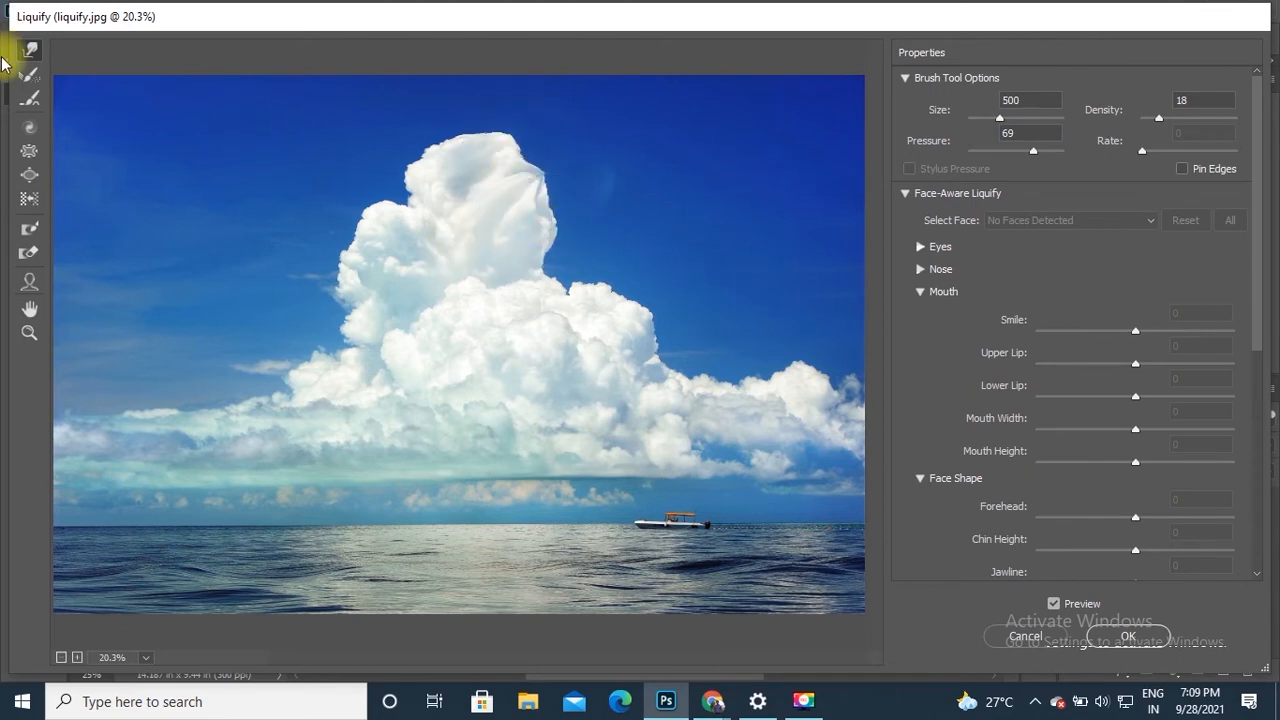
Smooth the distorted upper cloud and its left edge with the Smooth tool at brush size 600
{"action": "left_click", "coordinate": [31, 101]}
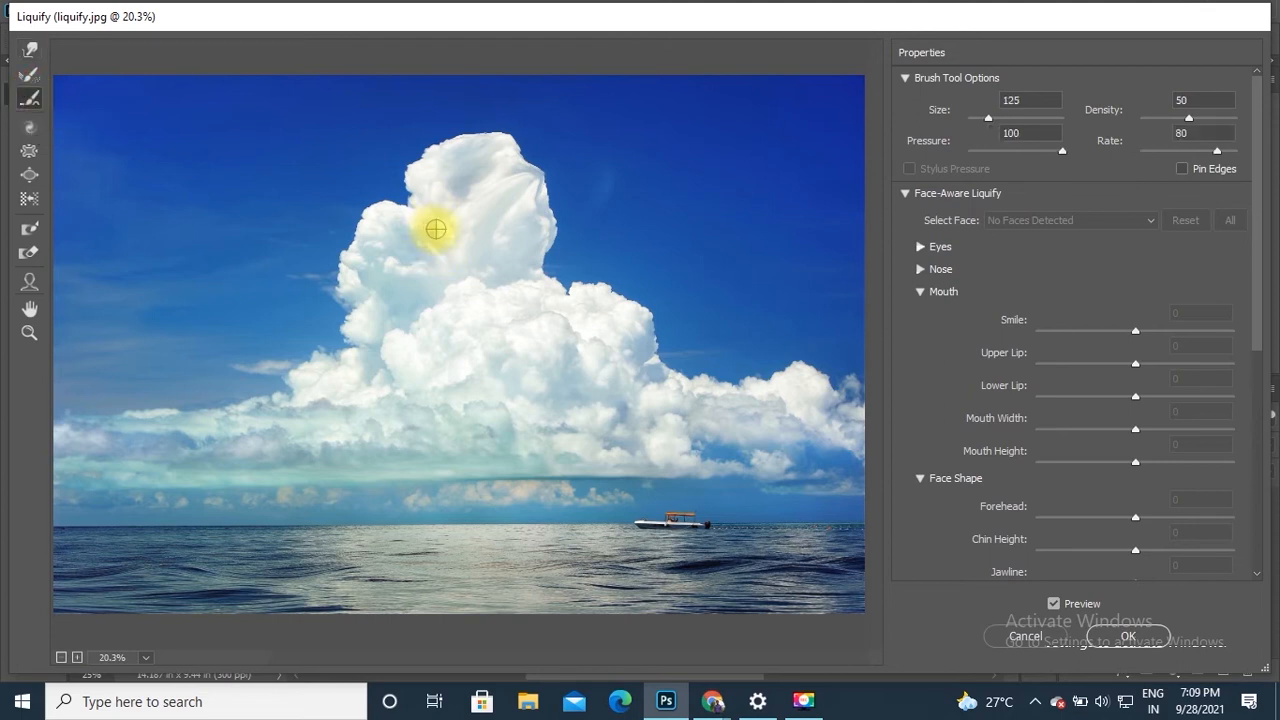
{"action": "key", "text": "bracketright"}
{"action": "key", "text": "bracketright"}
{"action": "key", "text": "bracketright"}
{"action": "key", "text": "bracketright"}
{"action": "key", "text": "bracketright"}
{"action": "key", "text": "bracketright"}
{"action": "key", "text": "bracketright"}
{"action": "key", "text": "bracketright"}
{"action": "key", "text": "bracketright"}
{"action": "key", "text": "bracketright"}
{"action": "key", "text": "bracketright"}
{"action": "key", "text": "bracketright"}
{"action": "key", "text": "bracketright"}
{"action": "key", "text": "bracketright"}
{"action": "key", "text": "bracketleft"}
{"action": "key", "text": "bracketleft"}
{"action": "key", "text": "bracketleft"}
{"action": "key", "text": "bracketleft"}
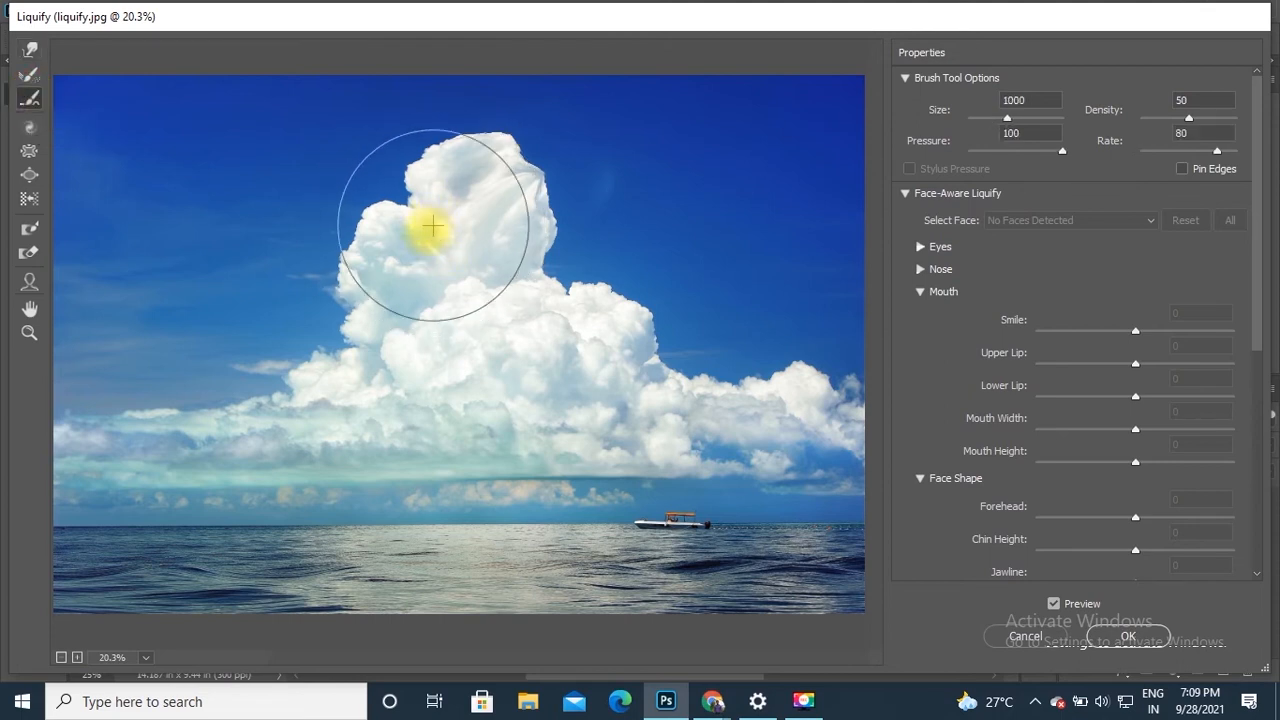
{"action": "key", "text": "bracketleft"}
{"action": "key", "text": "bracketleft"}
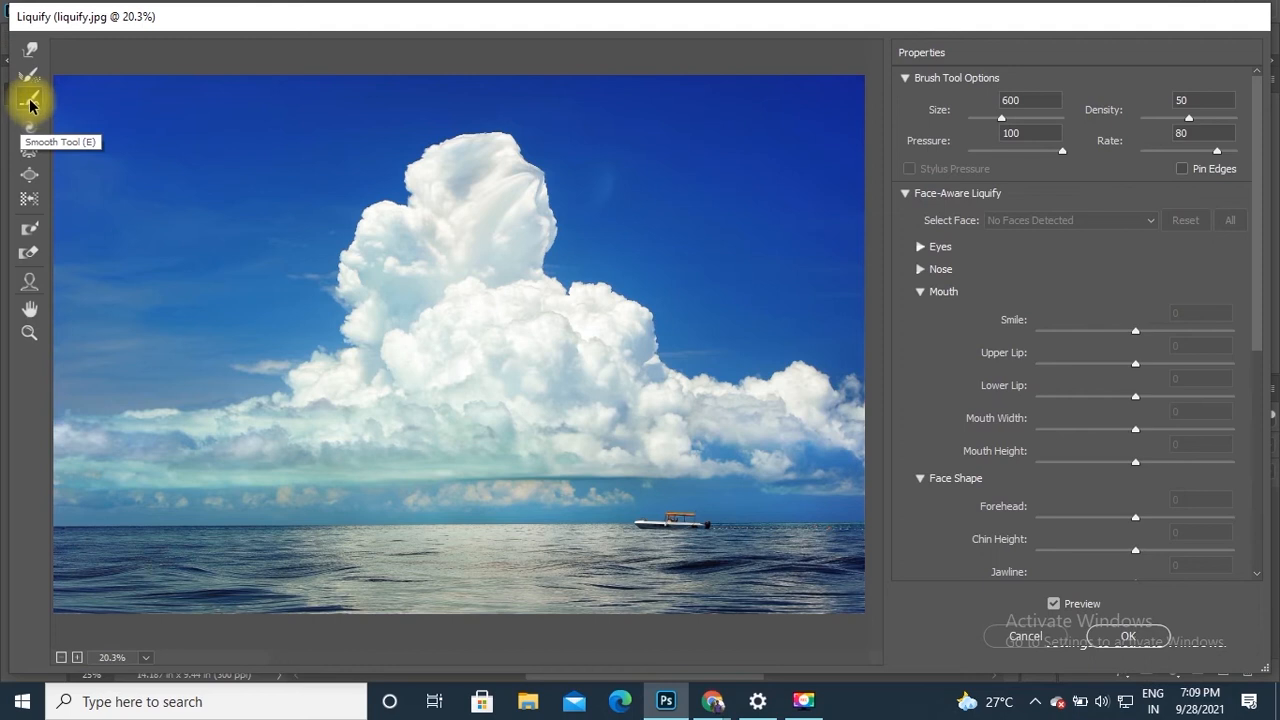
{"action": "mouse_move", "coordinate": [424, 224]}
{"action": "left_mouse_down"}
{"action": "mouse_move", "coordinate": [394, 256]}
{"action": "mouse_move", "coordinate": [411, 230]}
{"action": "mouse_move", "coordinate": [486, 246]}
{"action": "mouse_move", "coordinate": [531, 165]}
{"action": "mouse_move", "coordinate": [507, 259]}
{"action": "left_mouse_up"}
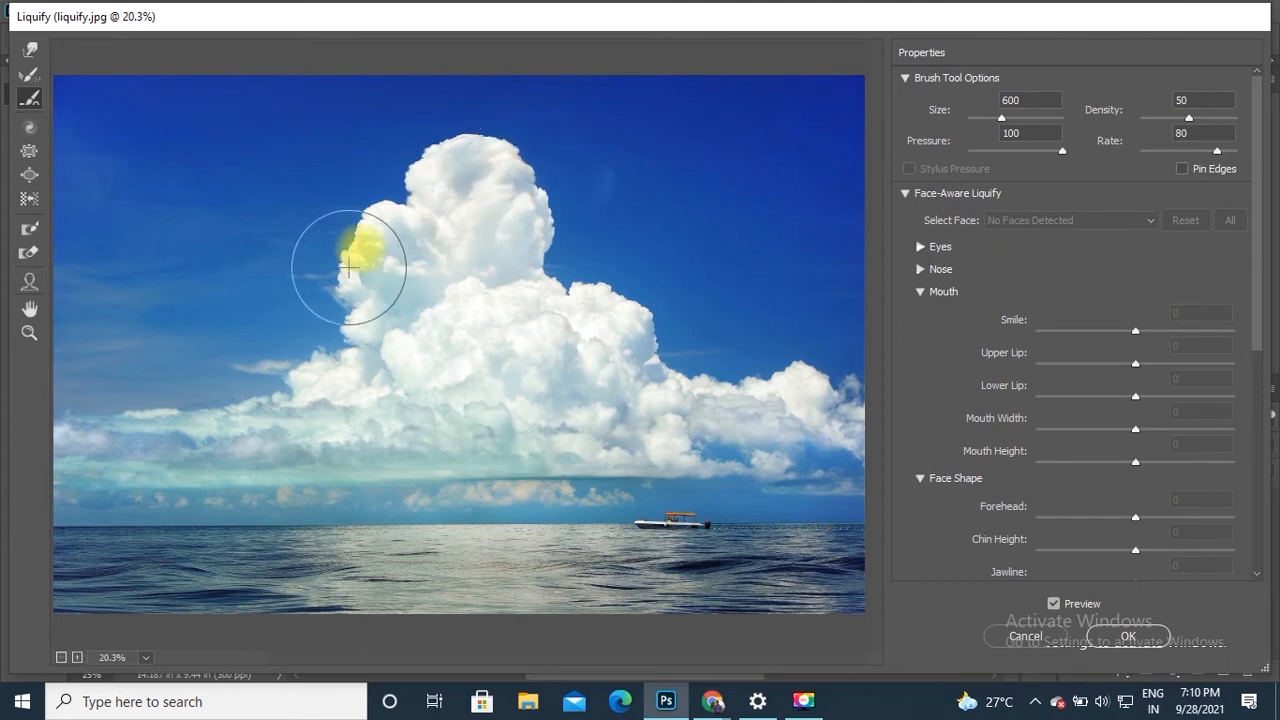
{"action": "left_click_drag", "start_coordinate": [388, 308], "coordinate": [415, 245]}
Reconstruct the smoothed cloud's peak to its original shape
{"action": "left_click", "coordinate": [30, 76]}
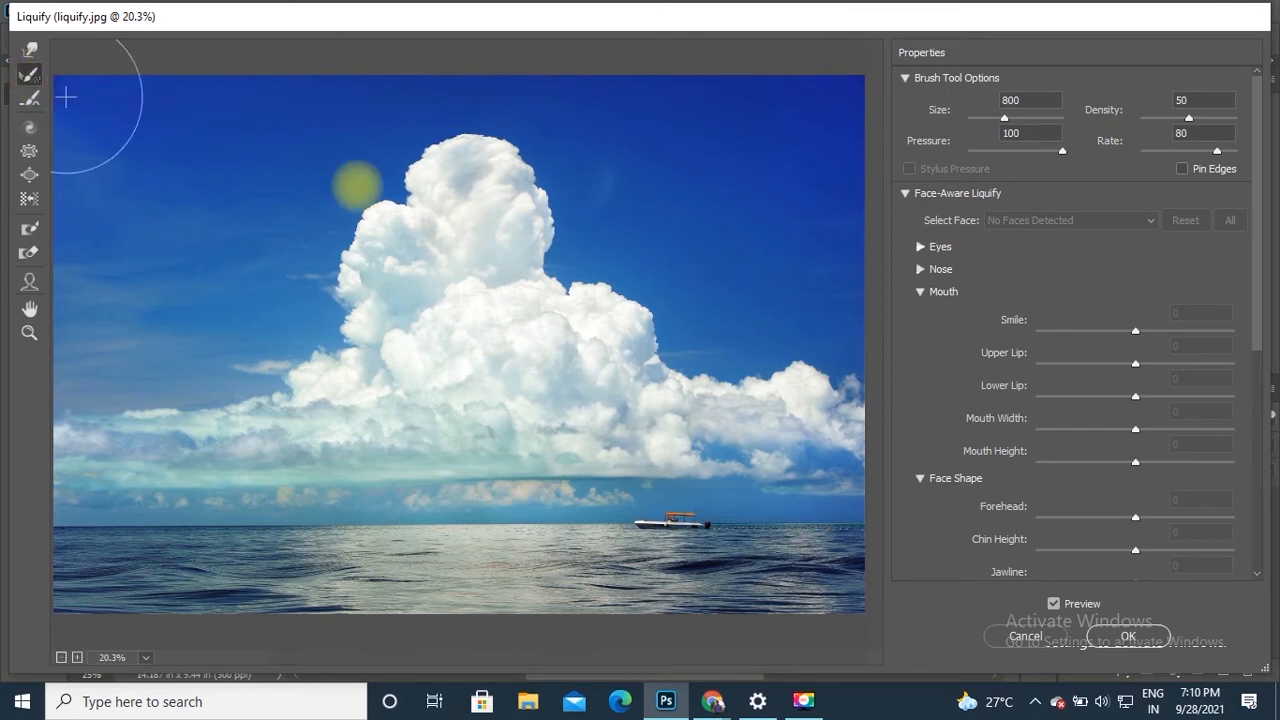
{"action": "mouse_move", "coordinate": [356, 186]}
{"action": "left_mouse_down"}
{"action": "mouse_move", "coordinate": [538, 240]}
{"action": "mouse_move", "coordinate": [456, 270]}
{"action": "mouse_move", "coordinate": [439, 268]}
{"action": "mouse_move", "coordinate": [502, 190]}
{"action": "left_mouse_up"}
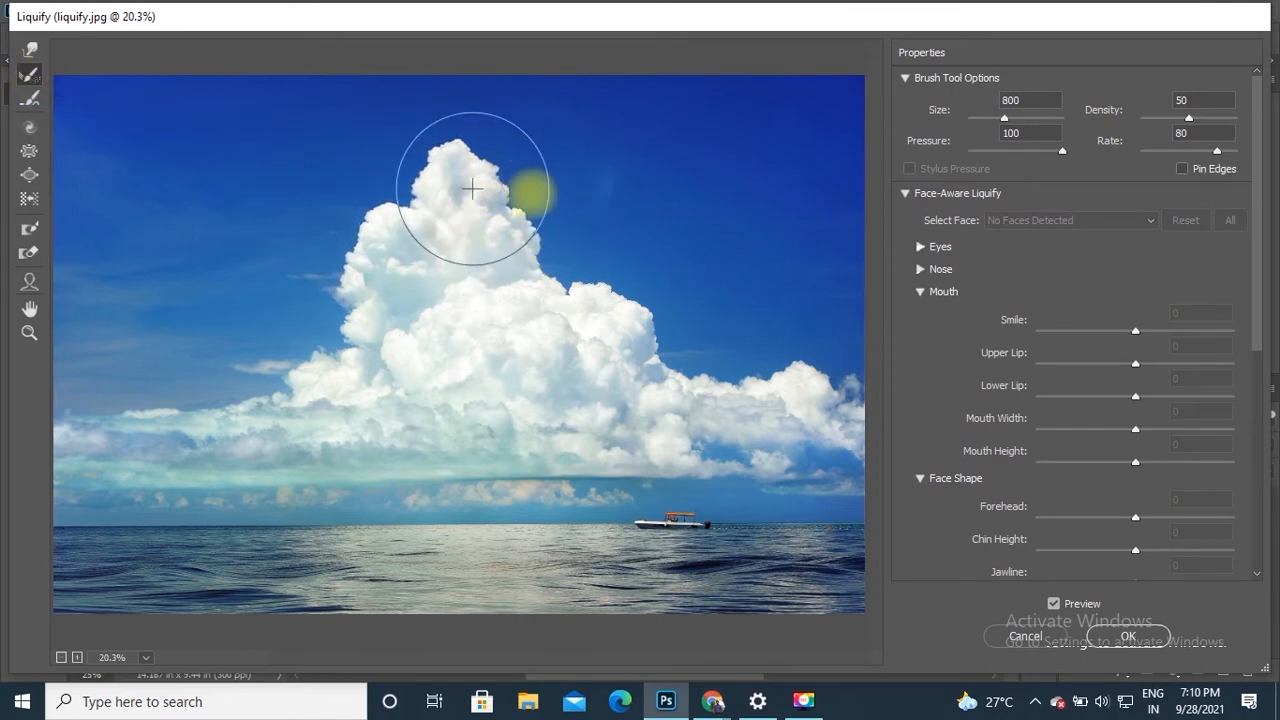
Swirl the cloud's peak, left side and right bulge into spirals with the Twirl Clockwise tool
{"action": "left_click", "coordinate": [30, 131]}
{"action": "left_click_drag", "start_coordinate": [510, 196], "coordinate": [471, 172]}
{"action": "mouse_move", "coordinate": [410, 292]}
{"action": "left_mouse_down"}
{"action": "mouse_move", "coordinate": [366, 264]}
{"action": "mouse_move", "coordinate": [356, 276]}
{"action": "mouse_move", "coordinate": [557, 309]}
{"action": "mouse_move", "coordinate": [540, 306]}
{"action": "mouse_move", "coordinate": [595, 300]}
{"action": "mouse_move", "coordinate": [621, 327]}
{"action": "left_mouse_up"}
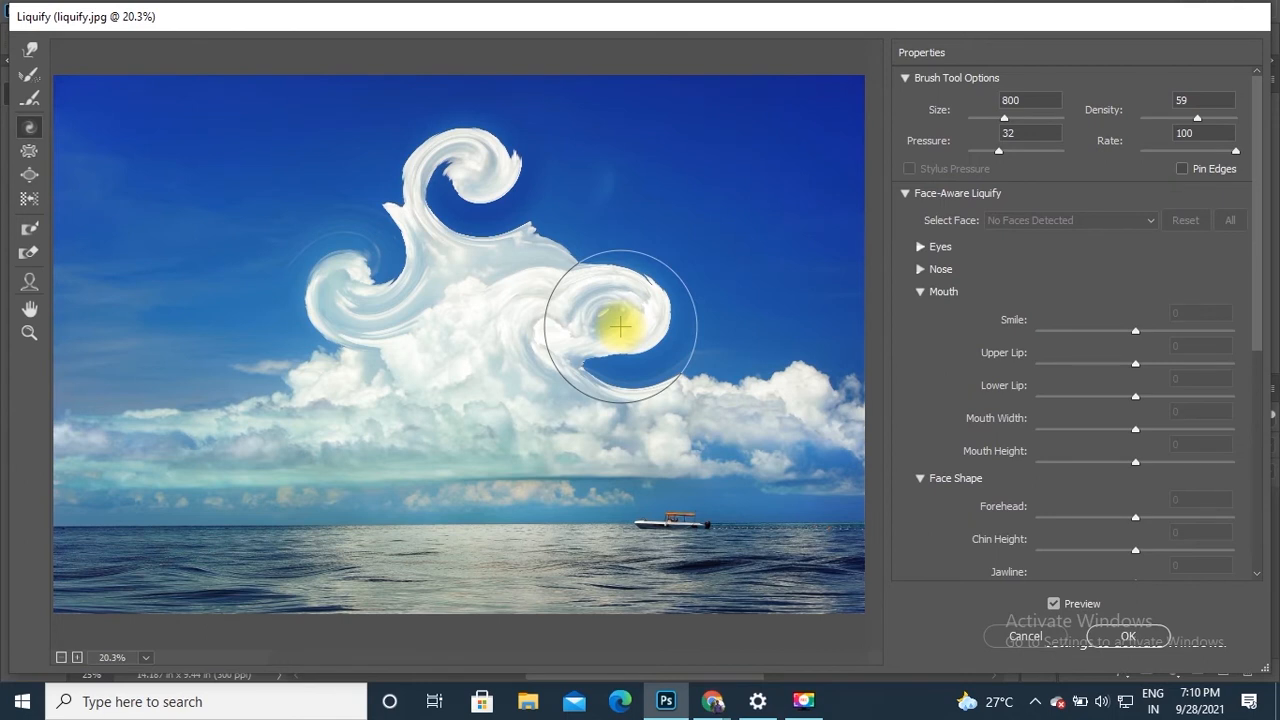
{"action": "left_click_drag", "start_coordinate": [621, 327], "coordinate": [621, 327]}
{"action": "left_click_drag", "start_coordinate": [475, 177], "coordinate": [476, 177]}
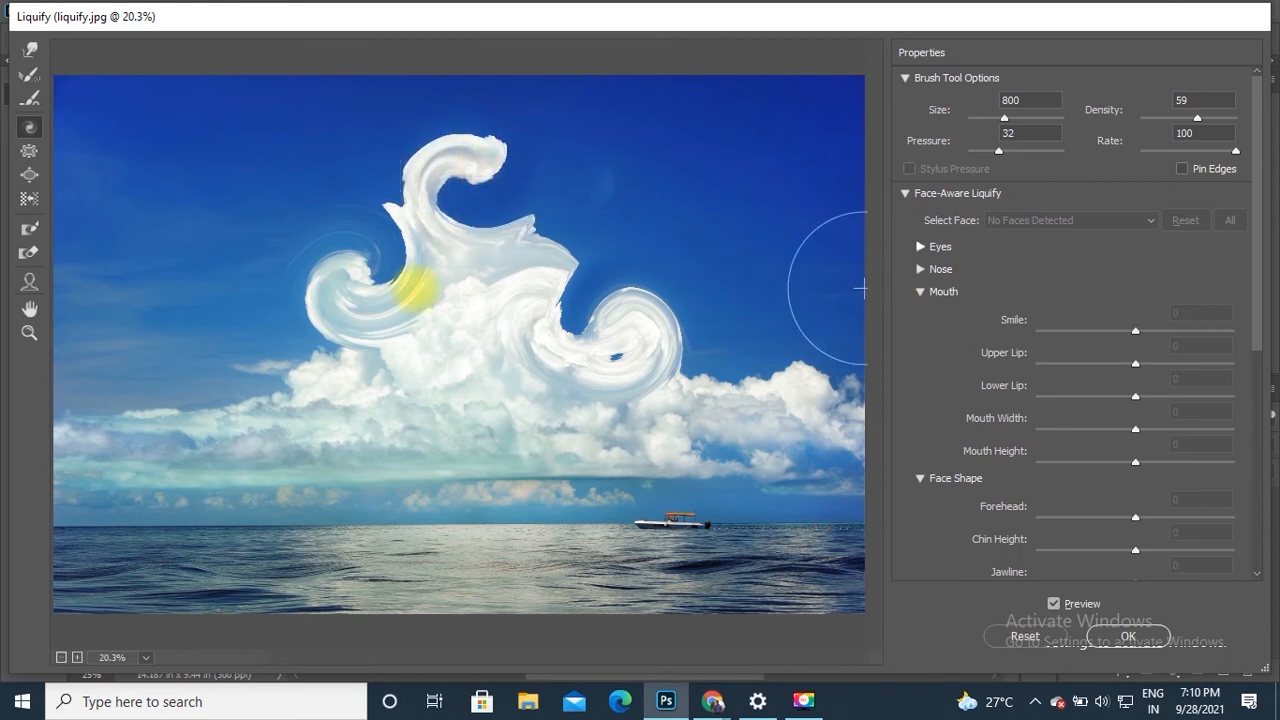
Restore the twirled parts of the cloud with the Reconstruct tool
{"action": "left_click", "coordinate": [29, 78]}
{"action": "mouse_move", "coordinate": [371, 251]}
{"action": "left_mouse_down"}
{"action": "mouse_move", "coordinate": [560, 334]}
{"action": "mouse_move", "coordinate": [486, 197]}
{"action": "mouse_move", "coordinate": [587, 341]}
{"action": "mouse_move", "coordinate": [463, 243]}
{"action": "mouse_move", "coordinate": [537, 214]}
{"action": "mouse_move", "coordinate": [557, 280]}
{"action": "mouse_move", "coordinate": [414, 194]}
{"action": "mouse_move", "coordinate": [443, 249]}
{"action": "mouse_move", "coordinate": [345, 246]}
{"action": "left_mouse_up"}
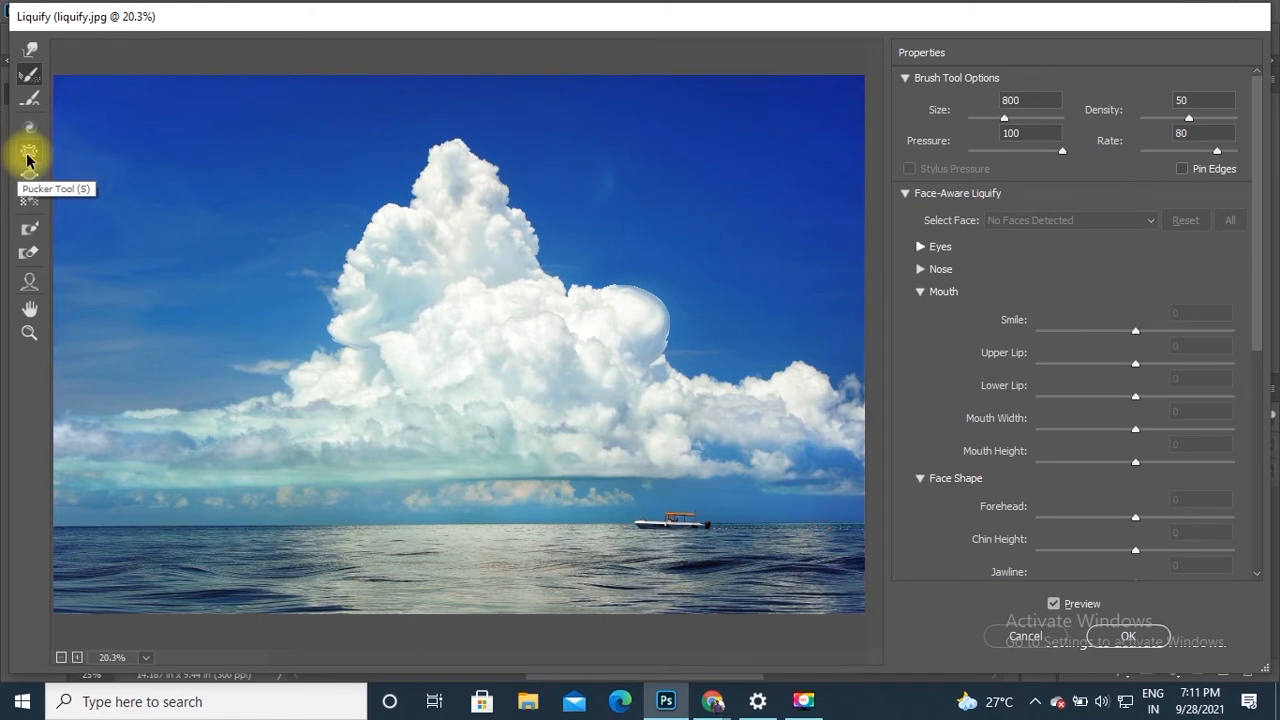
Shrink the cloud's peak and right bulge with the Pucker tool at brush size 800
{"action": "left_click", "coordinate": [30, 152]}
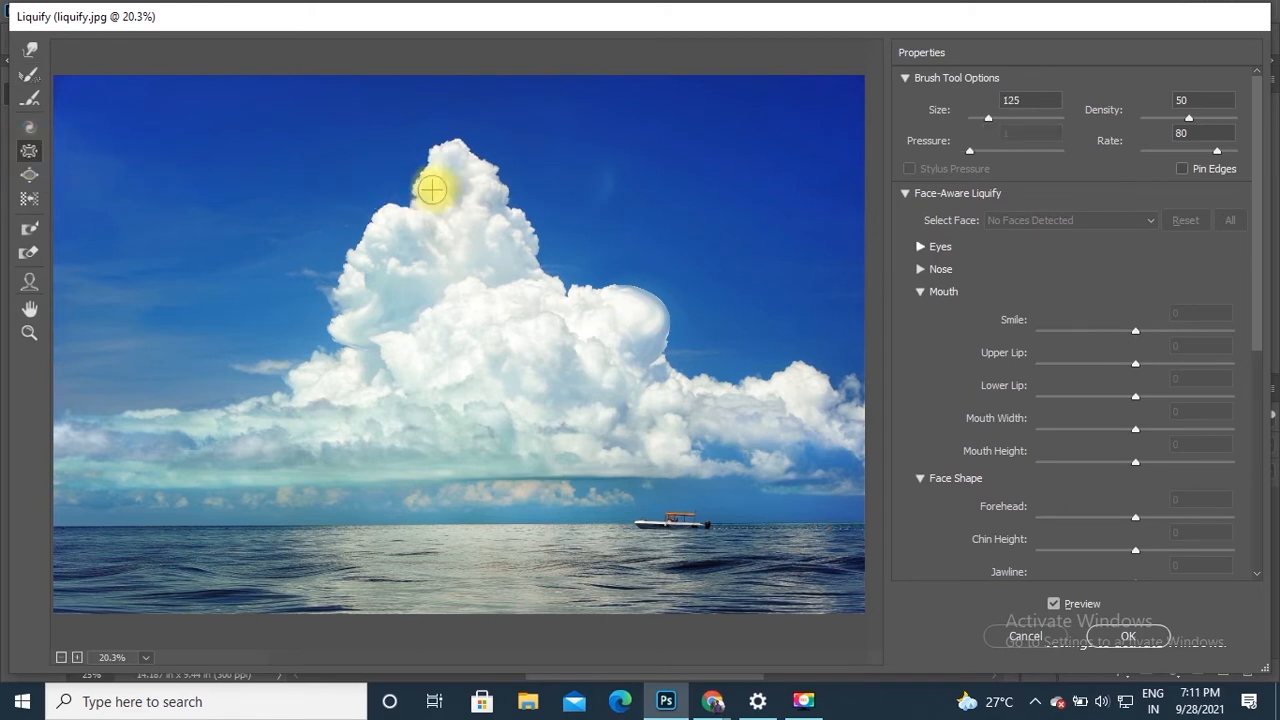
{"action": "key", "text": "bracketright"}
{"action": "key", "text": "bracketright"}
{"action": "key", "text": "bracketright"}
{"action": "key", "text": "bracketright"}
{"action": "key", "text": "bracketright"}
{"action": "key", "text": "bracketright"}
{"action": "left_click", "coordinate": [464, 178]}
{"action": "left_click_drag", "start_coordinate": [464, 178], "coordinate": [456, 193]}
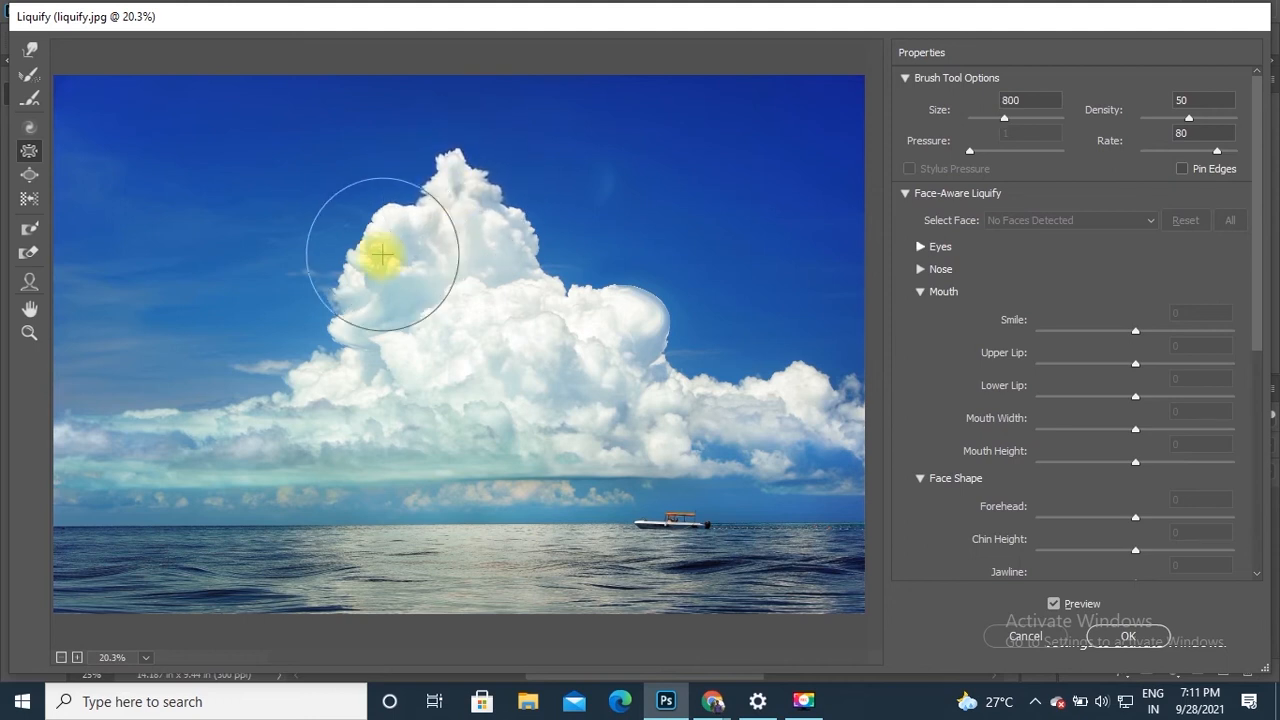
{"action": "left_click", "coordinate": [632, 329]}
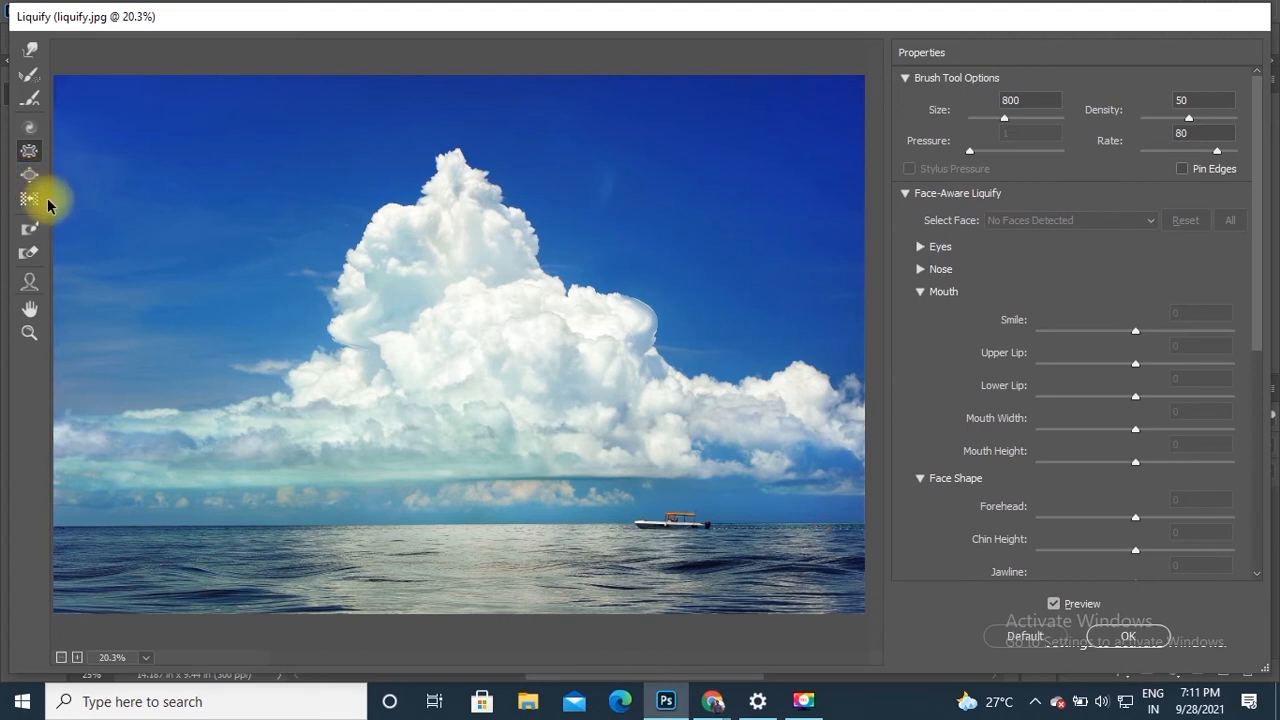
{"action": "key", "text": "ctrl+2"}
{"action": "left_click_drag", "start_coordinate": [10, 157], "coordinate": [55, 205]}
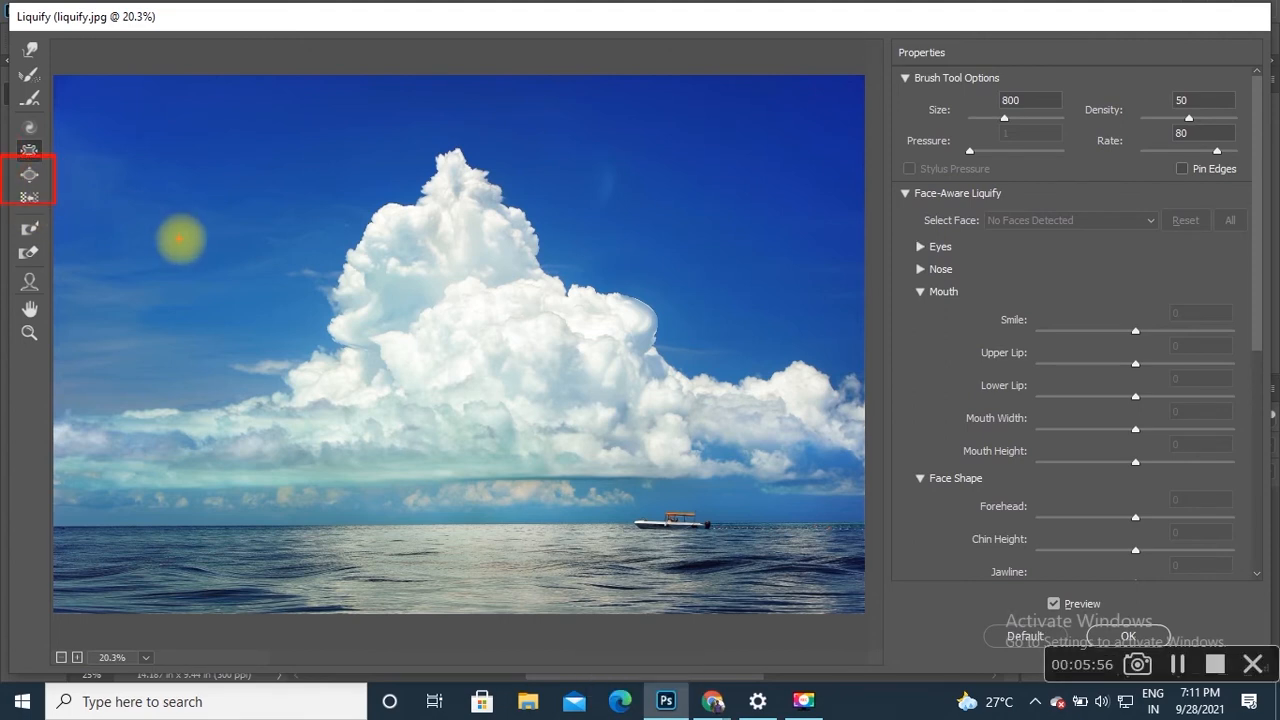
{"action": "key", "text": "Escape"}
Enlarge the cloud's peak and upper left bulge with the Bloat tool at brush size 600
{"action": "left_click", "coordinate": [29, 174]}
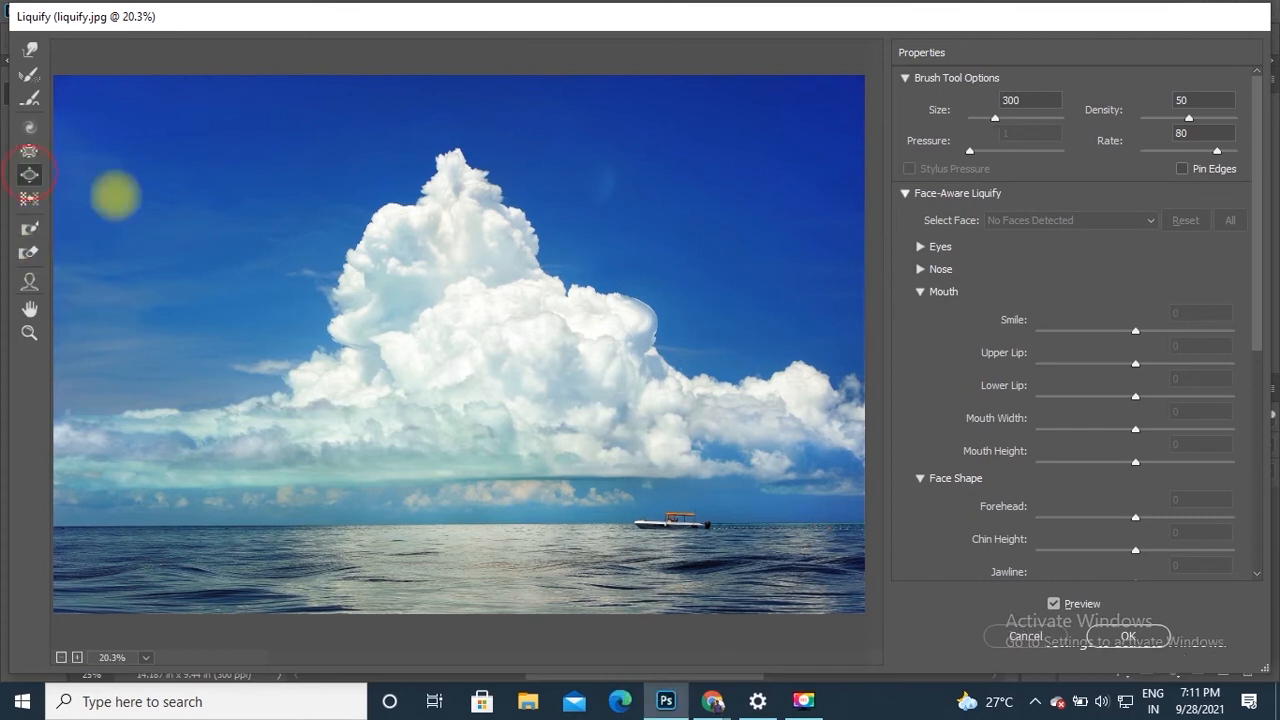
{"action": "key", "text": "bracketright"}
{"action": "key", "text": "bracketright"}
{"action": "key", "text": "bracketright"}
{"action": "key", "text": "bracketright"}
{"action": "key", "text": "bracketright"}
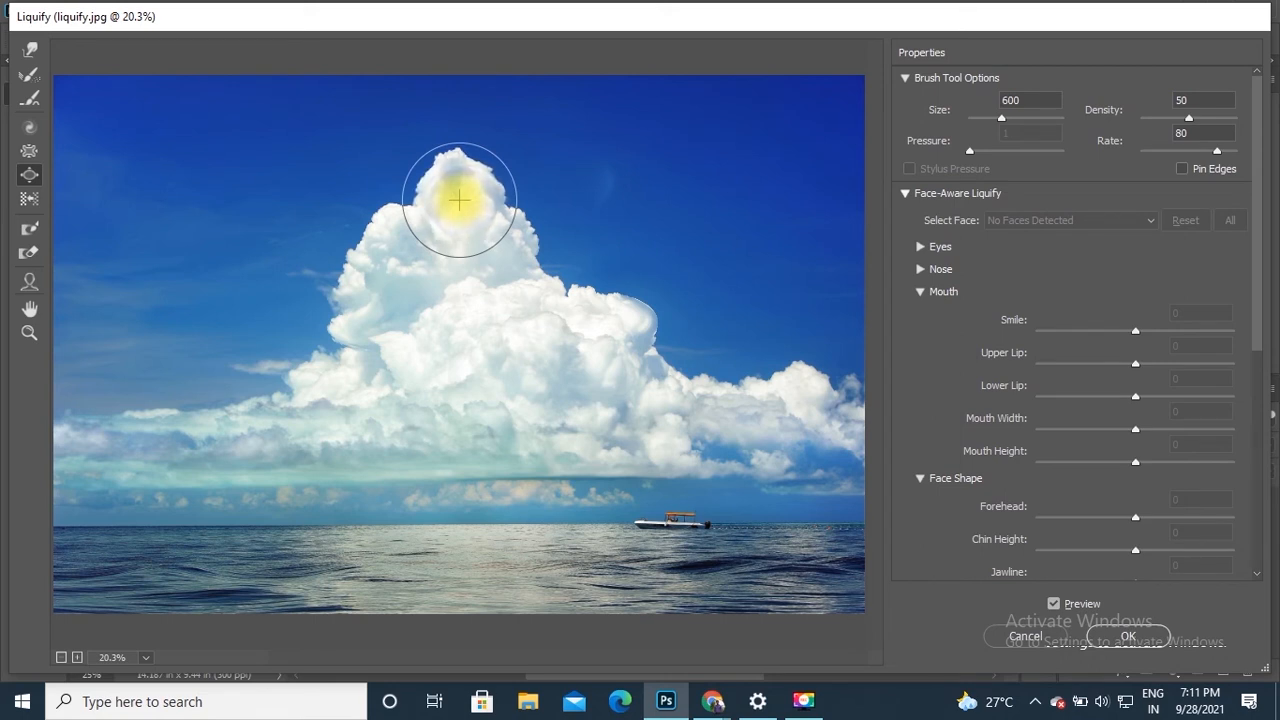
{"action": "left_click", "coordinate": [394, 239]}
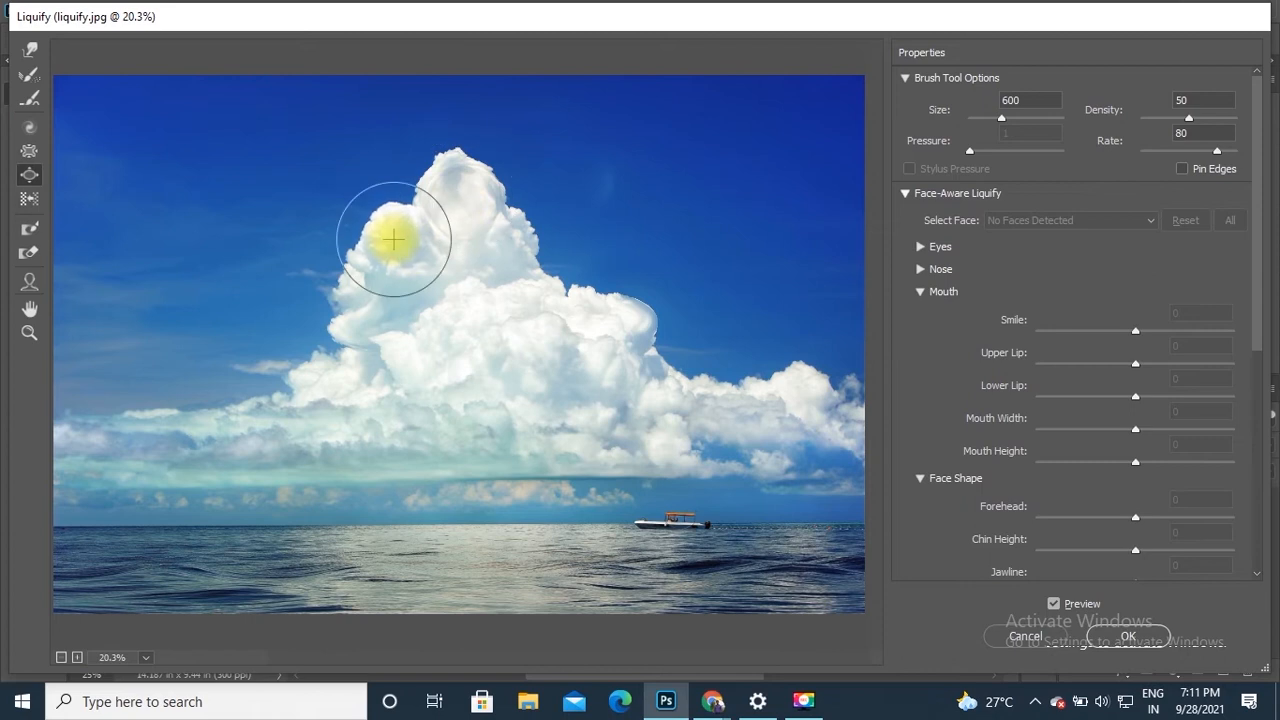
Enlarge the cloud's right bulge with the Bloat tool and shrink its peak with the Pucker tool at brush size 800
{"action": "left_click", "coordinate": [628, 340]}
{"action": "mouse_move", "coordinate": [628, 341]}
{"action": "left_mouse_down"}
{"action": "mouse_move", "coordinate": [530, 285]}
{"action": "mouse_move", "coordinate": [494, 237]}
{"action": "left_mouse_up"}
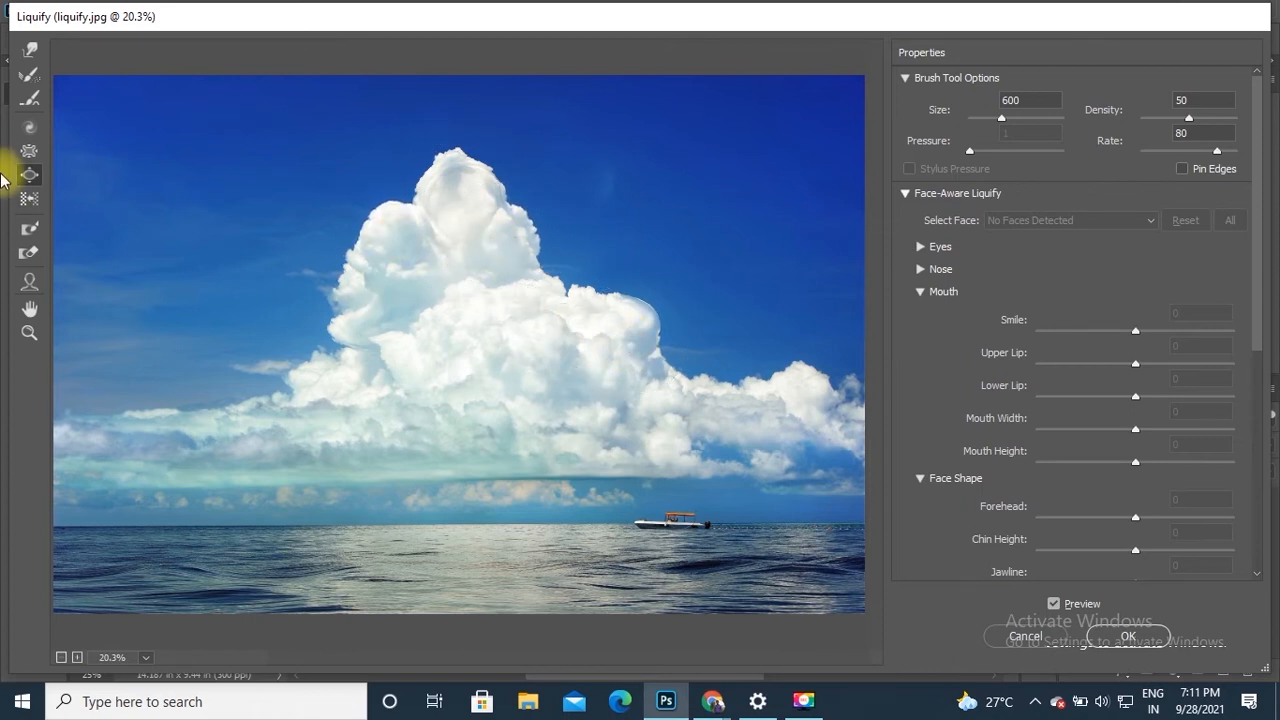
{"action": "left_click", "coordinate": [29, 151]}
{"action": "key", "text": "bracketright"}
{"action": "key", "text": "bracketright"}
{"action": "mouse_move", "coordinate": [434, 177]}
{"action": "left_mouse_down"}
{"action": "mouse_move", "coordinate": [456, 178]}
{"action": "mouse_move", "coordinate": [397, 237]}
{"action": "mouse_move", "coordinate": [500, 207]}
{"action": "mouse_move", "coordinate": [500, 220]}
{"action": "mouse_move", "coordinate": [589, 233]}
{"action": "left_mouse_up"}
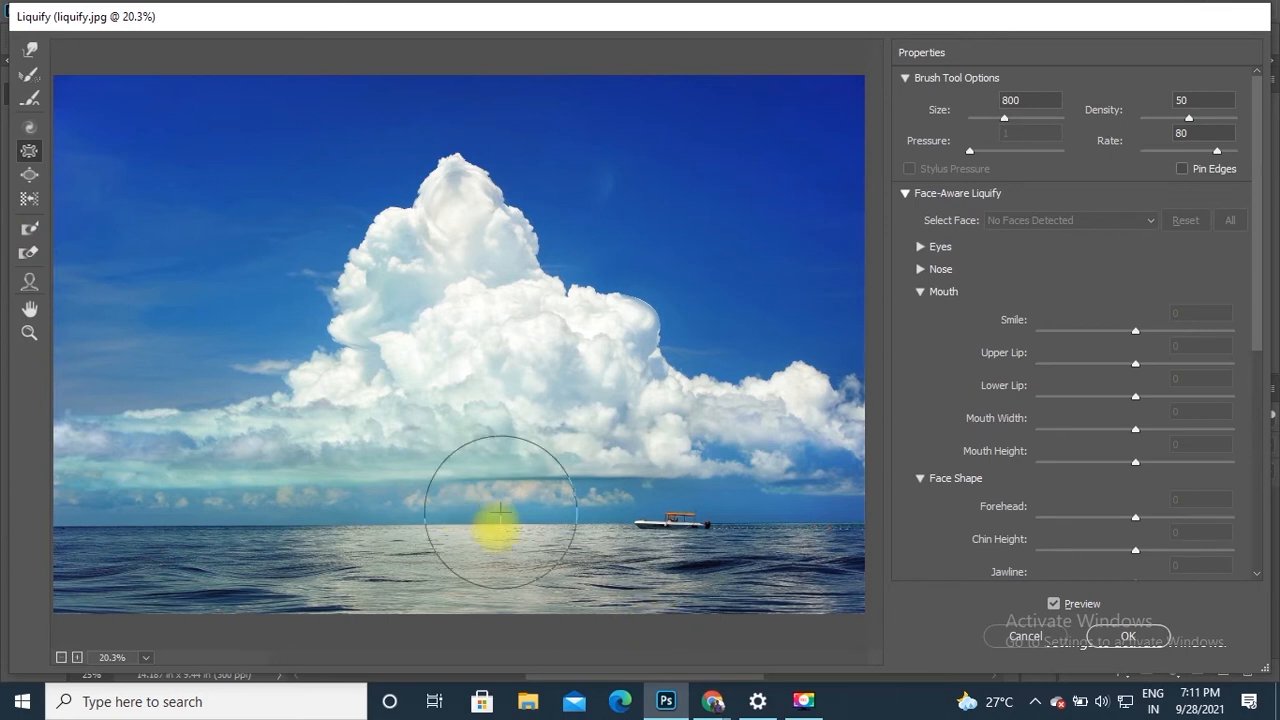
Try to push the sea horizon into the boat with the Forward Warp tool at brush size 500, and undo it
{"action": "left_click", "coordinate": [29, 49]}
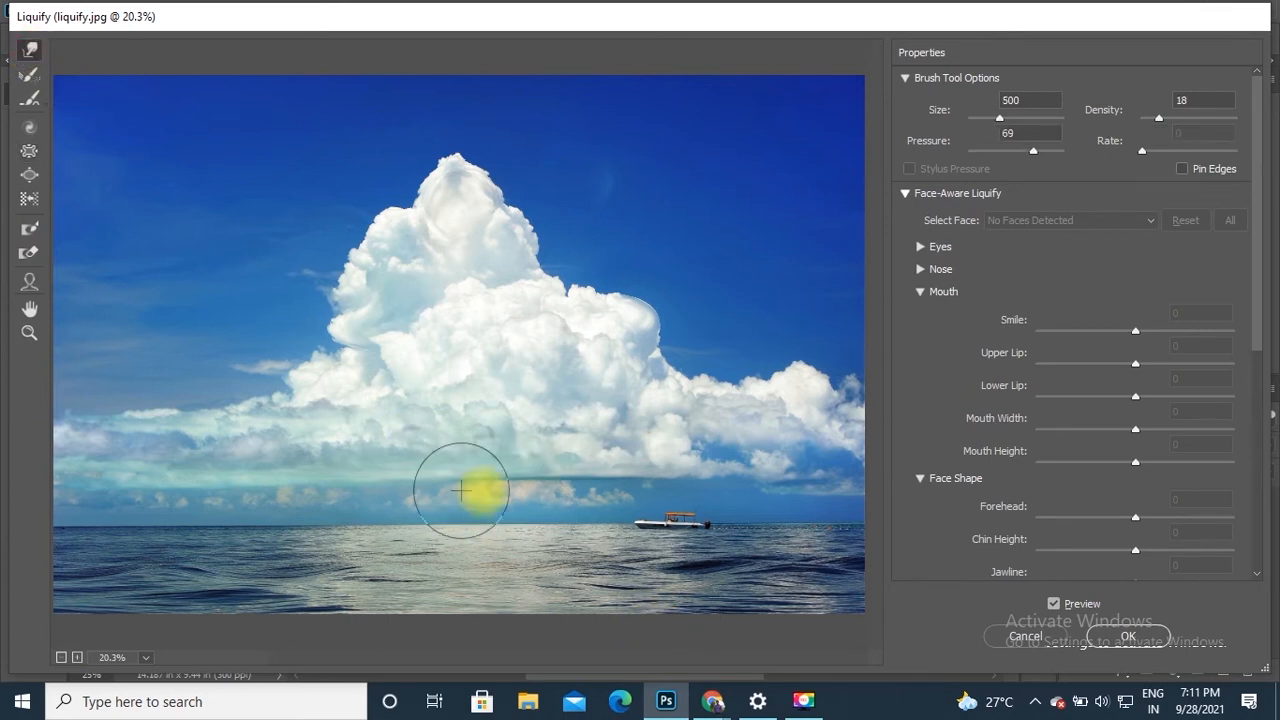
{"action": "mouse_move", "coordinate": [557, 523]}
{"action": "left_mouse_down"}
{"action": "mouse_move", "coordinate": [615, 551]}
{"action": "mouse_move", "coordinate": [633, 524]}
{"action": "mouse_move", "coordinate": [688, 518]}
{"action": "left_mouse_up"}
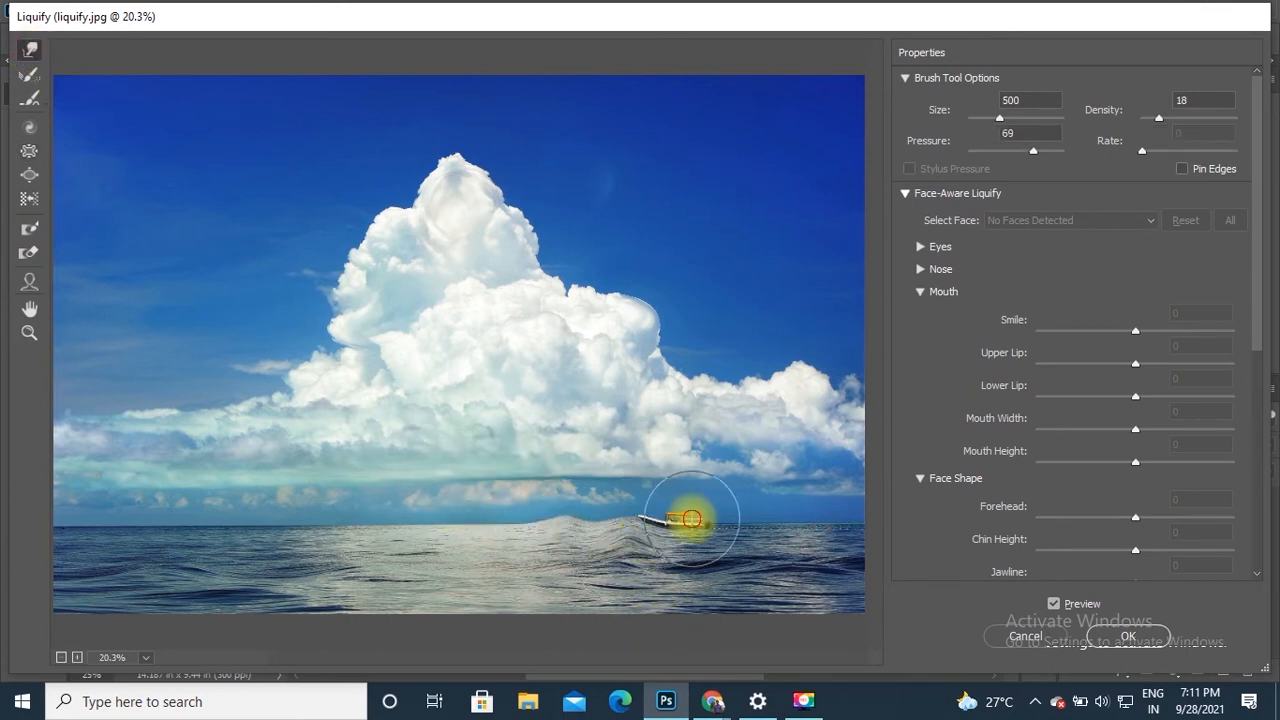
{"action": "key", "text": "ctrl+z"}
{"action": "key", "text": "ctrl+z"}
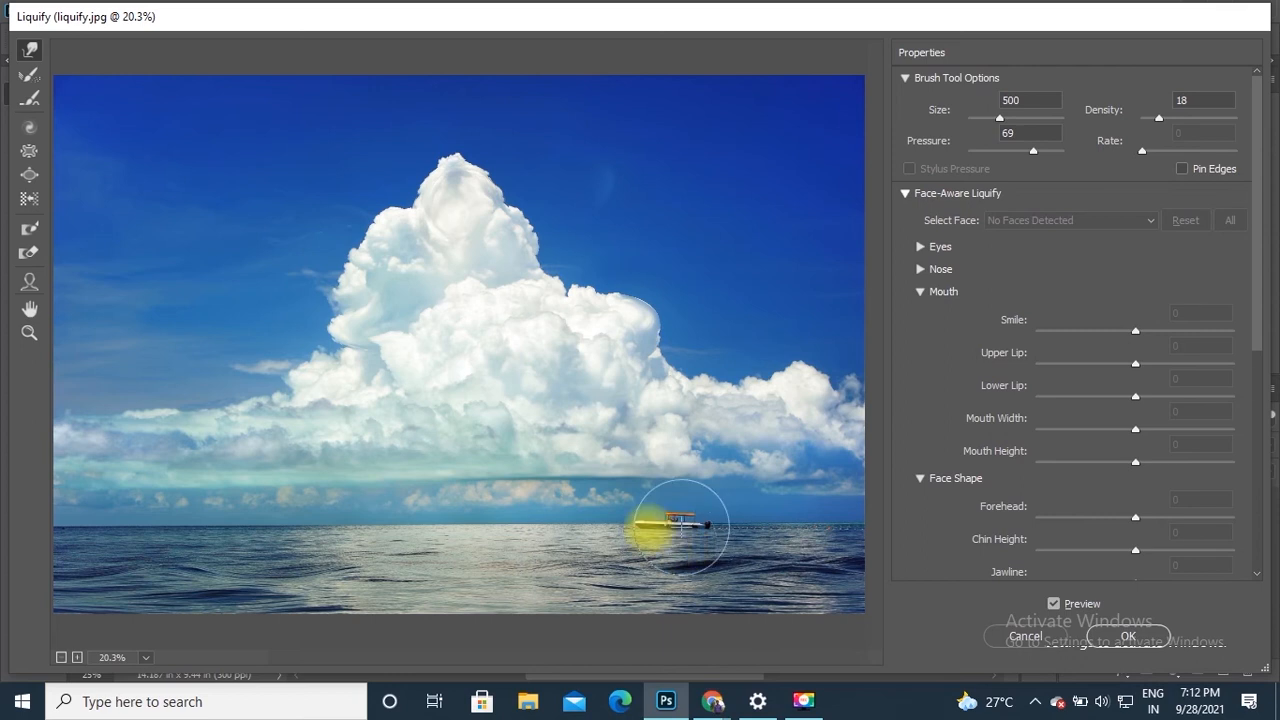
Protect the boat by painting over it with the Freeze Mask tool at brush size 175
{"action": "key", "text": "ctrl+equal"}
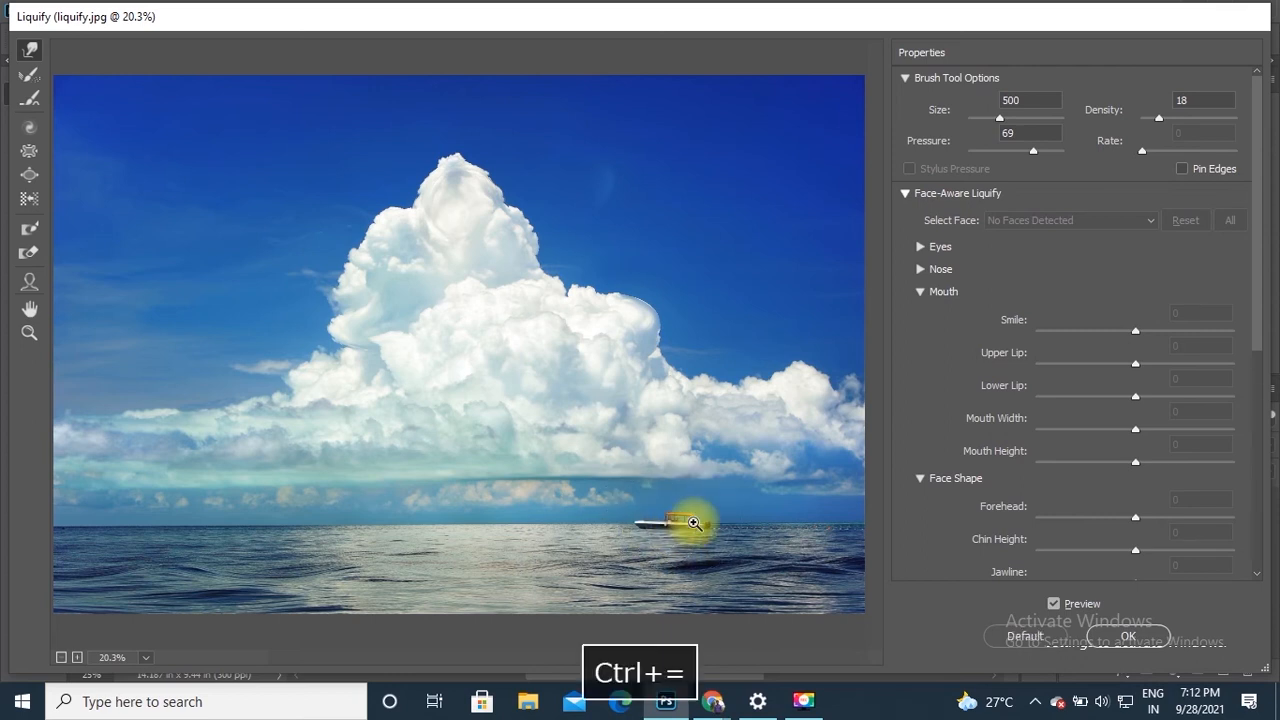
{"action": "key", "text": "ctrl+equal"}
{"action": "key", "text": "space"}
{"action": "mouse_move", "coordinate": [723, 543]}
{"action": "left_mouse_down"}
{"action": "mouse_move", "coordinate": [589, 317]}
{"action": "mouse_move", "coordinate": [598, 312]}
{"action": "left_mouse_up"}
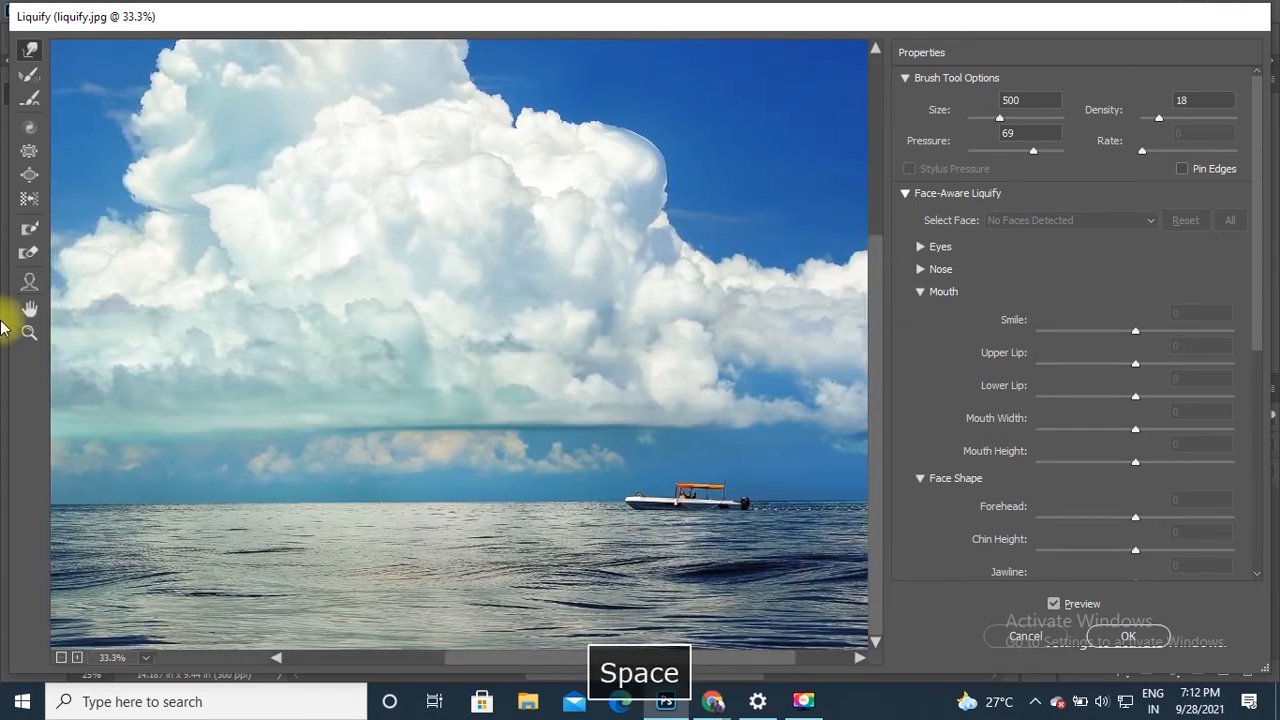
{"action": "left_click", "coordinate": [30, 234]}
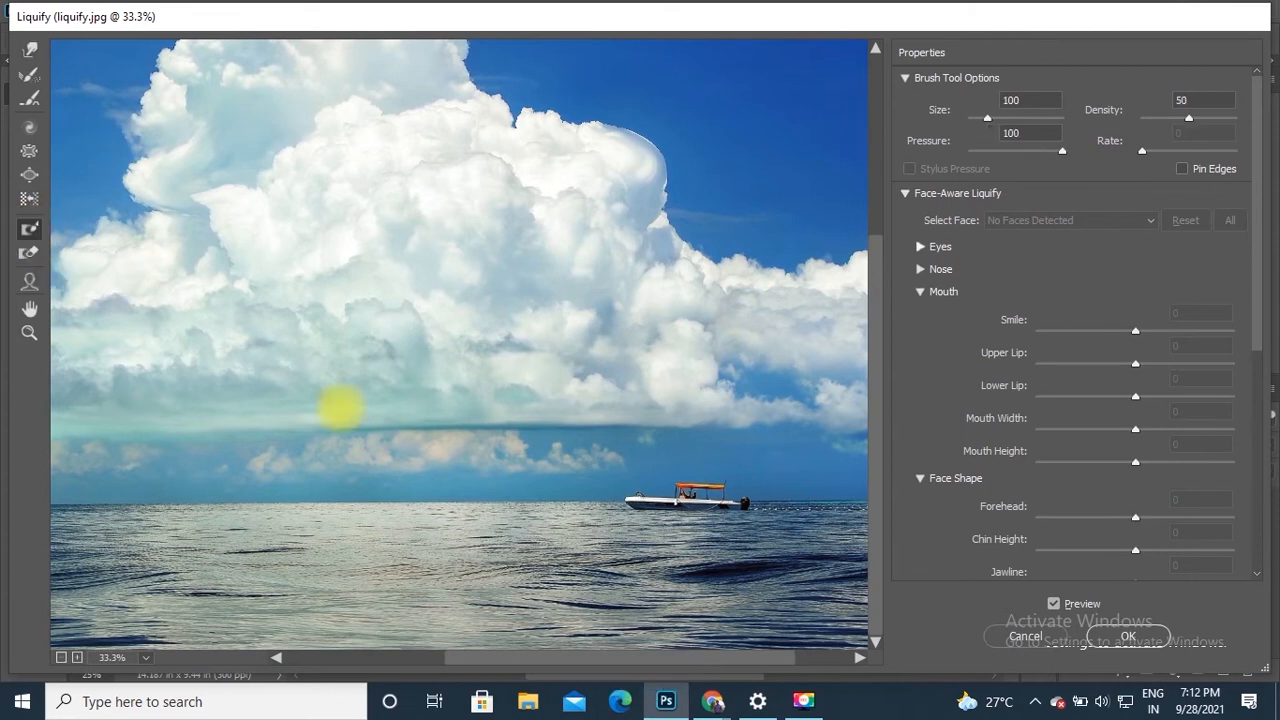
{"action": "key", "text": "bracketright"}
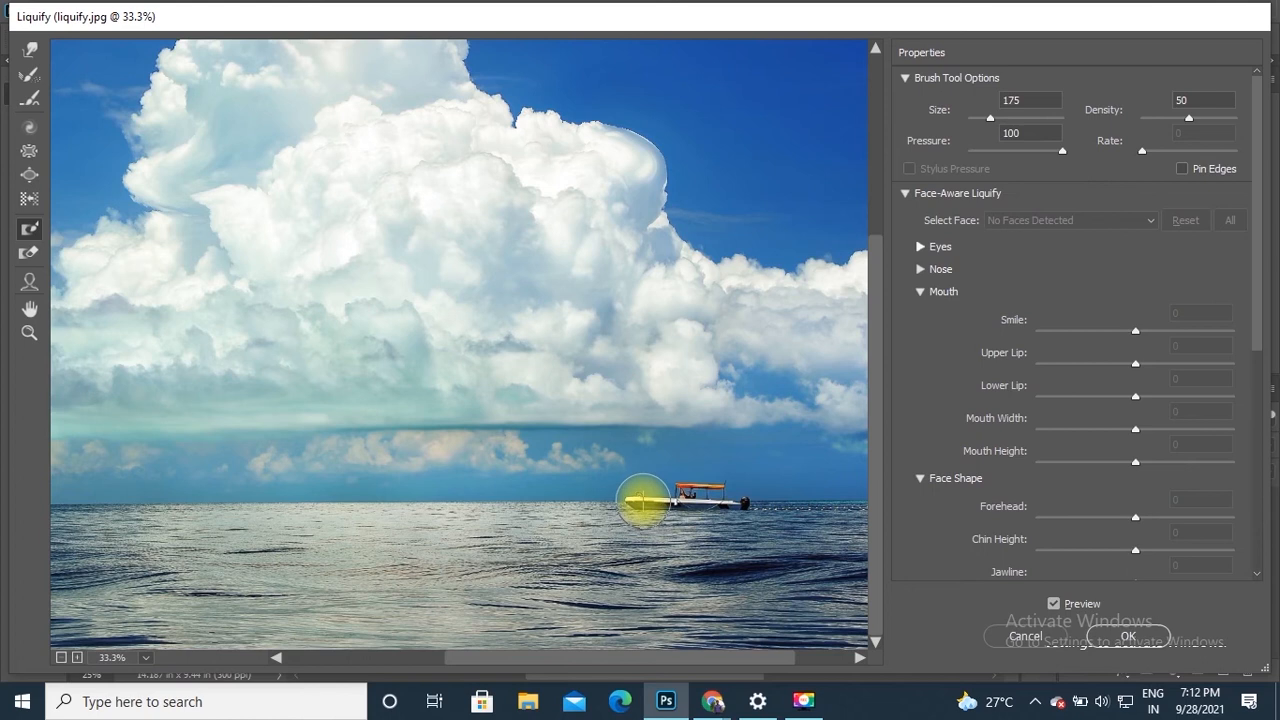
{"action": "left_click_drag", "start_coordinate": [641, 500], "coordinate": [739, 505]}
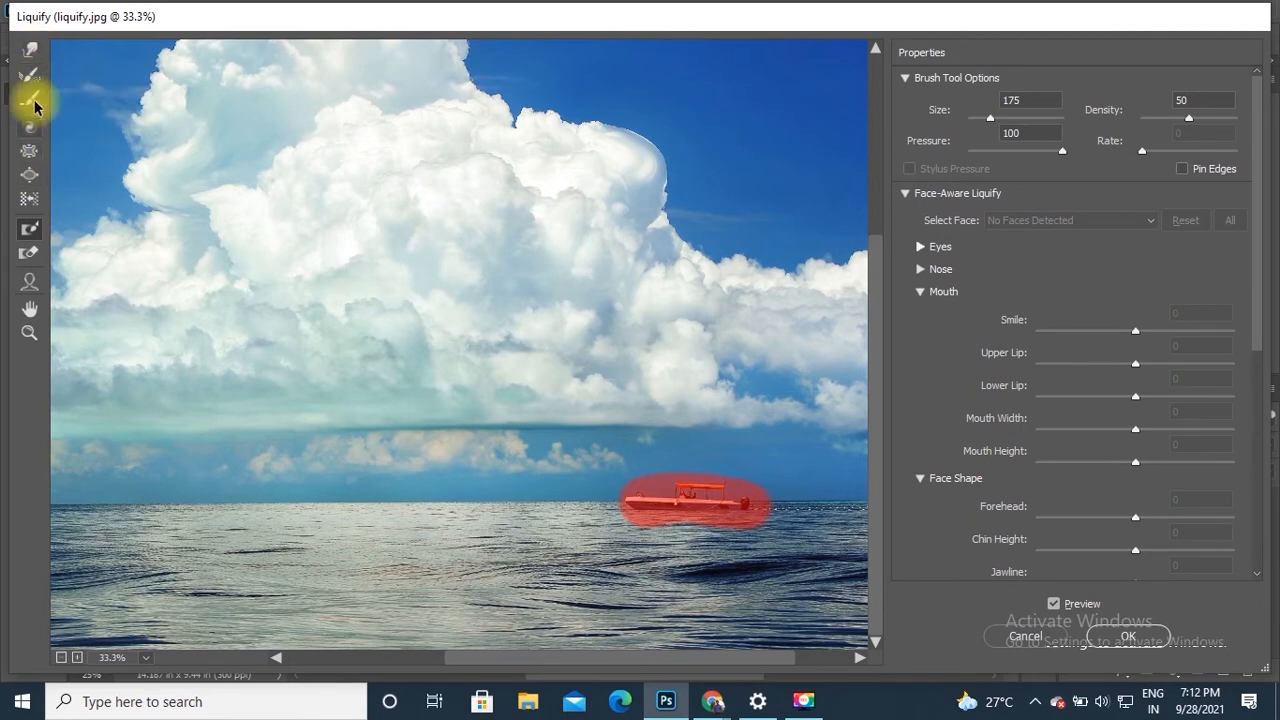
Warp the sea on both sides of the masked boat into waves, and clear the boat's mask with the Thaw Mask tool
{"action": "left_click", "coordinate": [30, 55]}
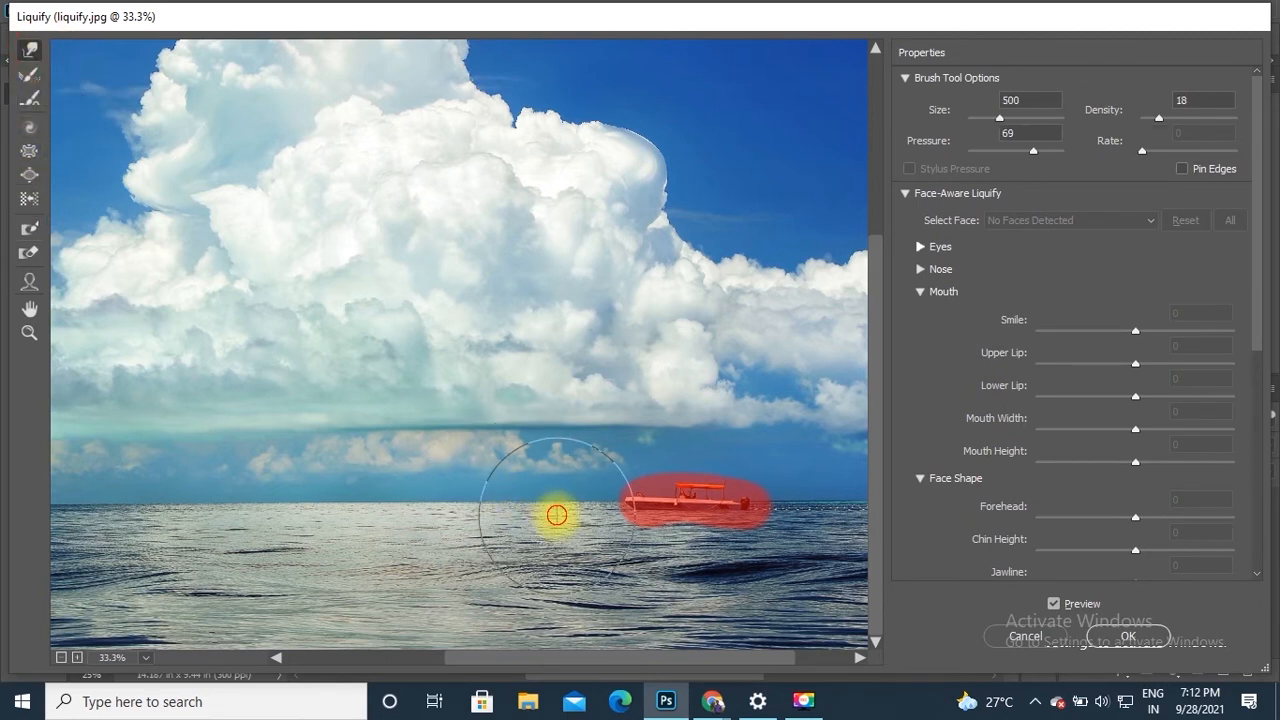
{"action": "mouse_move", "coordinate": [557, 515]}
{"action": "left_mouse_down"}
{"action": "mouse_move", "coordinate": [449, 508]}
{"action": "mouse_move", "coordinate": [591, 479]}
{"action": "mouse_move", "coordinate": [641, 511]}
{"action": "mouse_move", "coordinate": [678, 470]}
{"action": "mouse_move", "coordinate": [801, 509]}
{"action": "mouse_move", "coordinate": [998, 540]}
{"action": "left_mouse_up"}
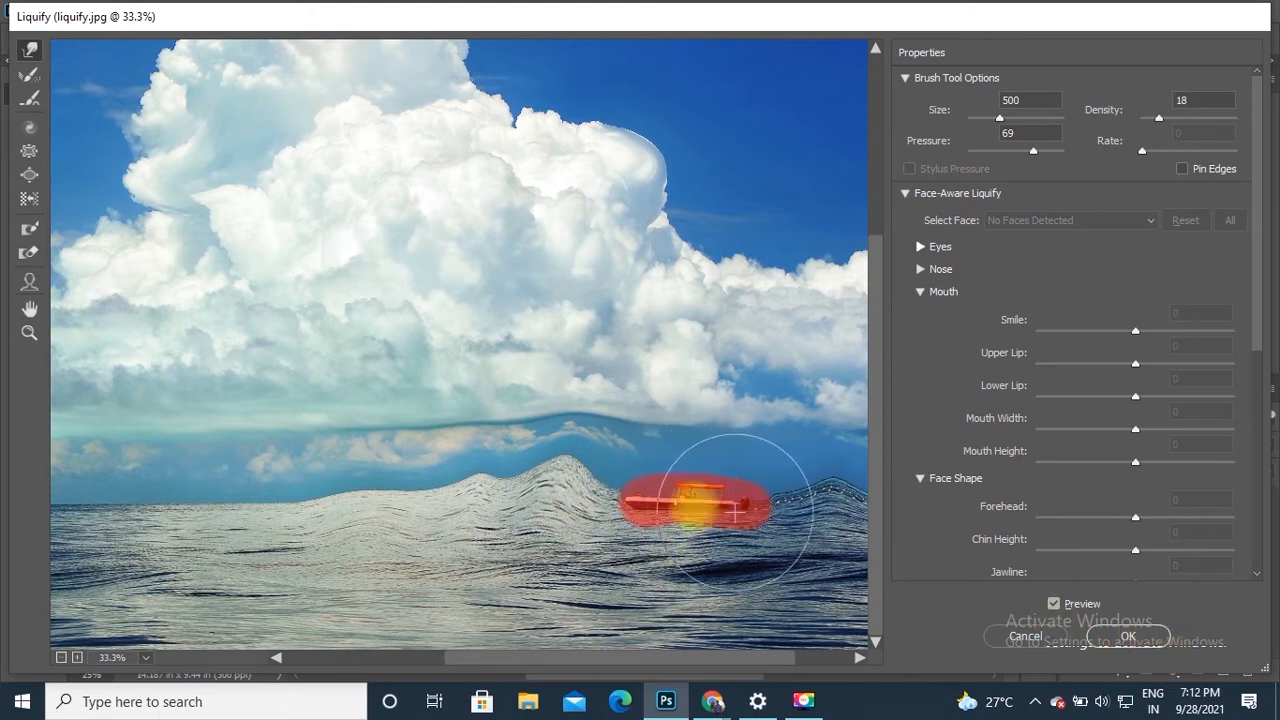
{"action": "left_click", "coordinate": [28, 253]}
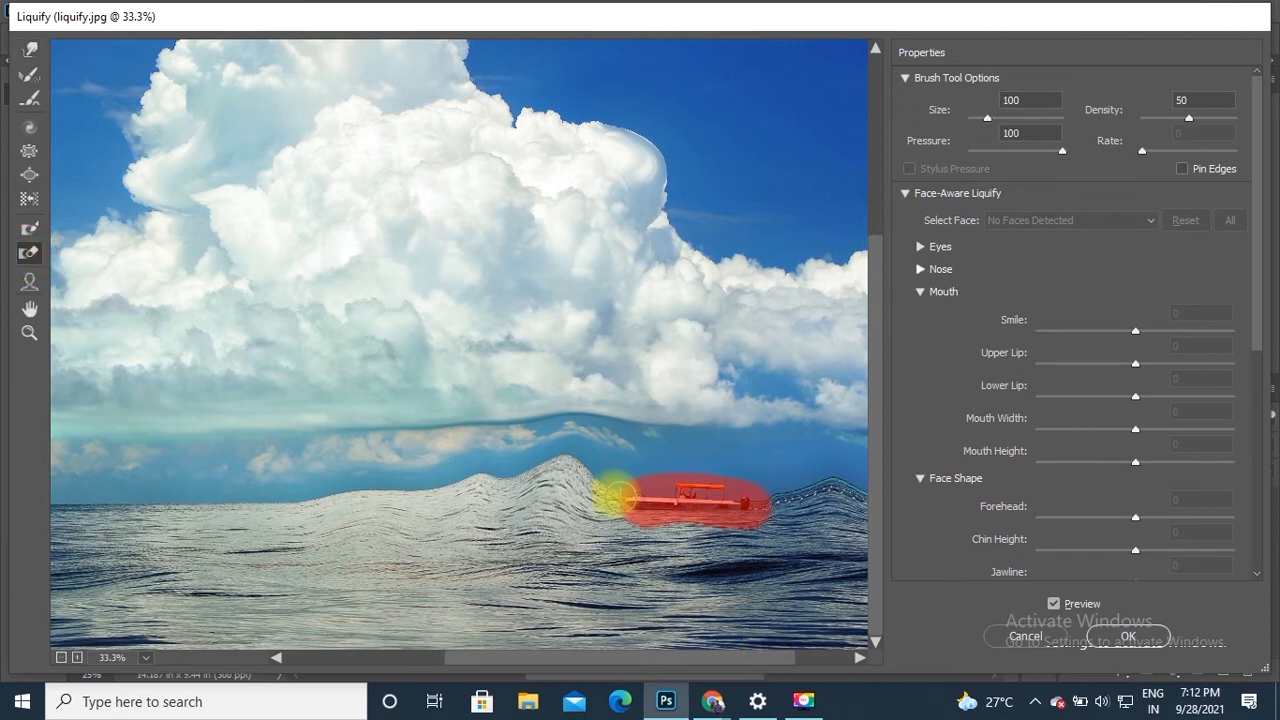
{"action": "mouse_move", "coordinate": [613, 494]}
{"action": "left_mouse_down"}
{"action": "mouse_move", "coordinate": [724, 492]}
{"action": "mouse_move", "coordinate": [756, 509]}
{"action": "mouse_move", "coordinate": [761, 487]}
{"action": "mouse_move", "coordinate": [627, 468]}
{"action": "mouse_move", "coordinate": [739, 487]}
{"action": "mouse_move", "coordinate": [757, 504]}
{"action": "mouse_move", "coordinate": [551, 487]}
{"action": "mouse_move", "coordinate": [476, 514]}
{"action": "mouse_move", "coordinate": [640, 495]}
{"action": "mouse_move", "coordinate": [750, 503]}
{"action": "left_mouse_up"}
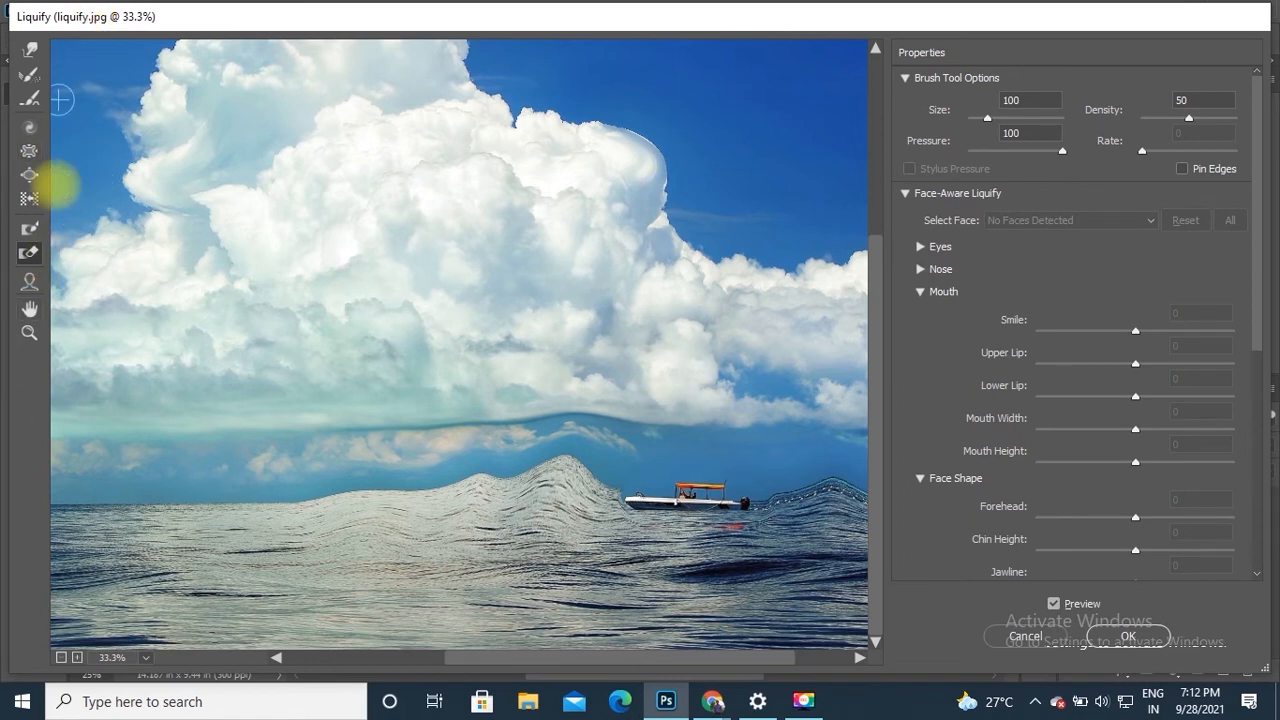
Apply the Liquify changes and toggle the visibility of Layer 0 copy to compare it with the original
{"action": "left_click", "coordinate": [1145, 640]}
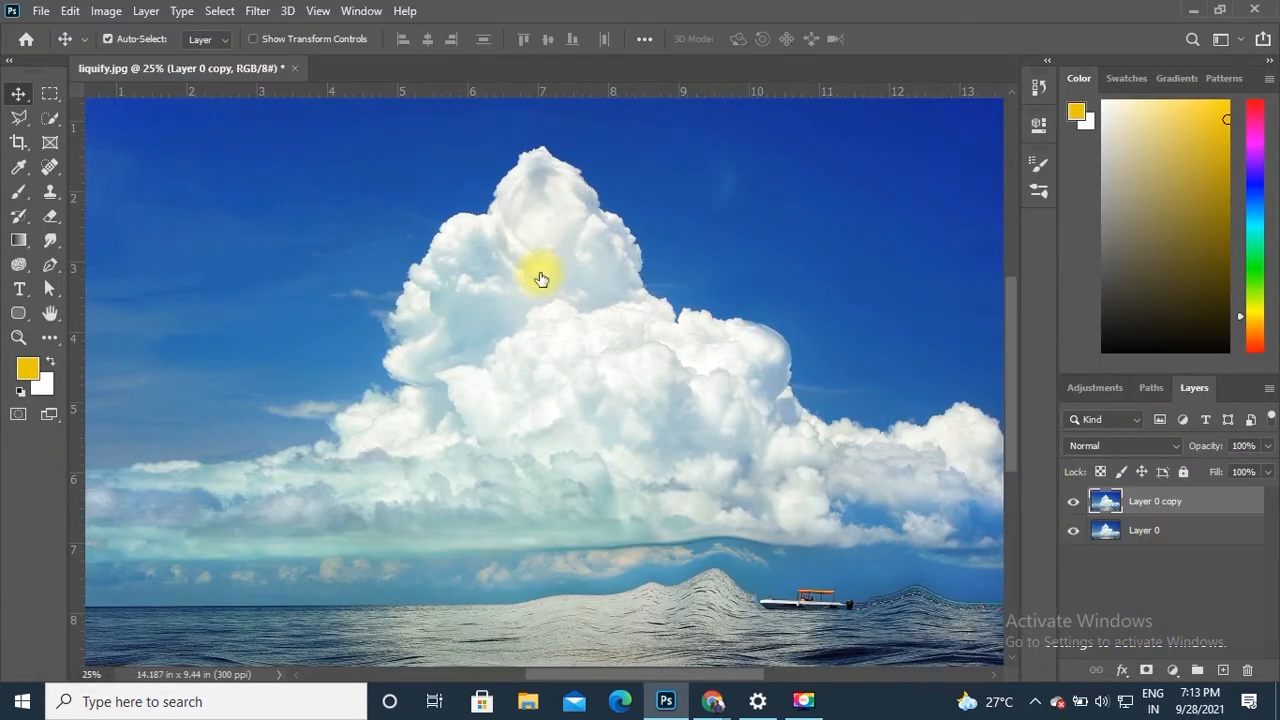
{"action": "key", "text": "ctrl+minus"}
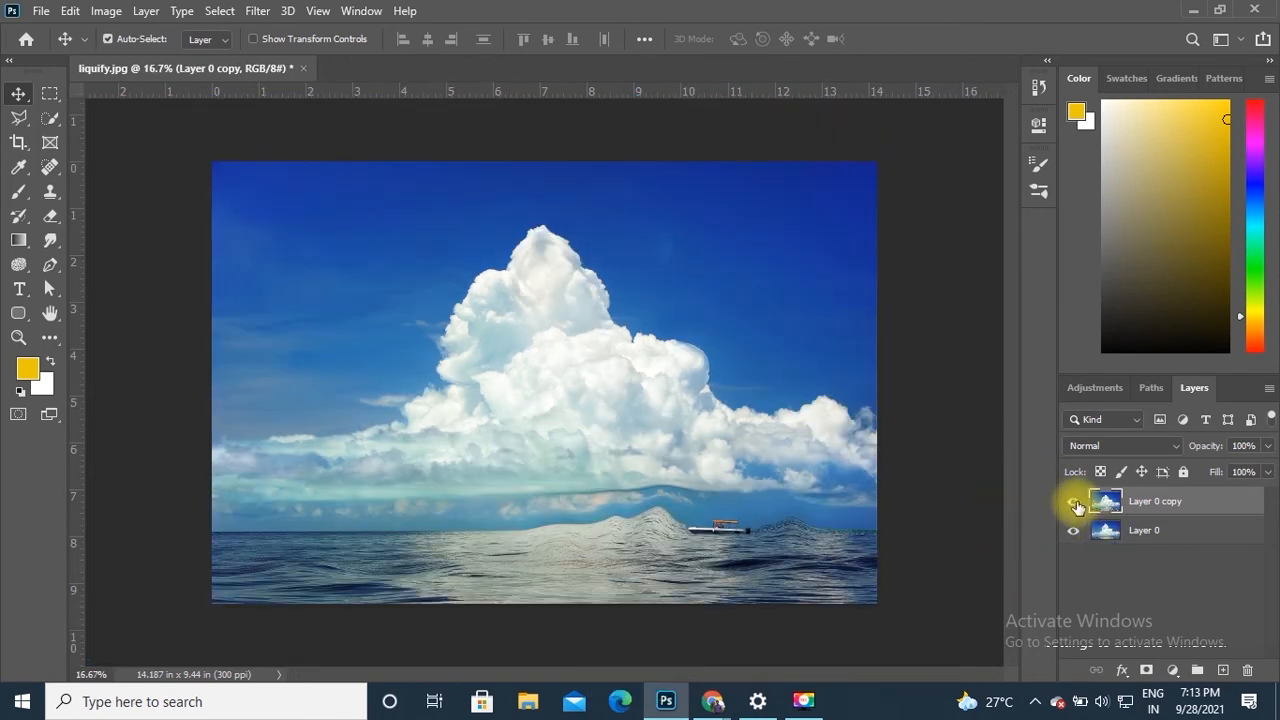
{"action": "left_click", "coordinate": [1074, 503]}
{"action": "left_click", "coordinate": [1074, 505]}
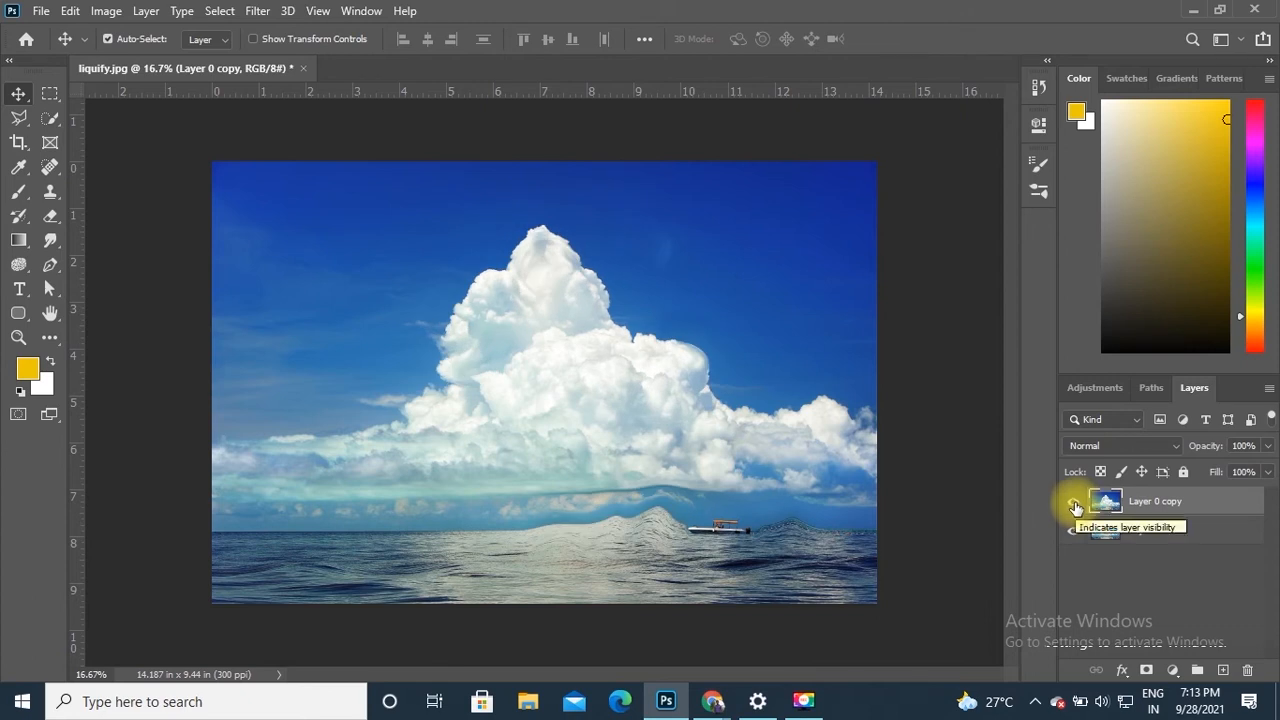
Open the portrait dodge burn1.jpg and duplicate Layer 0
{"action": "left_click", "coordinate": [40, 12]}
{"action": "left_click", "coordinate": [684, 348]}
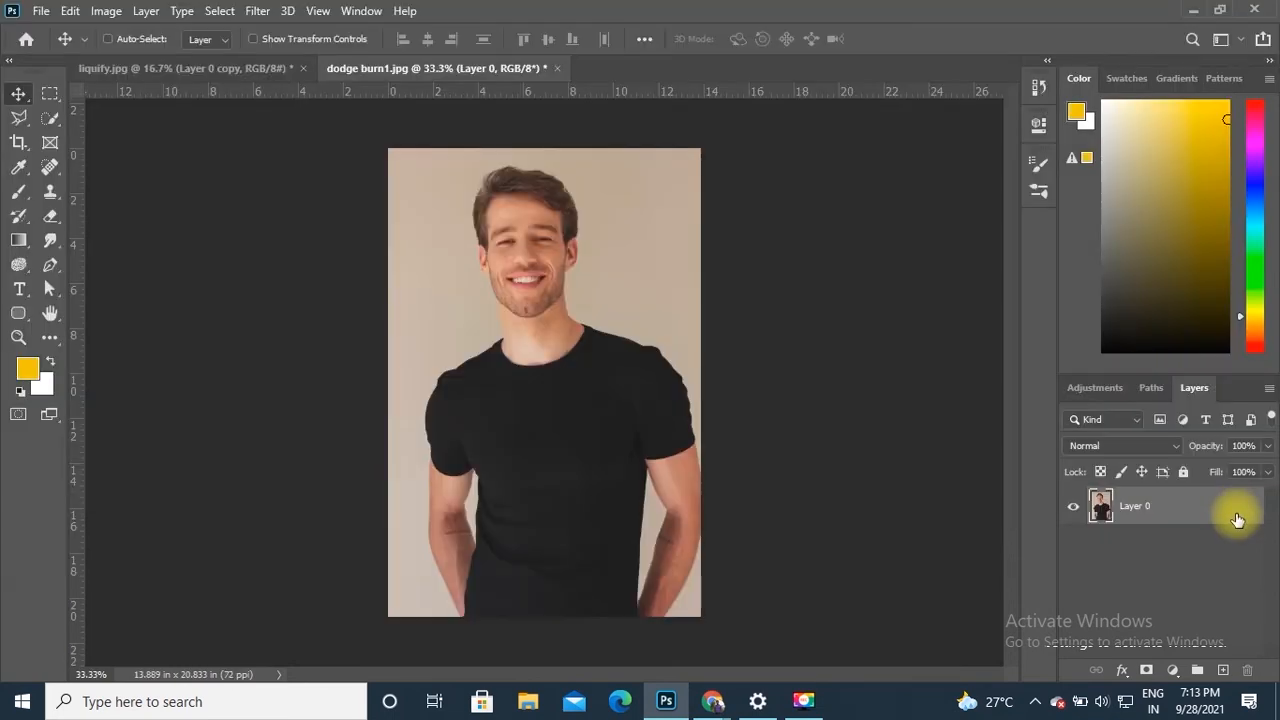
{"action": "key", "text": "ctrl+j"}
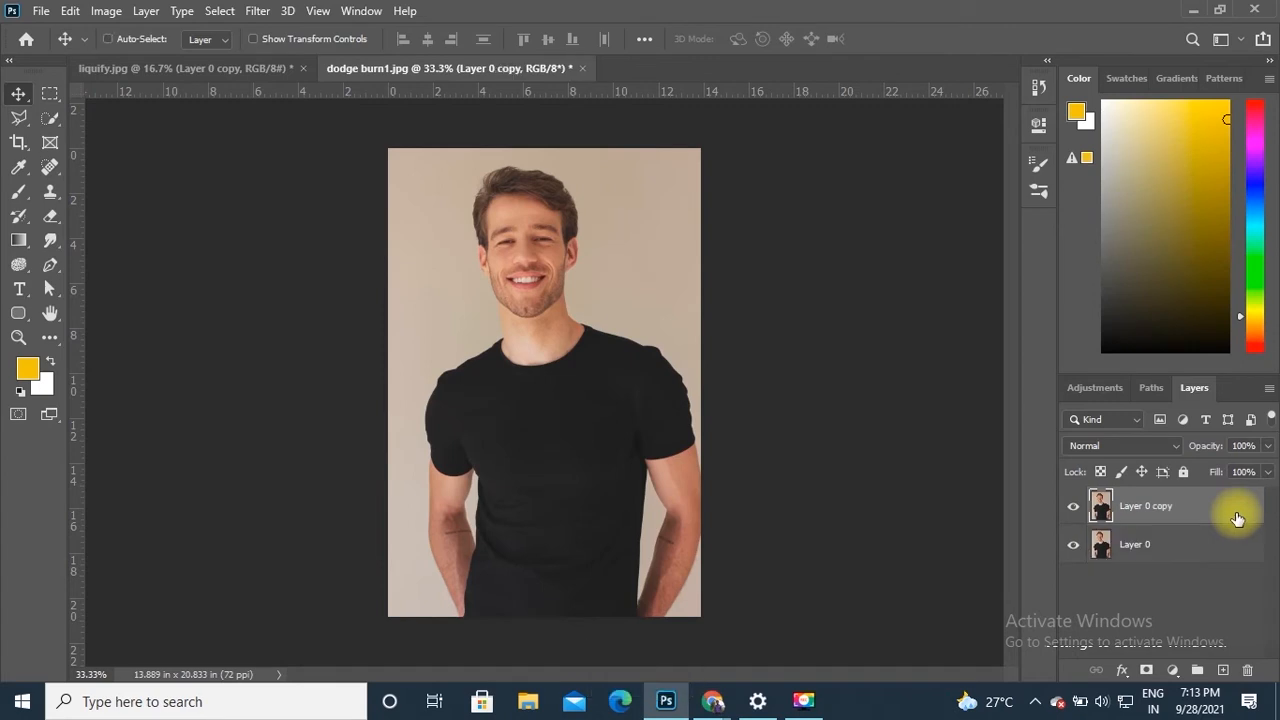
{"action": "key", "text": "ctrl+equal"}
{"action": "key", "text": "space"}
{"action": "left_click_drag", "start_coordinate": [677, 229], "coordinate": [751, 306]}
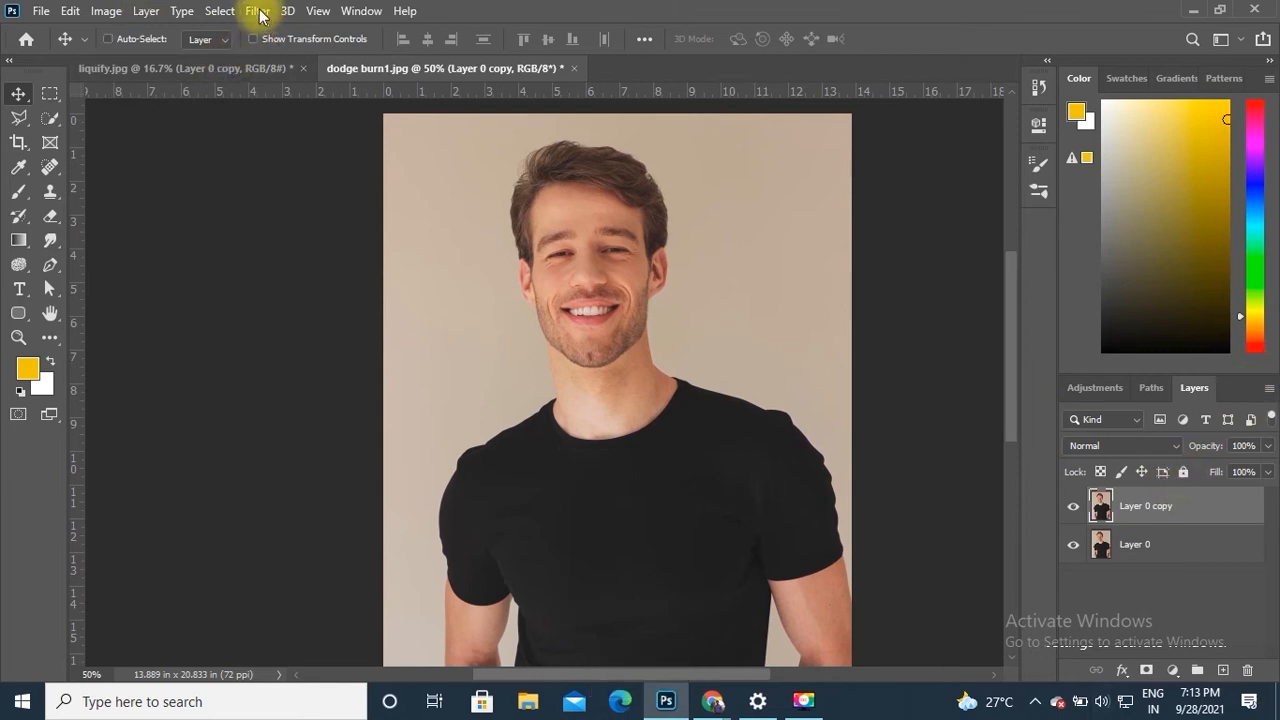
Open the Liquify filter on the portrait's Layer 0 copy
{"action": "key", "text": "ctrl+4"}
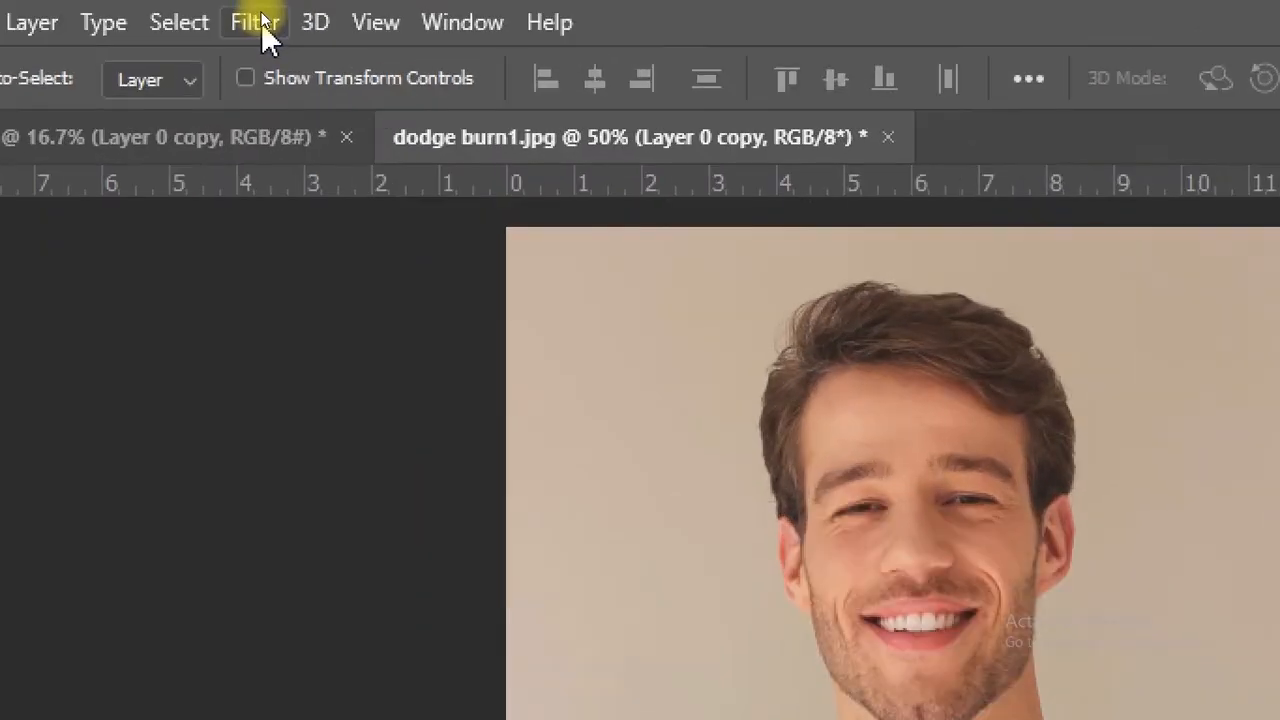
{"action": "left_click", "coordinate": [261, 14]}
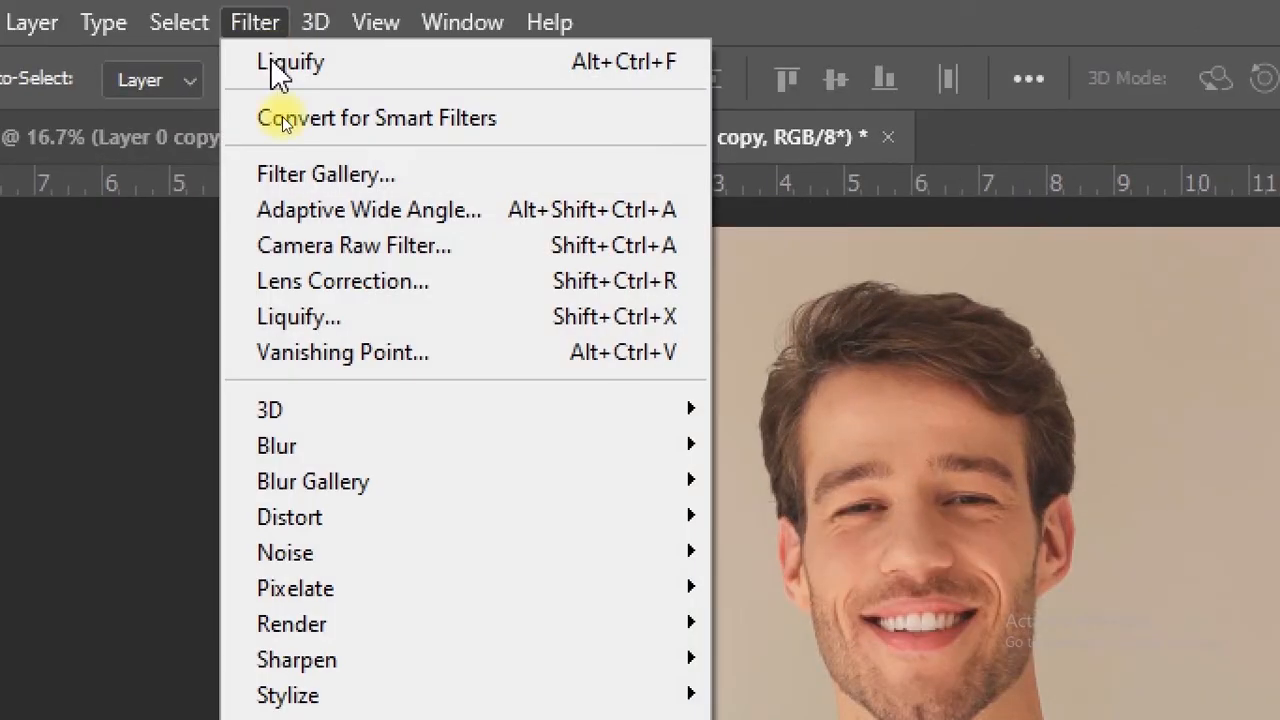
{"action": "left_click", "coordinate": [321, 322]}
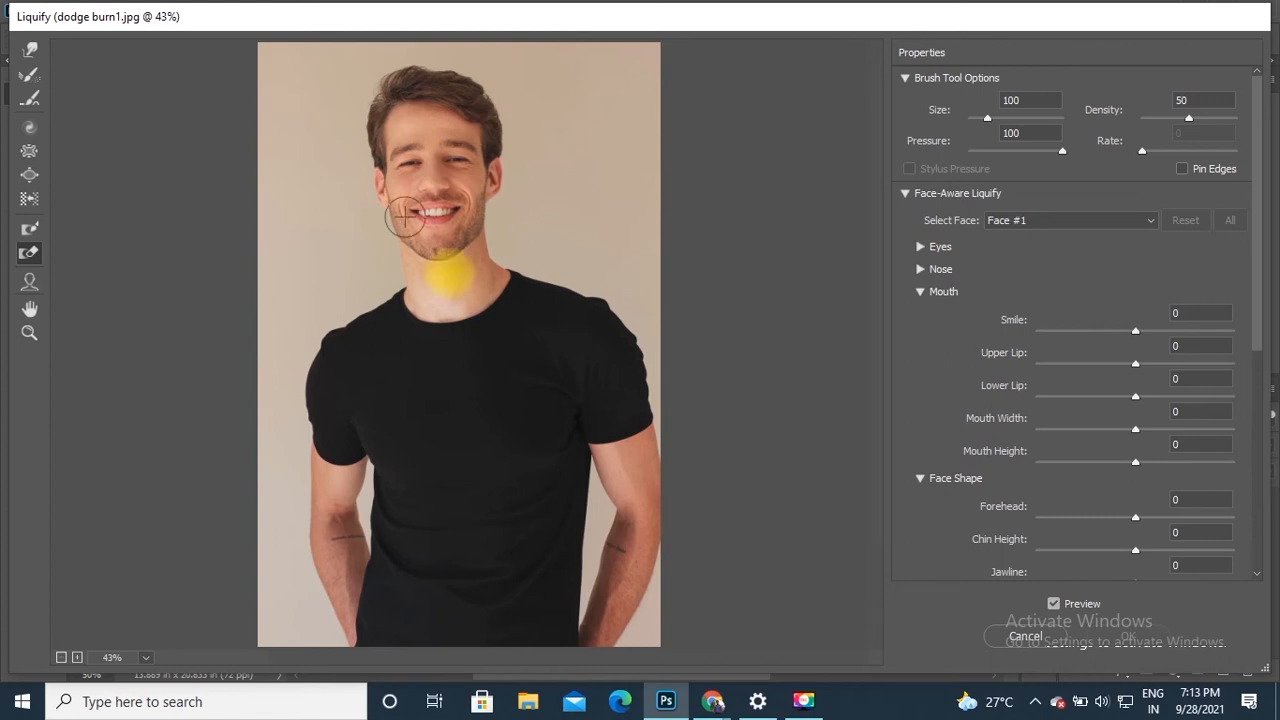
{"action": "key", "text": "ctrl"}
{"action": "key", "text": "ctrl+2"}
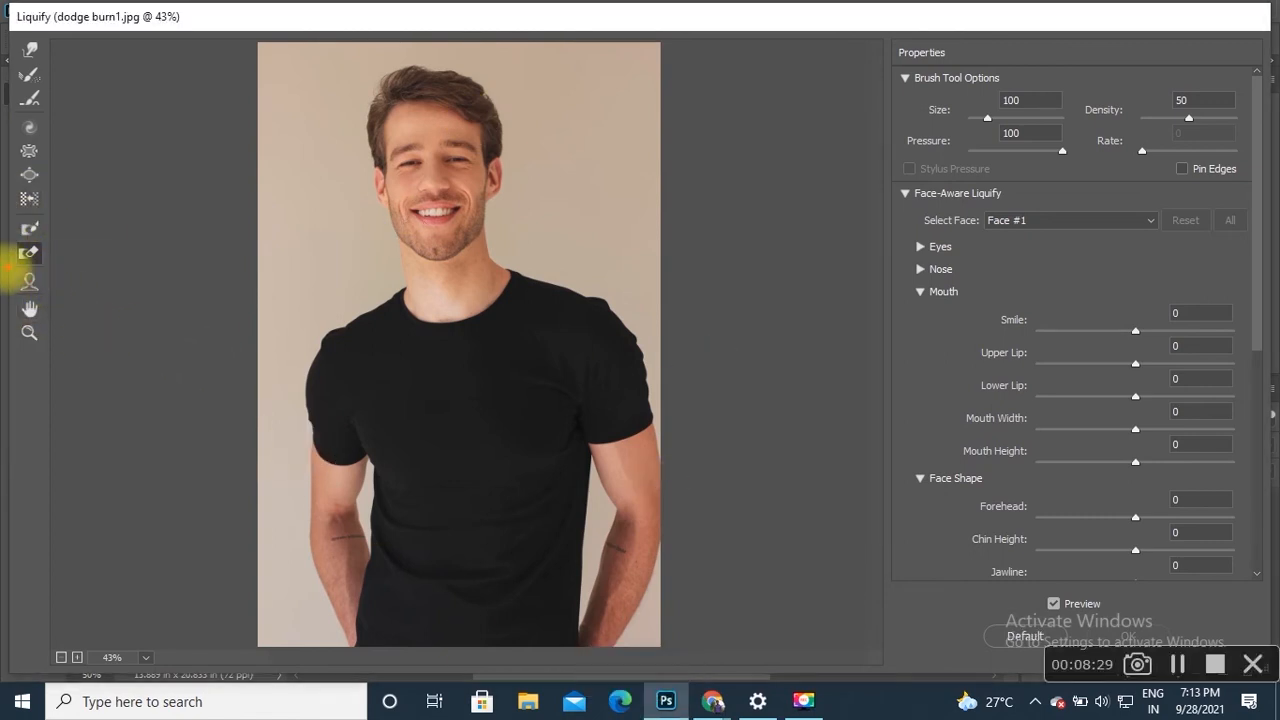
{"action": "left_click", "coordinate": [29, 283]}
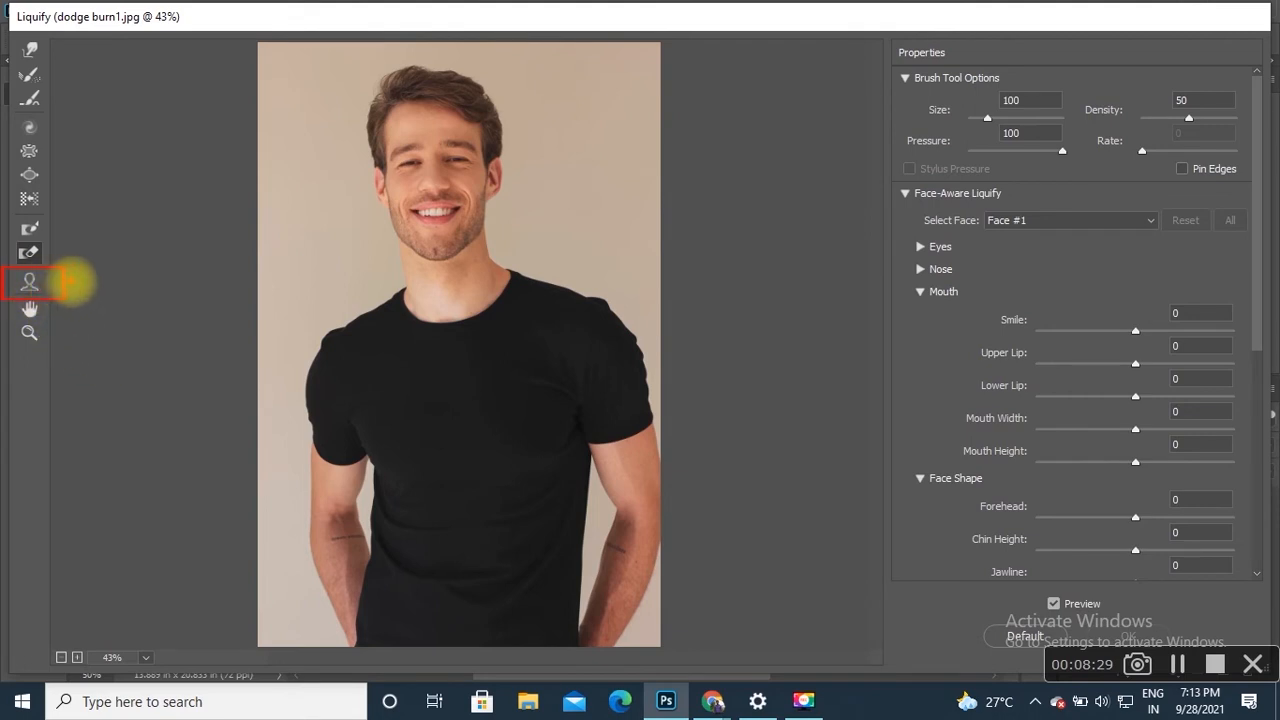
{"action": "key", "text": "Escape"}
Reshape the man's face with the Face tool, raising Chin Height to 100 and lowering Forehead to -100
{"action": "left_click", "coordinate": [29, 283]}
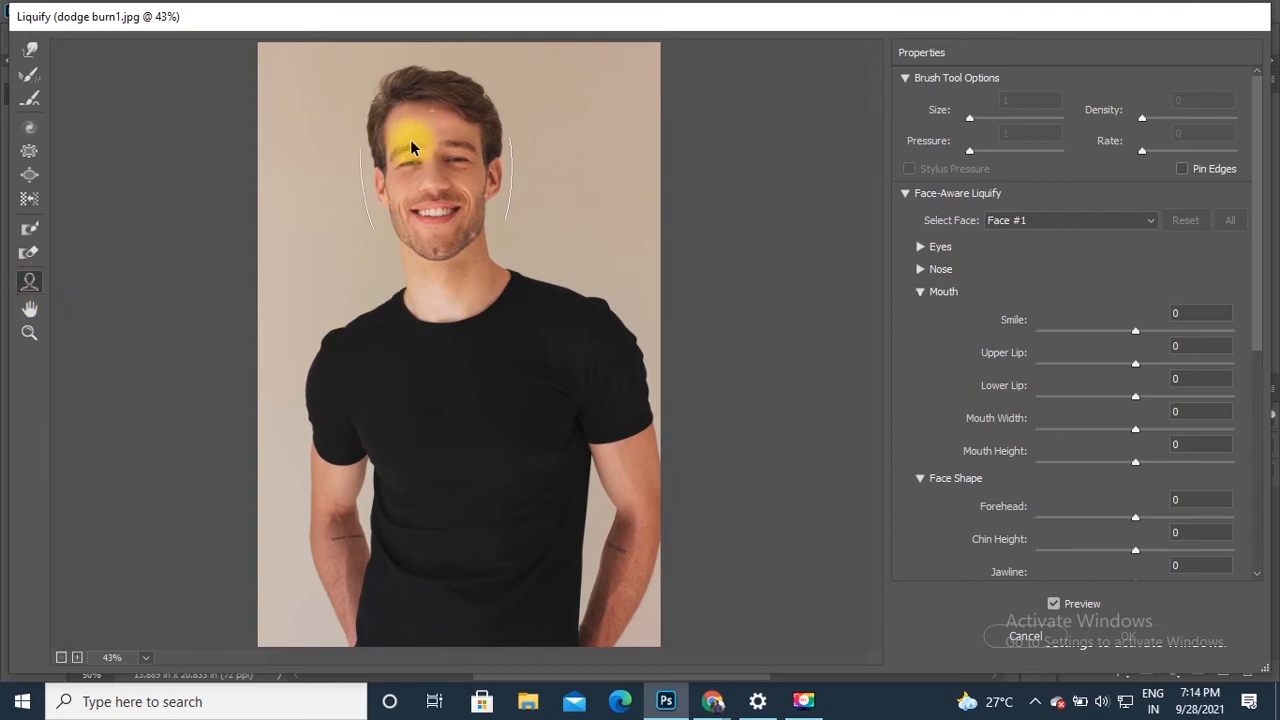
{"action": "key", "text": "ctrl+equal"}
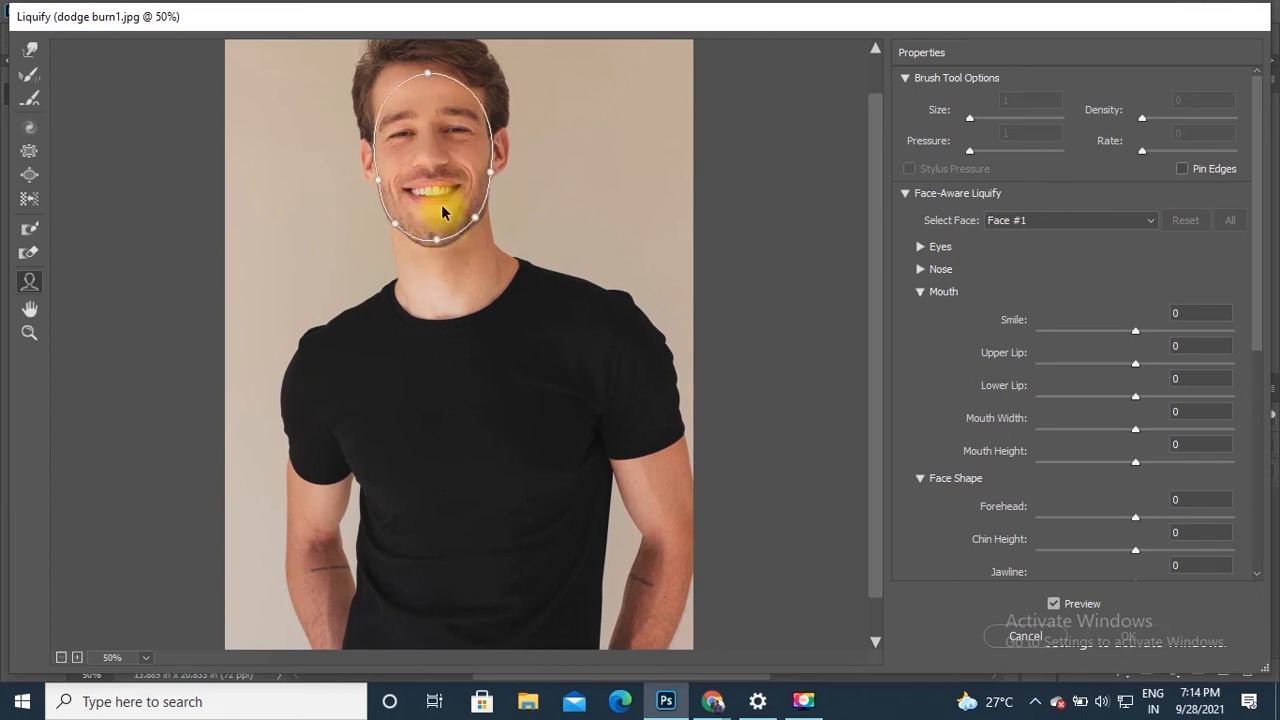
{"action": "left_click_drag", "start_coordinate": [439, 240], "coordinate": [429, 271]}
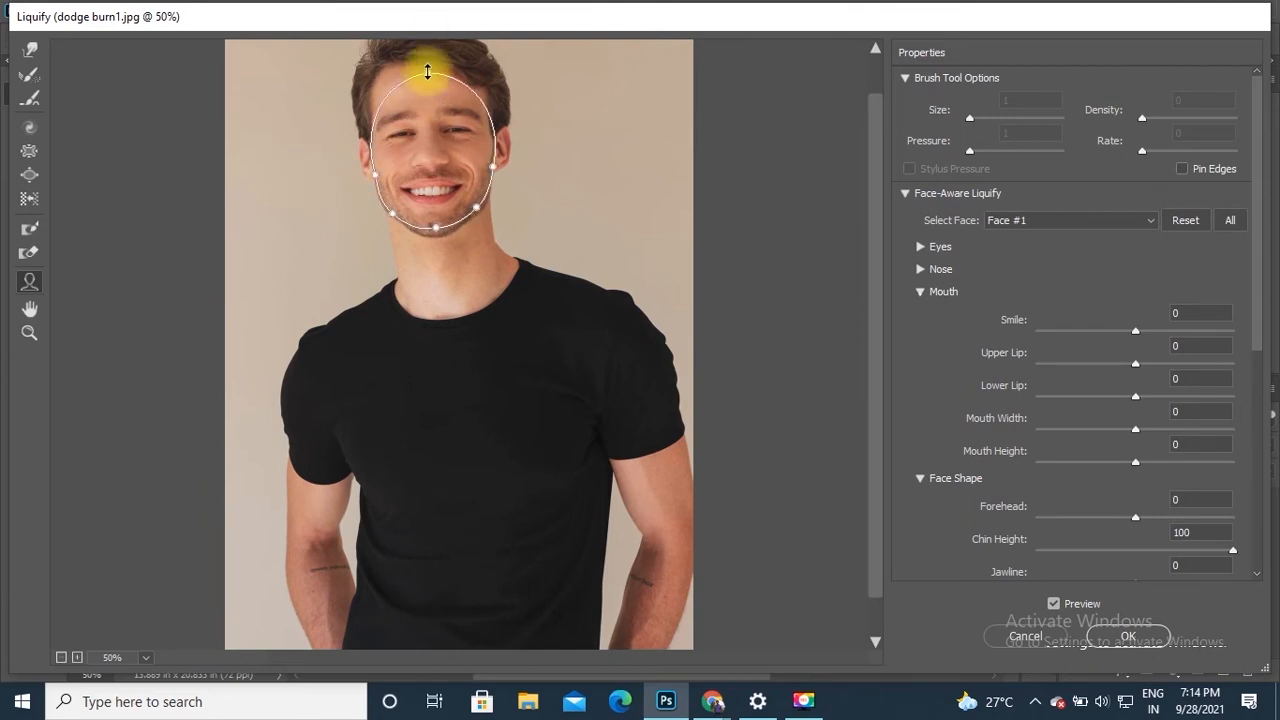
{"action": "left_click_drag", "start_coordinate": [428, 72], "coordinate": [414, 114]}
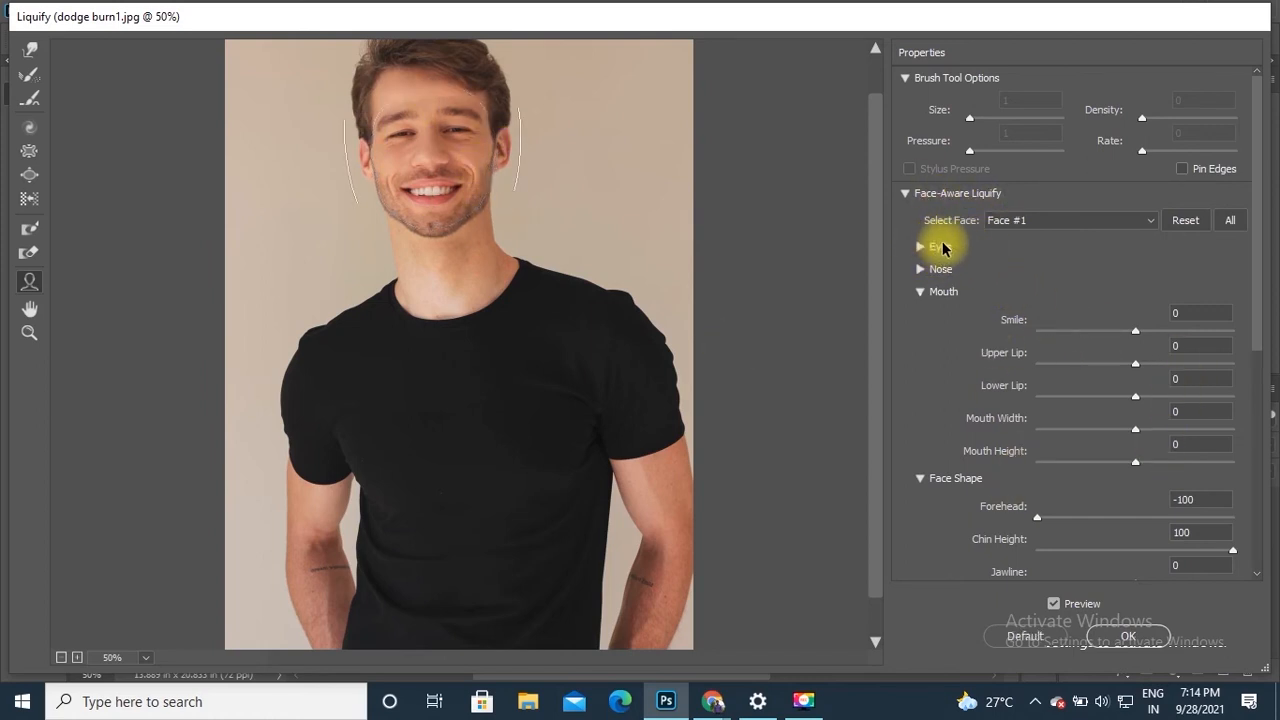
{"action": "key", "text": "ctrl+2"}
{"action": "mouse_move", "coordinate": [899, 199]}
{"action": "left_mouse_down"}
{"action": "mouse_move", "coordinate": [957, 266]}
{"action": "mouse_move", "coordinate": [1210, 468]}
{"action": "left_mouse_up"}
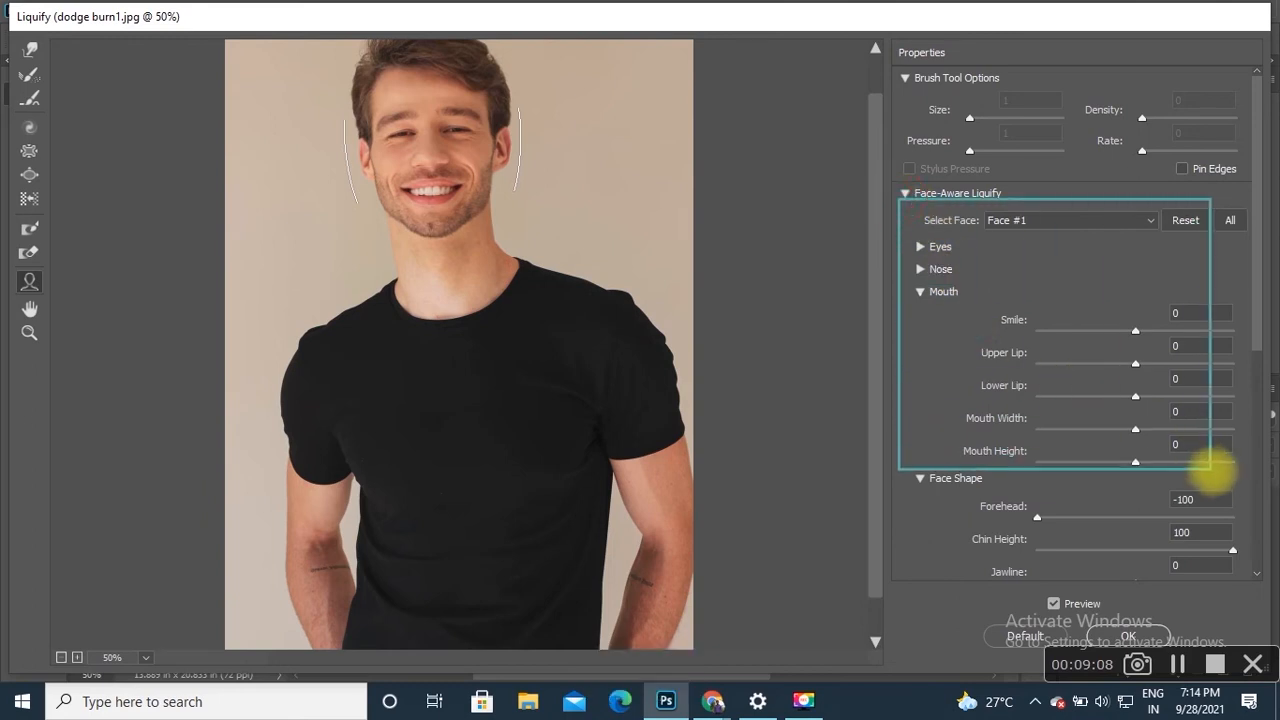
{"action": "key", "text": "Escape"}
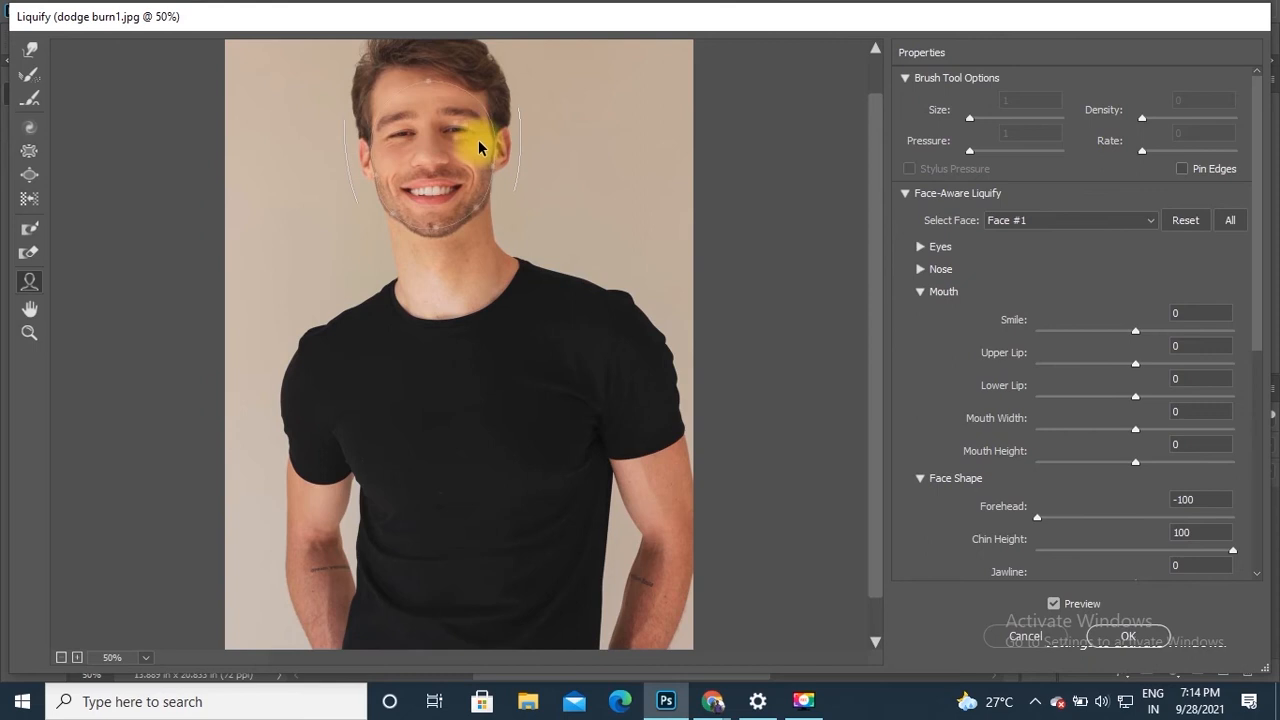
Set the left eye's Eye Size to 20 in the Face-Aware Liquify settings
{"action": "left_click", "coordinate": [921, 249]}
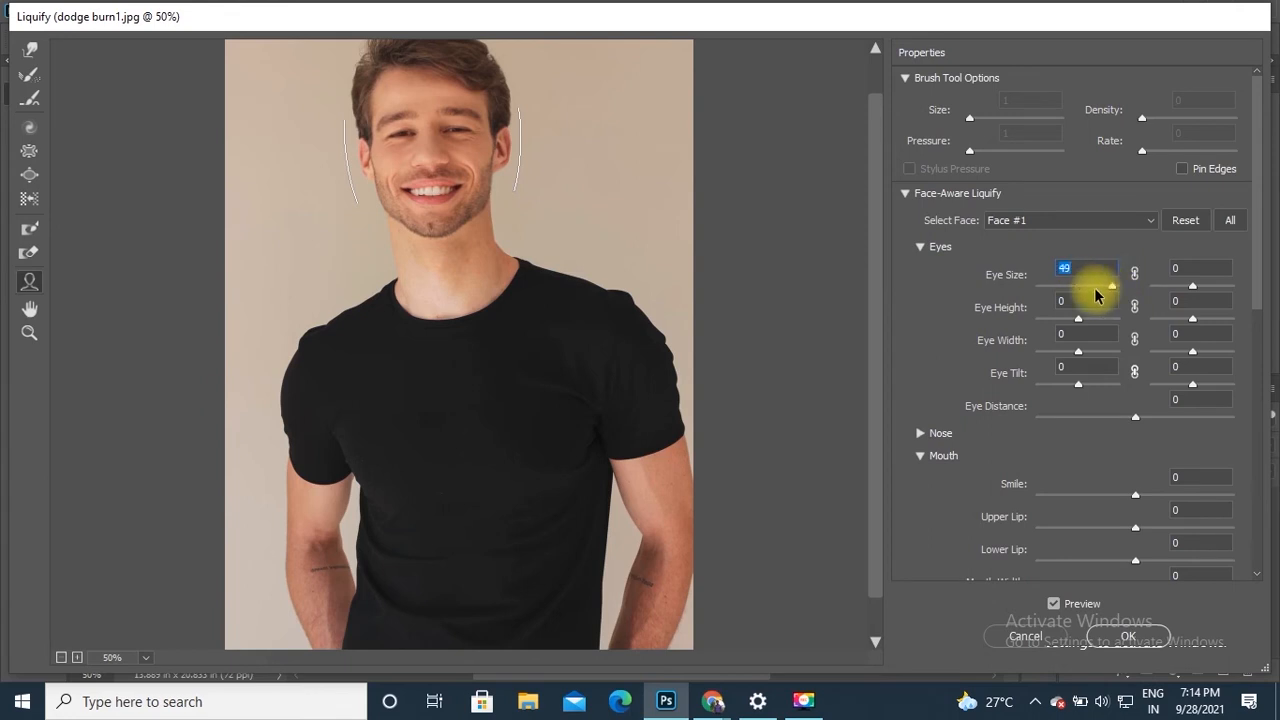
{"action": "left_click_drag", "start_coordinate": [1096, 295], "coordinate": [1064, 302]}
{"action": "key", "text": "ctrl+equal"}
{"action": "key", "text": "ctrl+equal"}
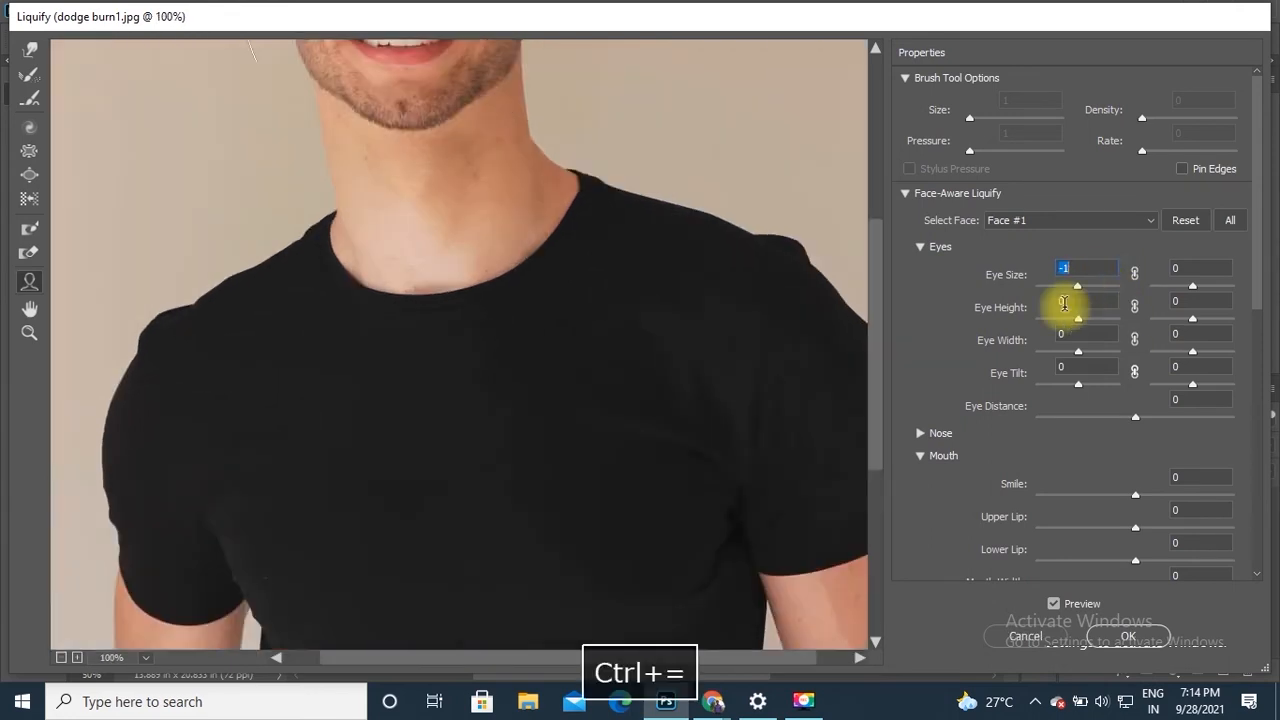
{"action": "left_click_drag", "start_coordinate": [618, 216], "coordinate": [619, 548]}
{"action": "left_click_drag", "start_coordinate": [586, 457], "coordinate": [683, 497]}
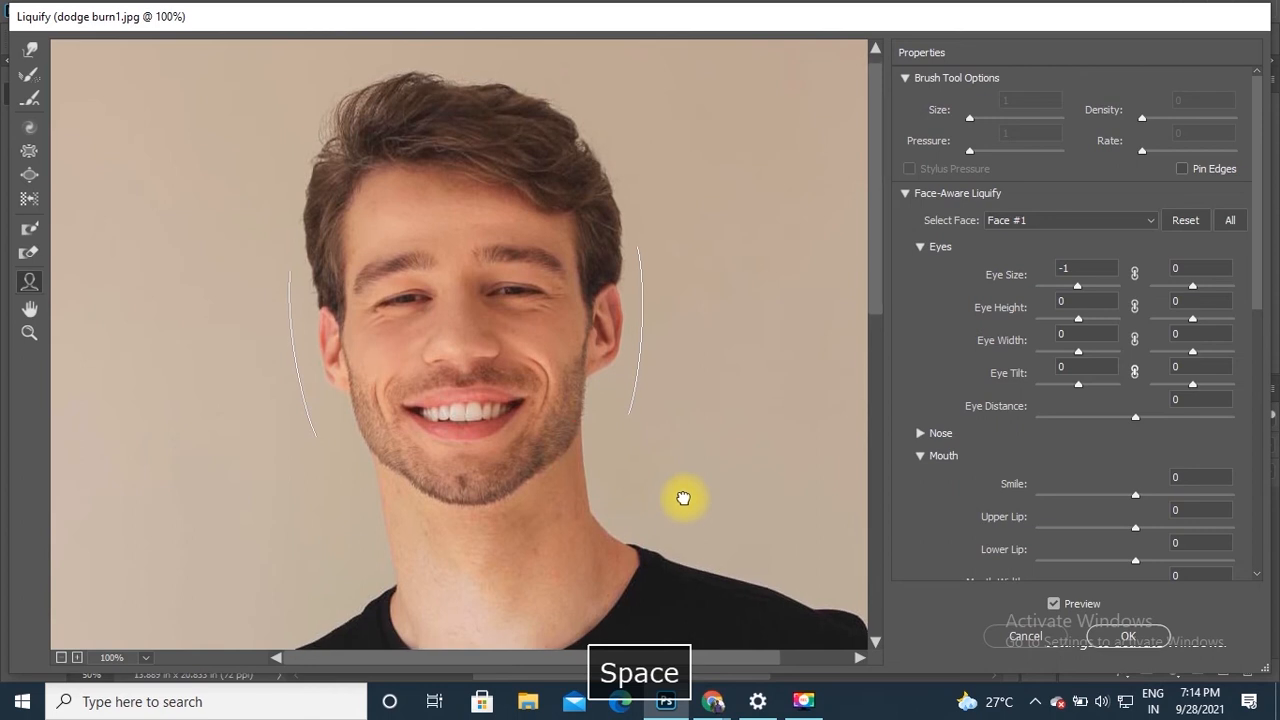
{"action": "key", "text": "ctrl+equal"}
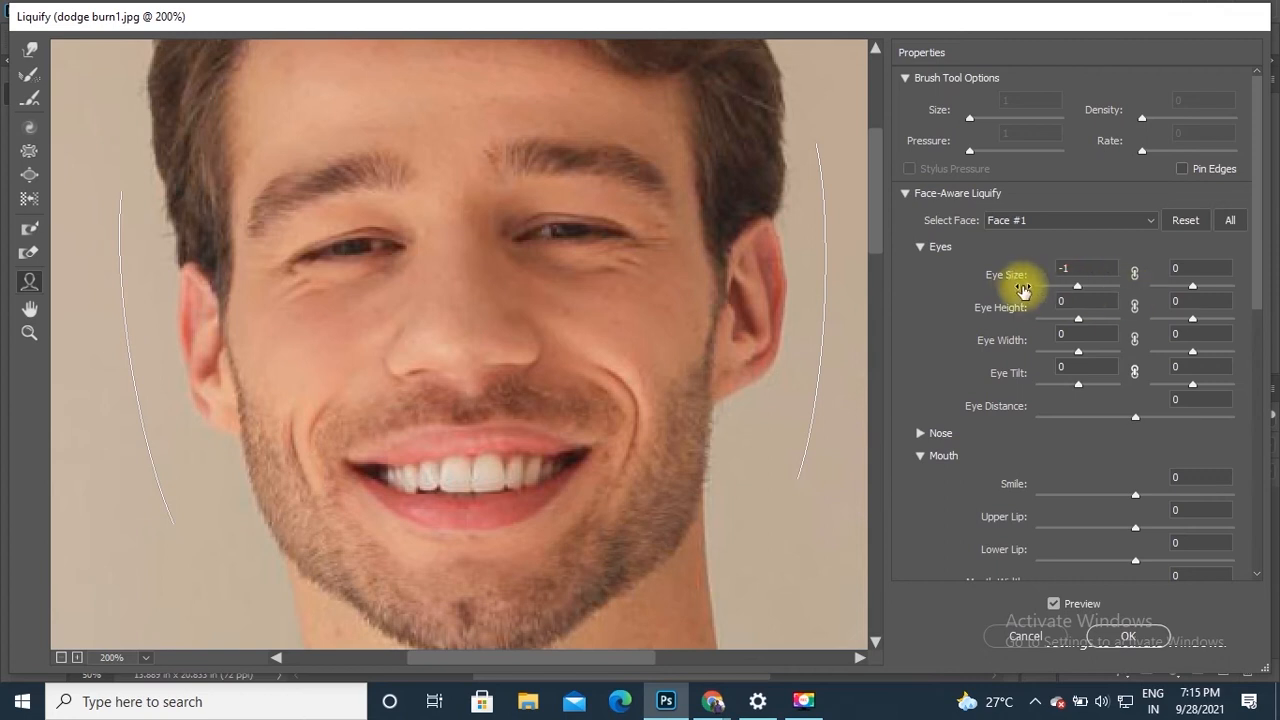
{"action": "mouse_move", "coordinate": [1079, 289]}
{"action": "left_mouse_down"}
{"action": "mouse_move", "coordinate": [1103, 292]}
{"action": "mouse_move", "coordinate": [1049, 277]}
{"action": "mouse_move", "coordinate": [1113, 292]}
{"action": "mouse_move", "coordinate": [1088, 292]}
{"action": "left_mouse_up"}
Set the right eye's height and width to 100 and its tilt to -29, and set the left eye's height to 100
{"action": "mouse_move", "coordinate": [597, 210]}
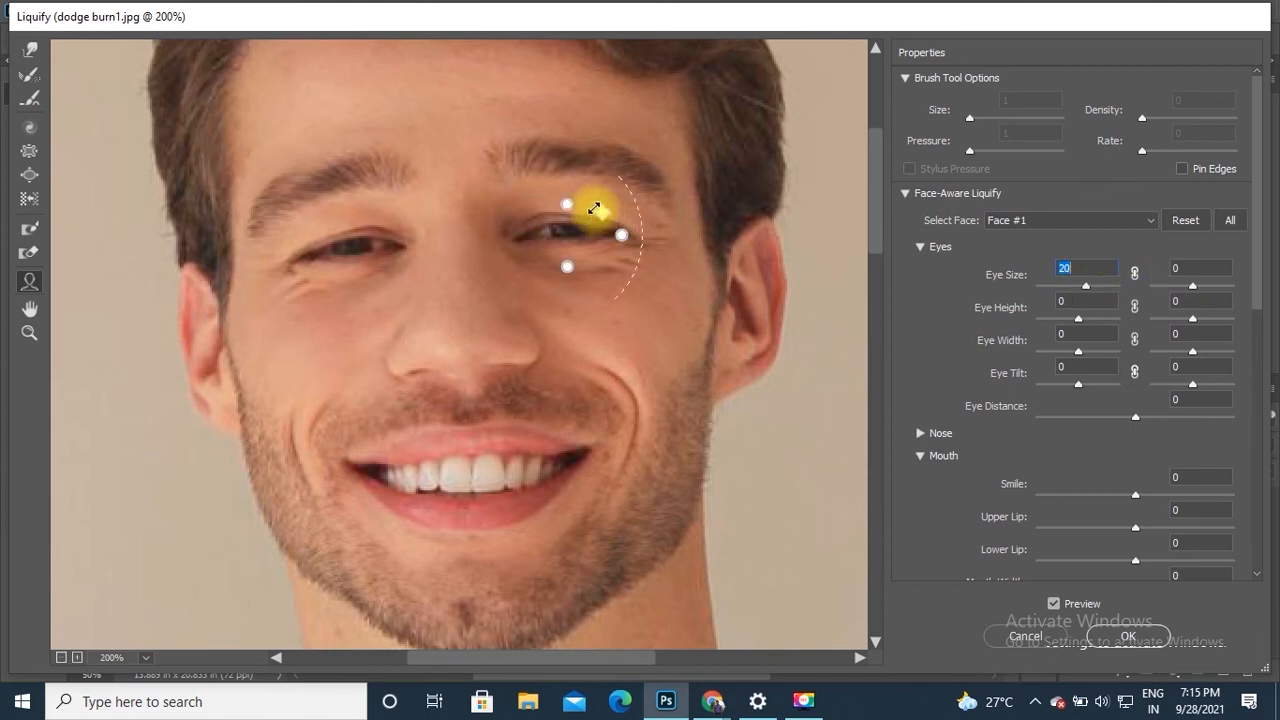
{"action": "left_click_drag", "start_coordinate": [572, 195], "coordinate": [574, 114]}
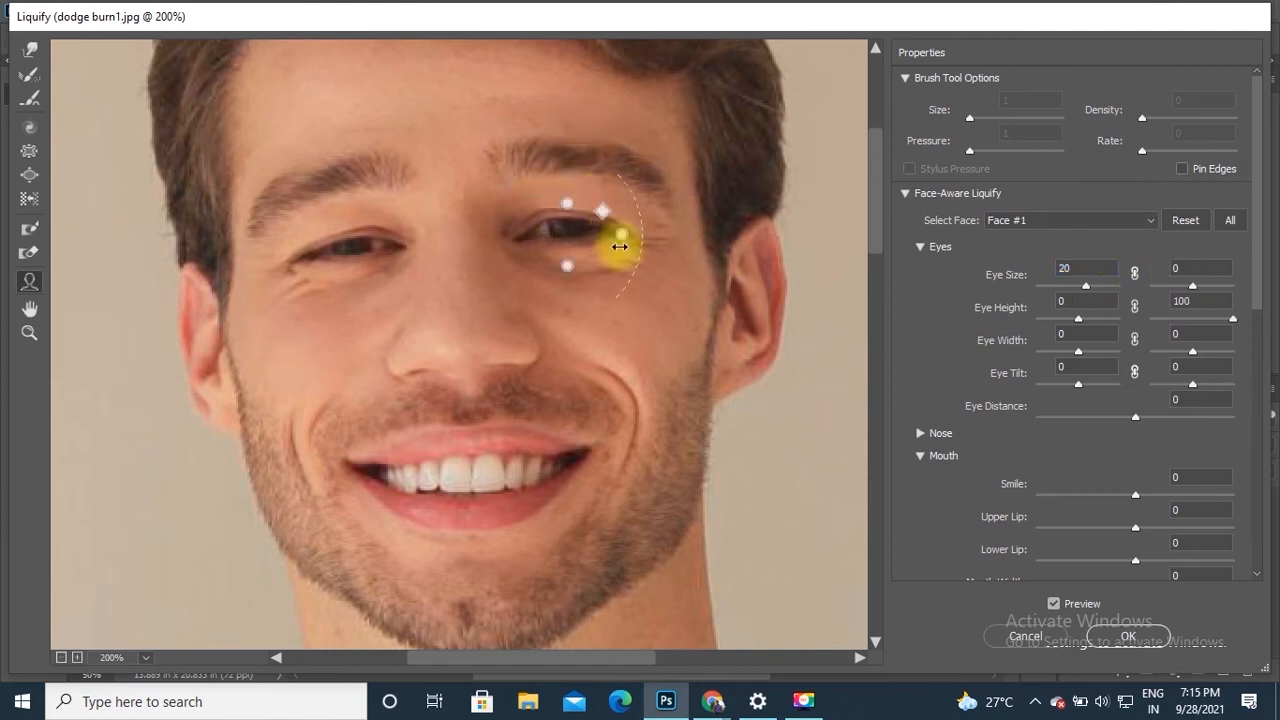
{"action": "left_click_drag", "start_coordinate": [624, 237], "coordinate": [709, 243]}
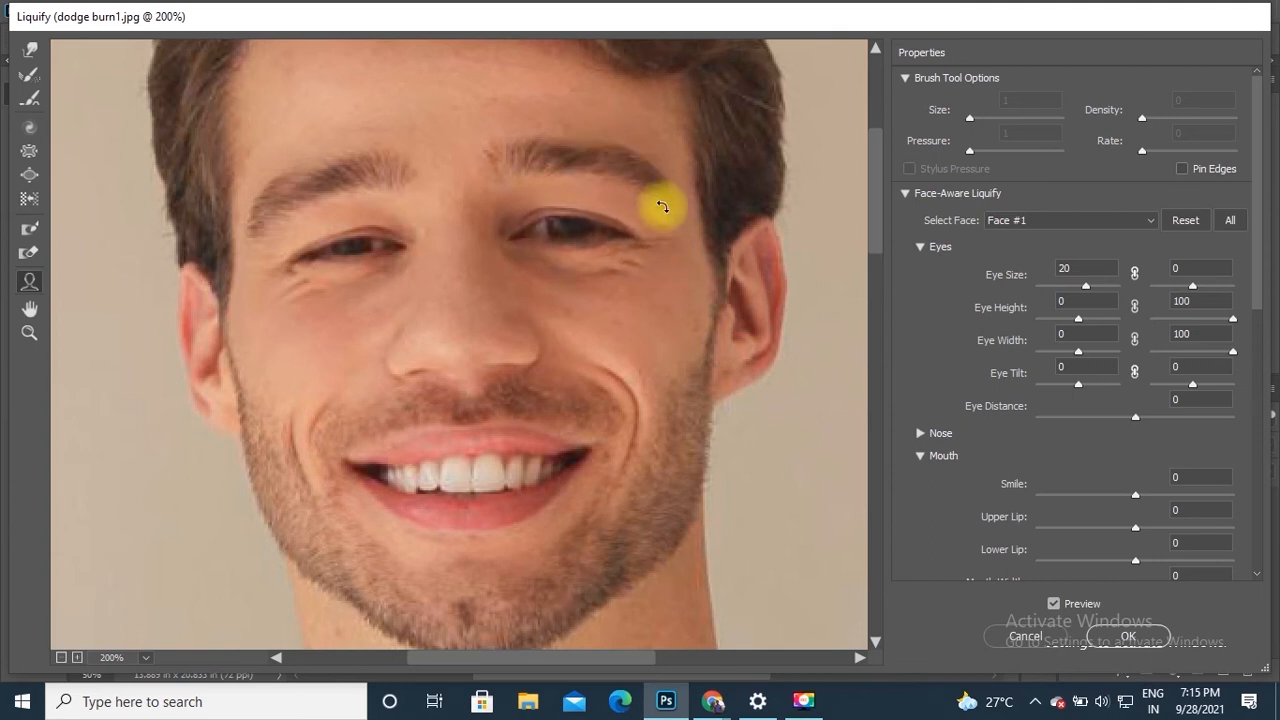
{"action": "left_click_drag", "start_coordinate": [658, 200], "coordinate": [657, 199]}
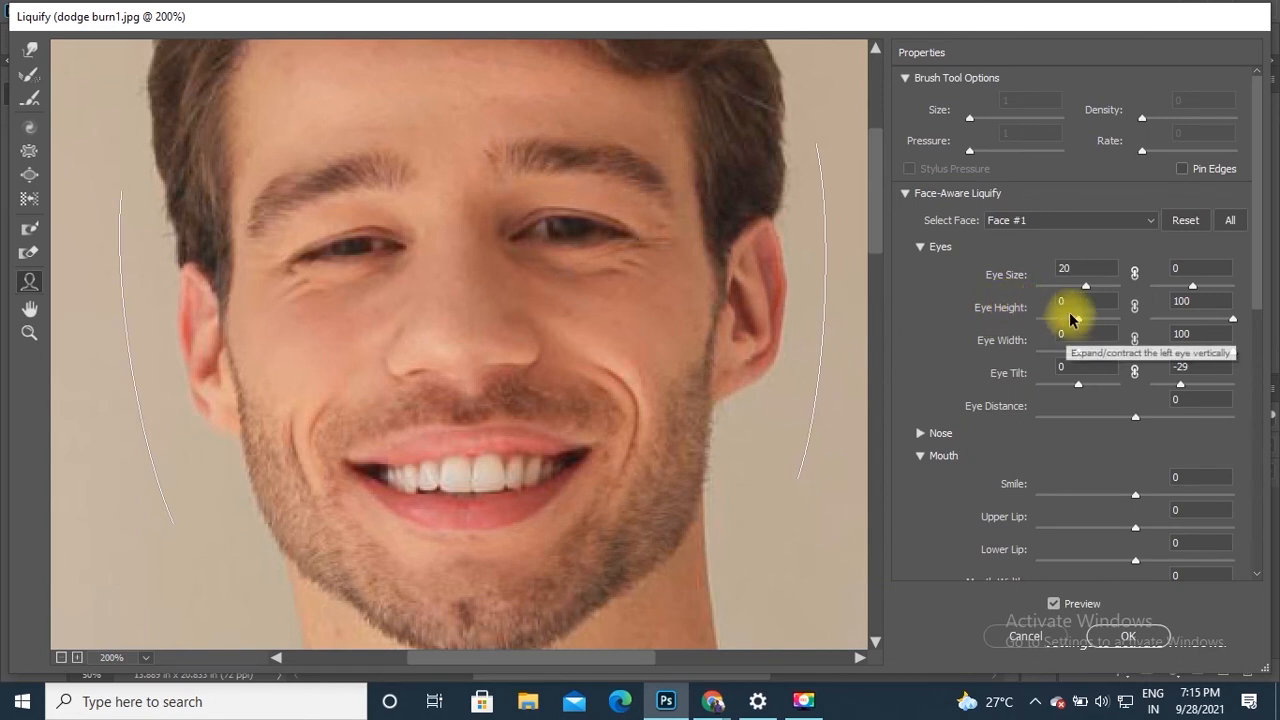
{"action": "left_click_drag", "start_coordinate": [1080, 323], "coordinate": [1100, 323]}
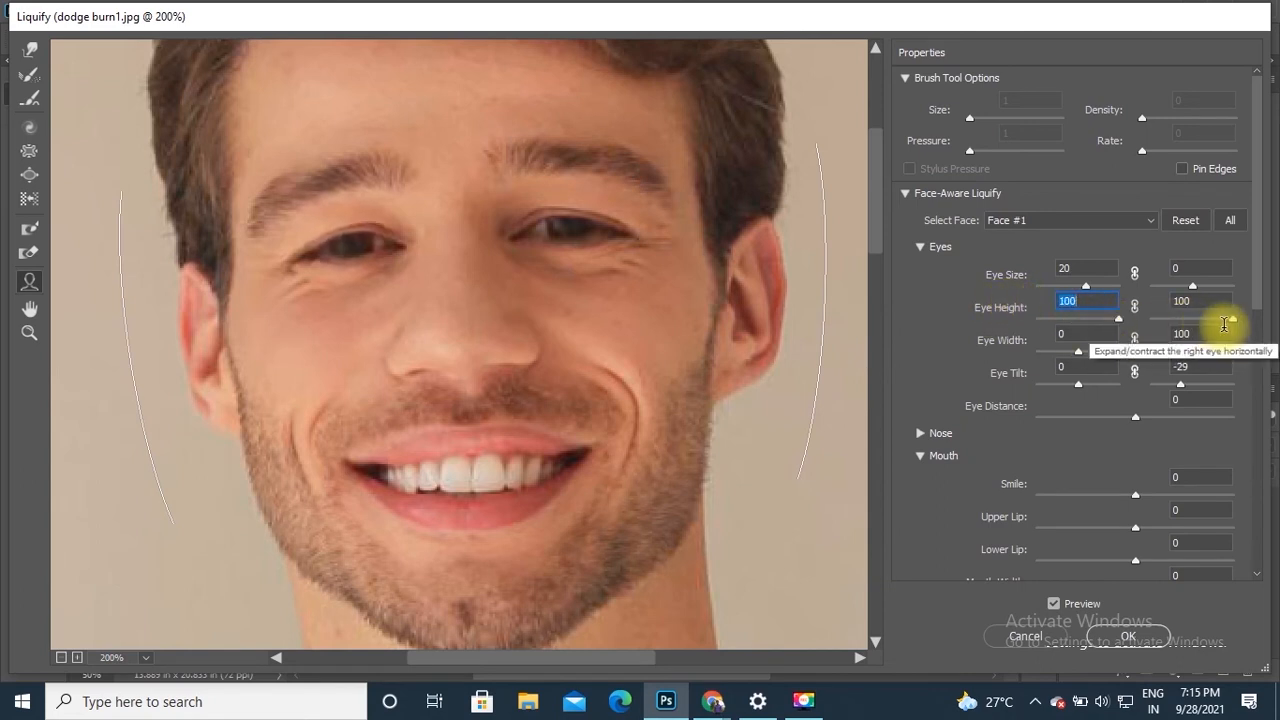
{"action": "left_click_drag", "start_coordinate": [1233, 320], "coordinate": [1208, 325]}
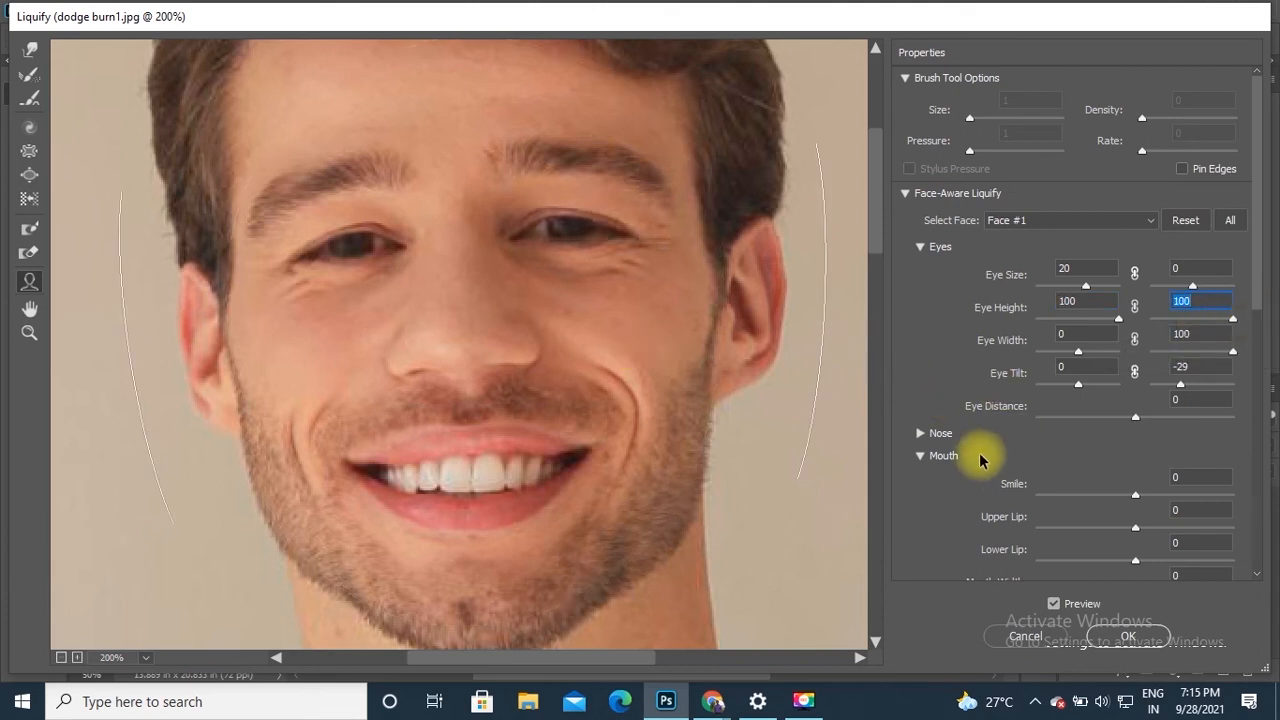
Set Nose Height to 40 and Nose Width to -67
{"action": "left_click", "coordinate": [945, 437]}
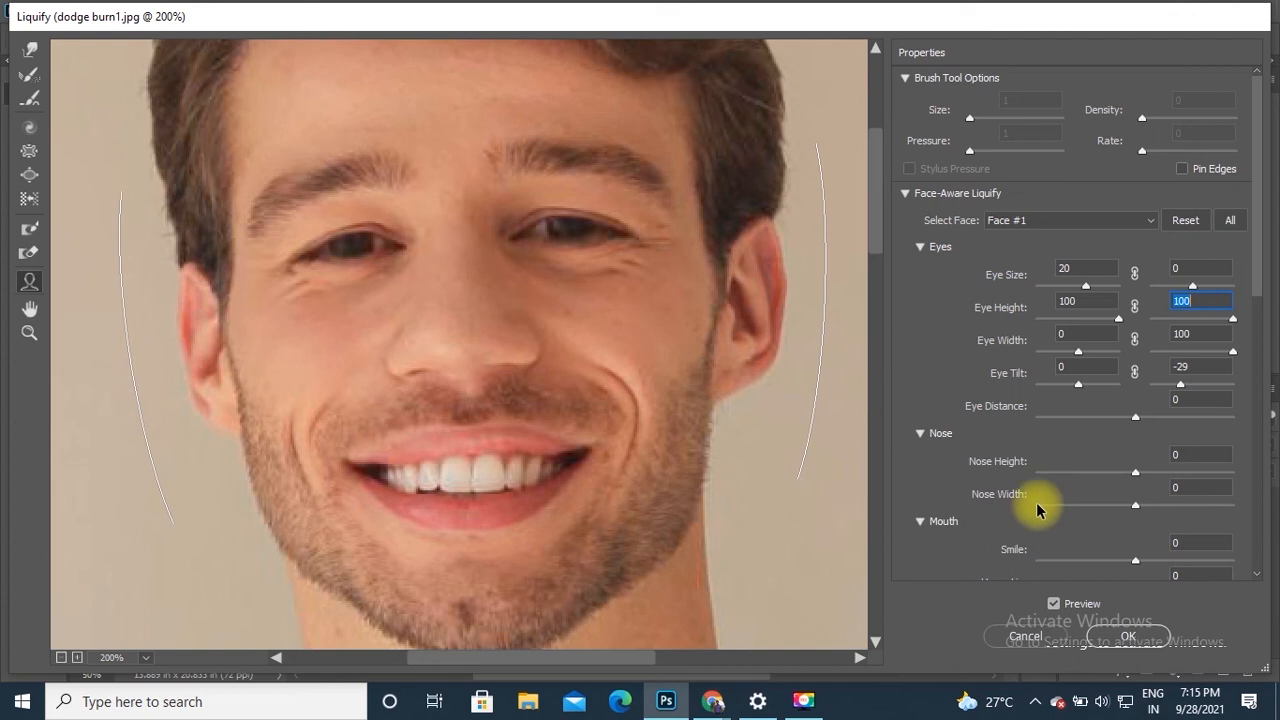
{"action": "left_click_drag", "start_coordinate": [1136, 472], "coordinate": [999, 490]}
{"action": "left_click", "coordinate": [1061, 507]}
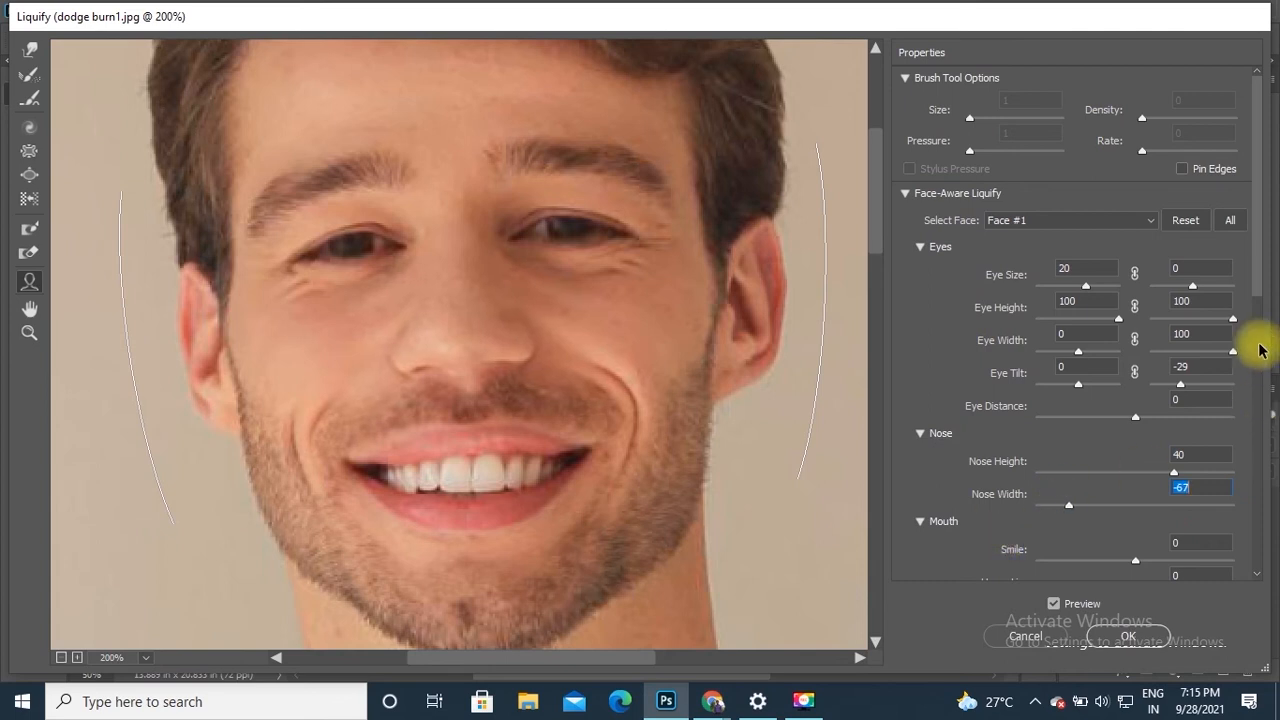
{"action": "scroll", "coordinate": [1249, 240], "scroll_direction": "down", "scroll_amount": 5}
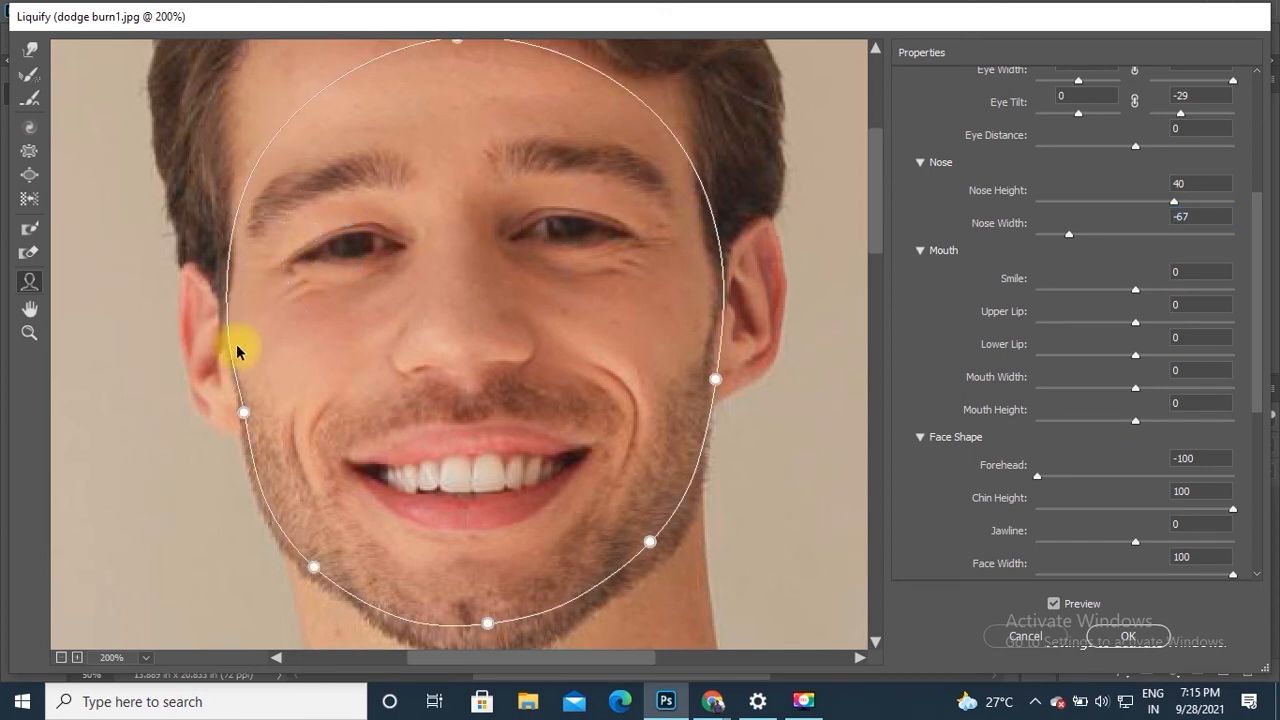
{"action": "mouse_move", "coordinate": [1258, 386]}
{"action": "left_mouse_down"}
{"action": "mouse_move", "coordinate": [1253, 523]}
{"action": "mouse_move", "coordinate": [1259, 371]}
{"action": "left_mouse_up"}
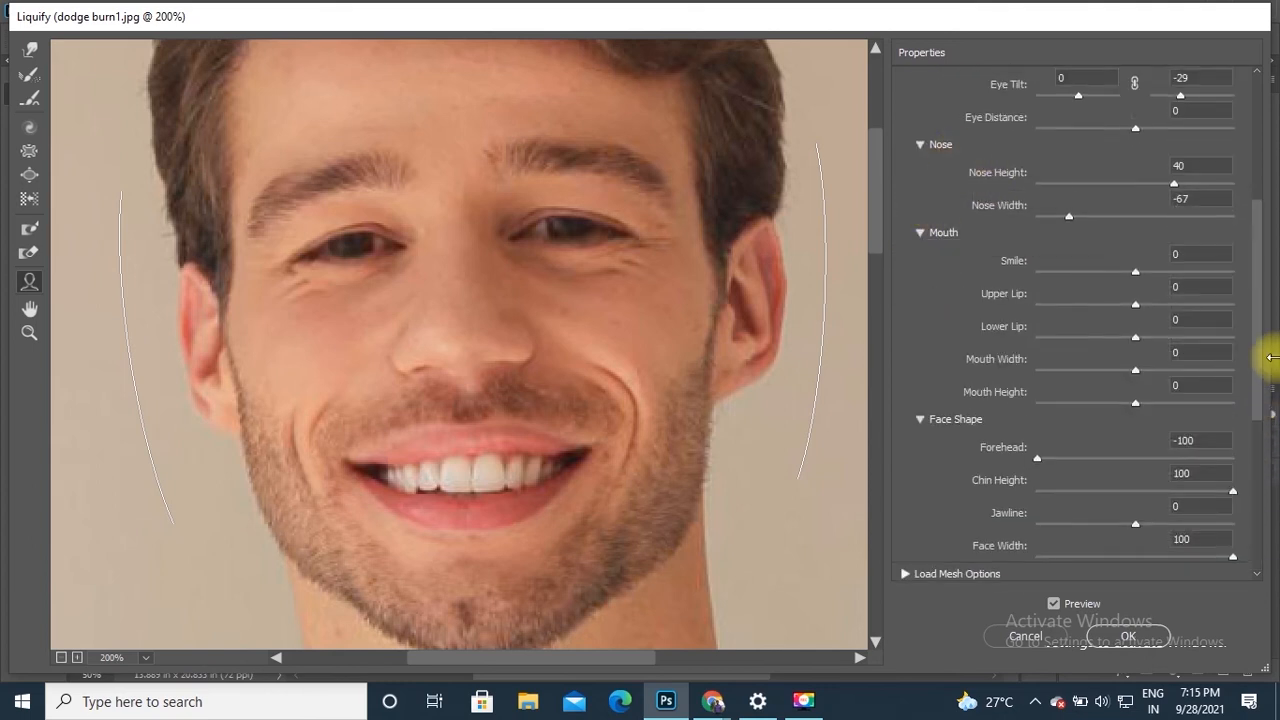
{"action": "left_click_drag", "start_coordinate": [1260, 355], "coordinate": [1247, 212]}
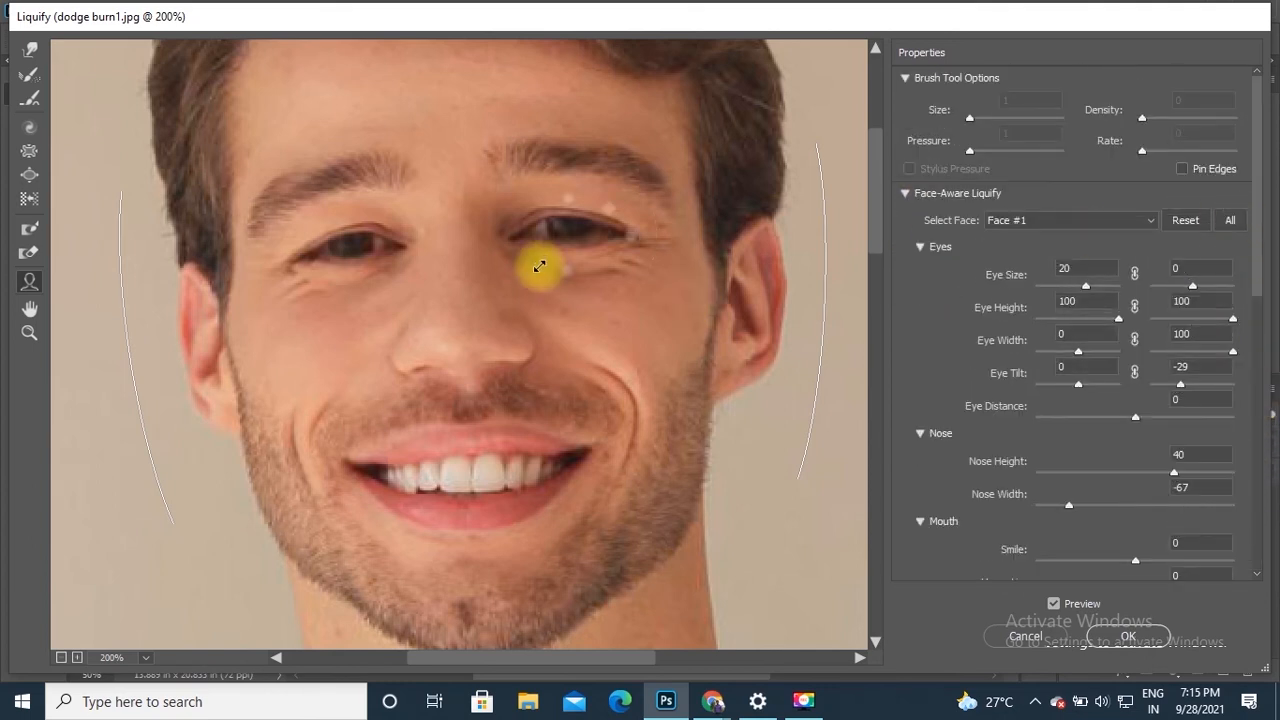
{"action": "mouse_move", "coordinate": [188, 339]}
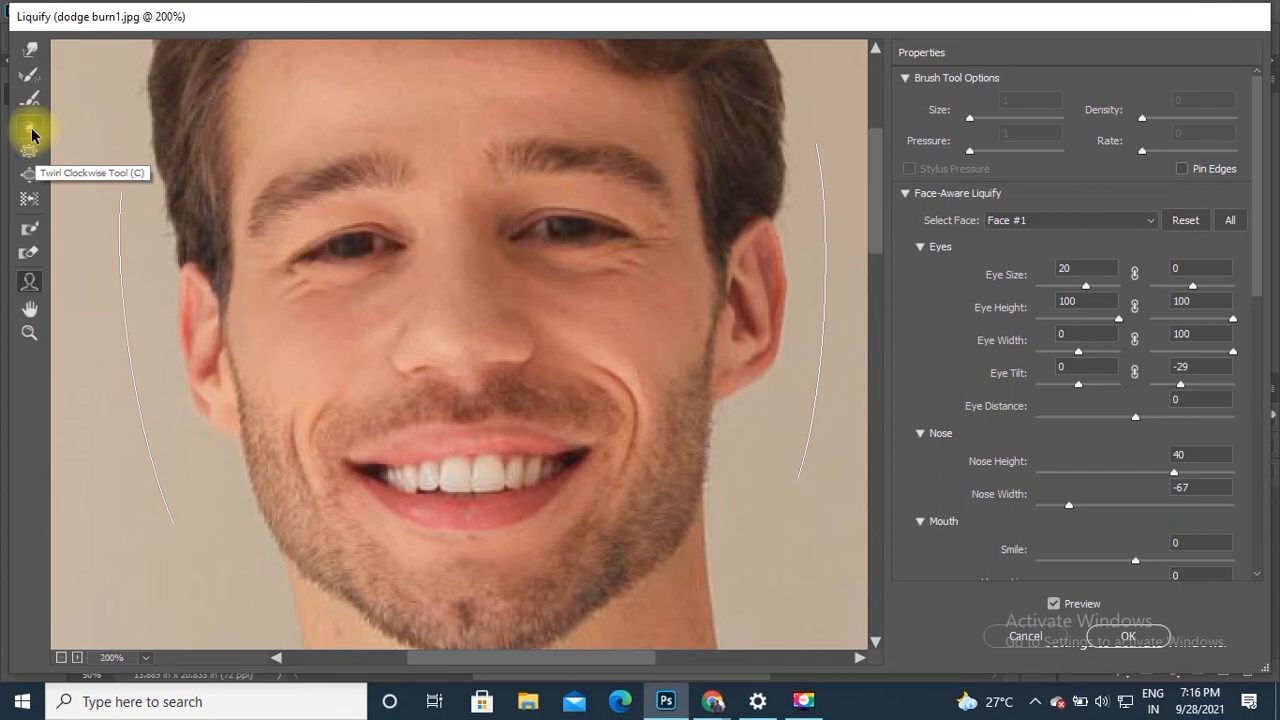
Try to enlarge the pupils of both eyes with the Bloat tool at brush size 60
{"action": "left_click", "coordinate": [30, 178]}
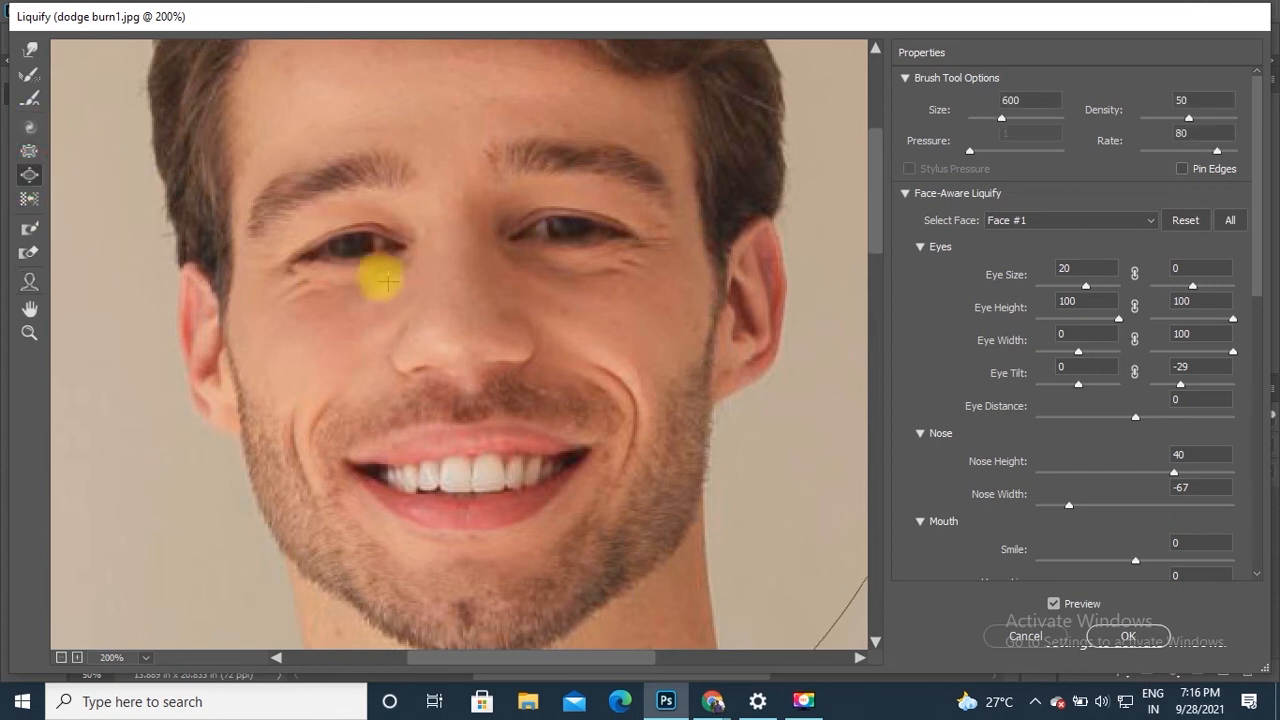
{"action": "key", "text": "bracketleft"}
{"action": "key", "text": "bracketleft"}
{"action": "key", "text": "bracketleft"}
{"action": "key", "text": "bracketleft"}
{"action": "key", "text": "bracketleft"}
{"action": "key", "text": "bracketleft"}
{"action": "key", "text": "bracketleft"}
{"action": "key", "text": "bracketleft"}
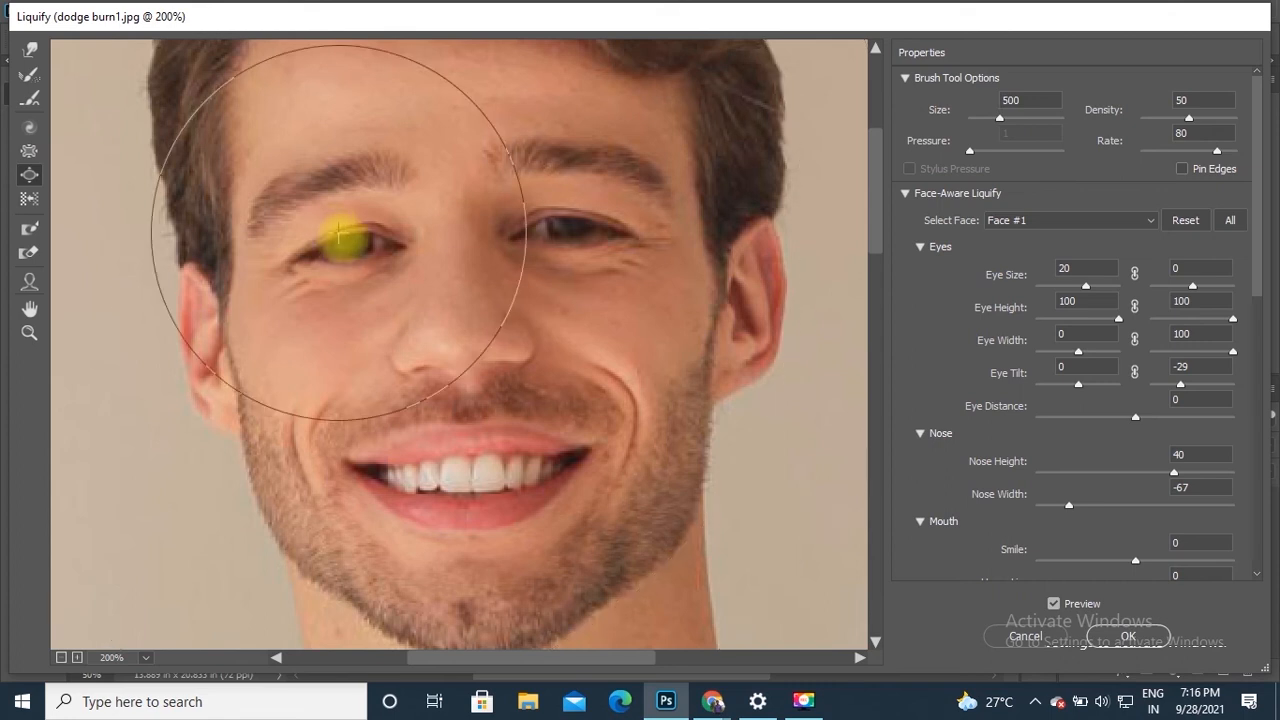
{"action": "key", "text": "bracketleft"}
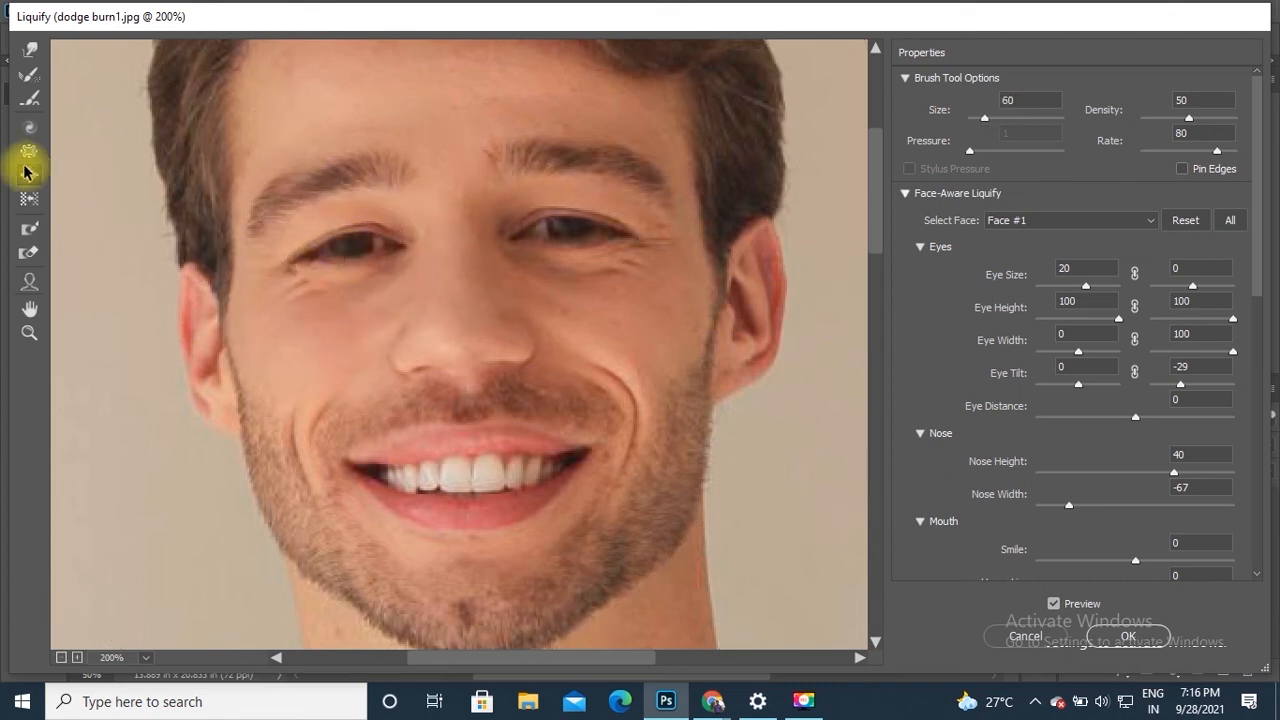
{"action": "left_click", "coordinate": [359, 248]}
{"action": "left_click_drag", "start_coordinate": [612, 296], "coordinate": [560, 220]}
{"action": "mouse_move", "coordinate": [742, 215]}
{"action": "left_mouse_down"}
{"action": "mouse_move", "coordinate": [618, 244]}
{"action": "mouse_move", "coordinate": [584, 237]}
{"action": "left_mouse_up"}
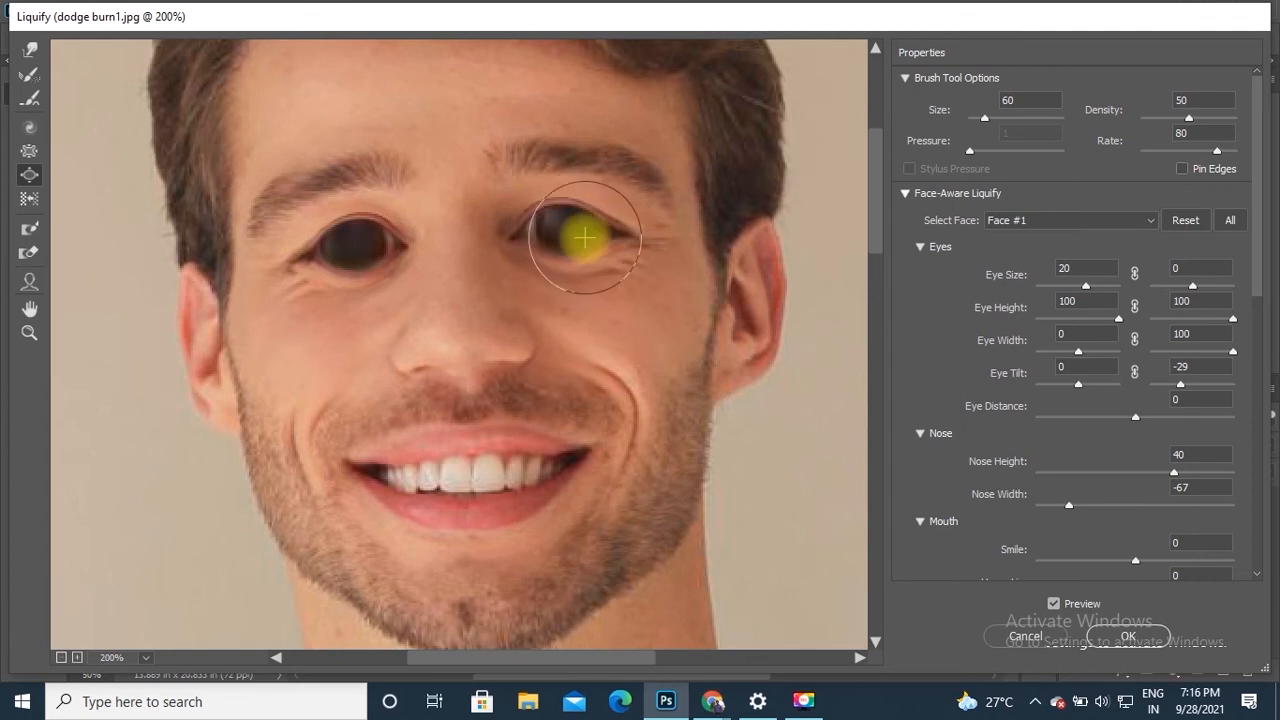
Smooth out the bloating on both eyes with the Smooth tool, reducing its brush size to 90
{"action": "key", "text": "ctrl+minus"}
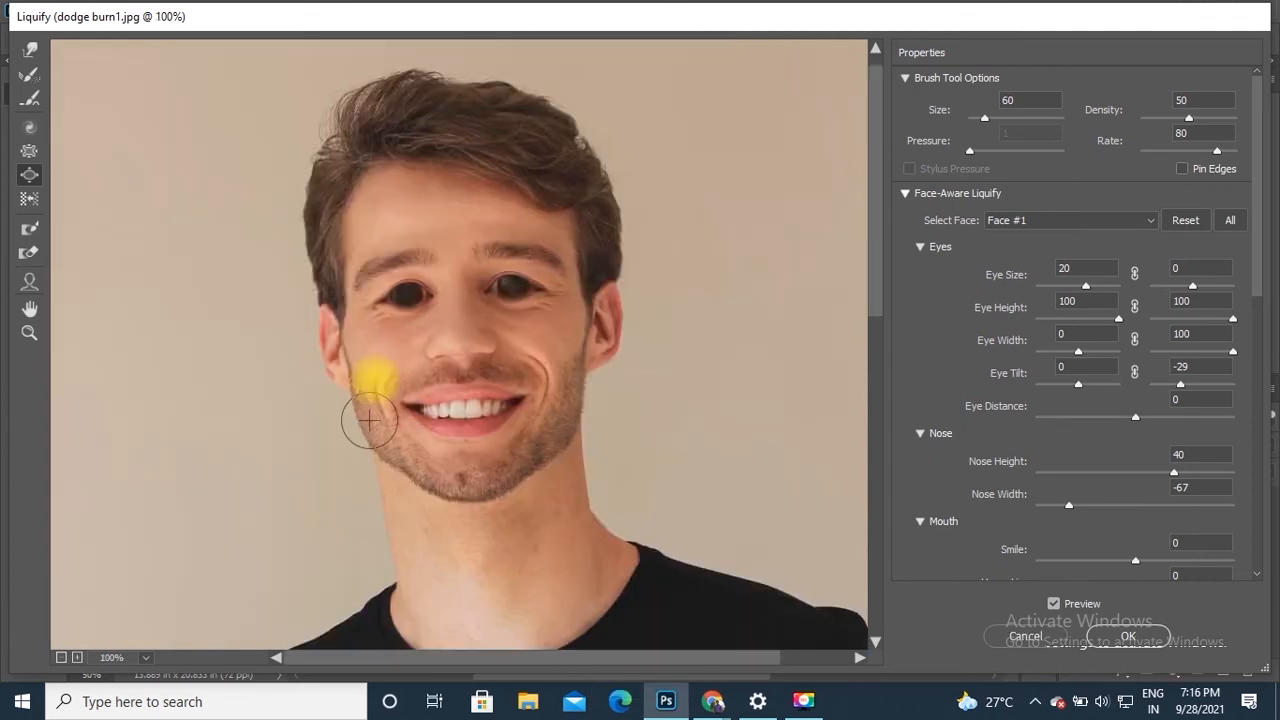
{"action": "left_click", "coordinate": [29, 98]}
{"action": "left_click_drag", "start_coordinate": [409, 343], "coordinate": [397, 315]}
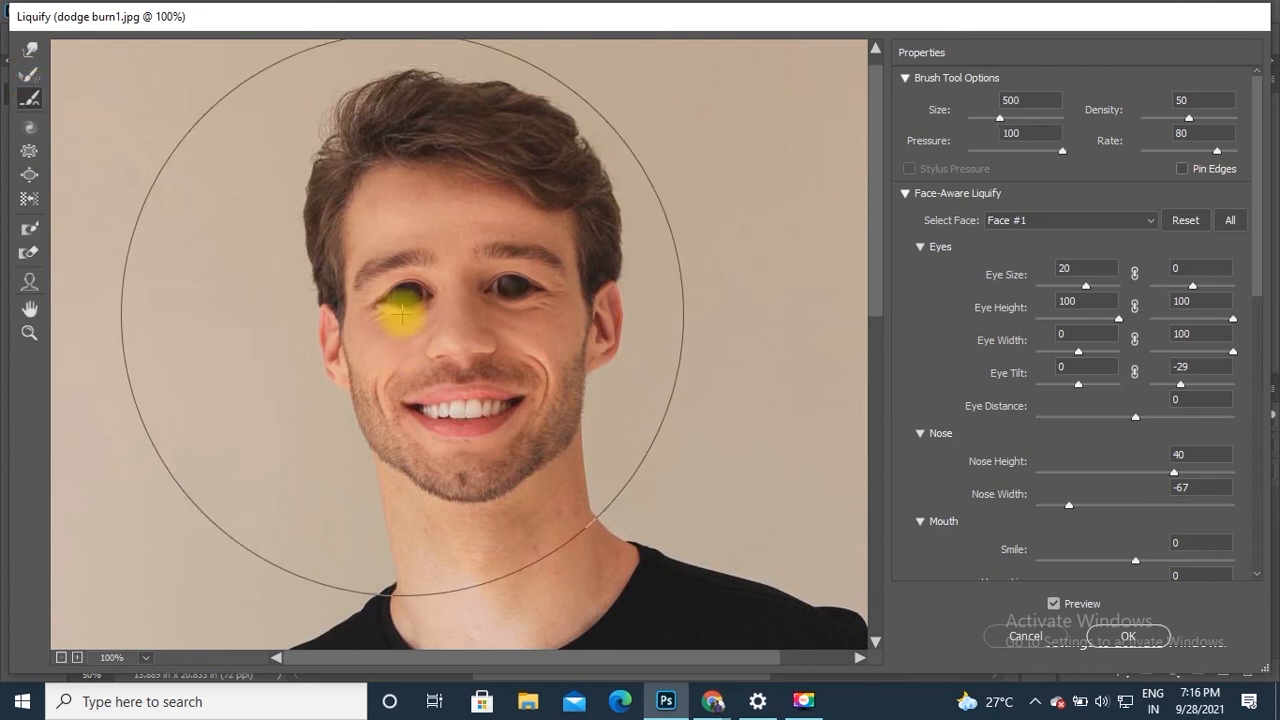
{"action": "key", "text": "bracketleft"}
{"action": "key", "text": "bracketleft"}
{"action": "key", "text": "bracketleft"}
{"action": "key", "text": "bracketleft"}
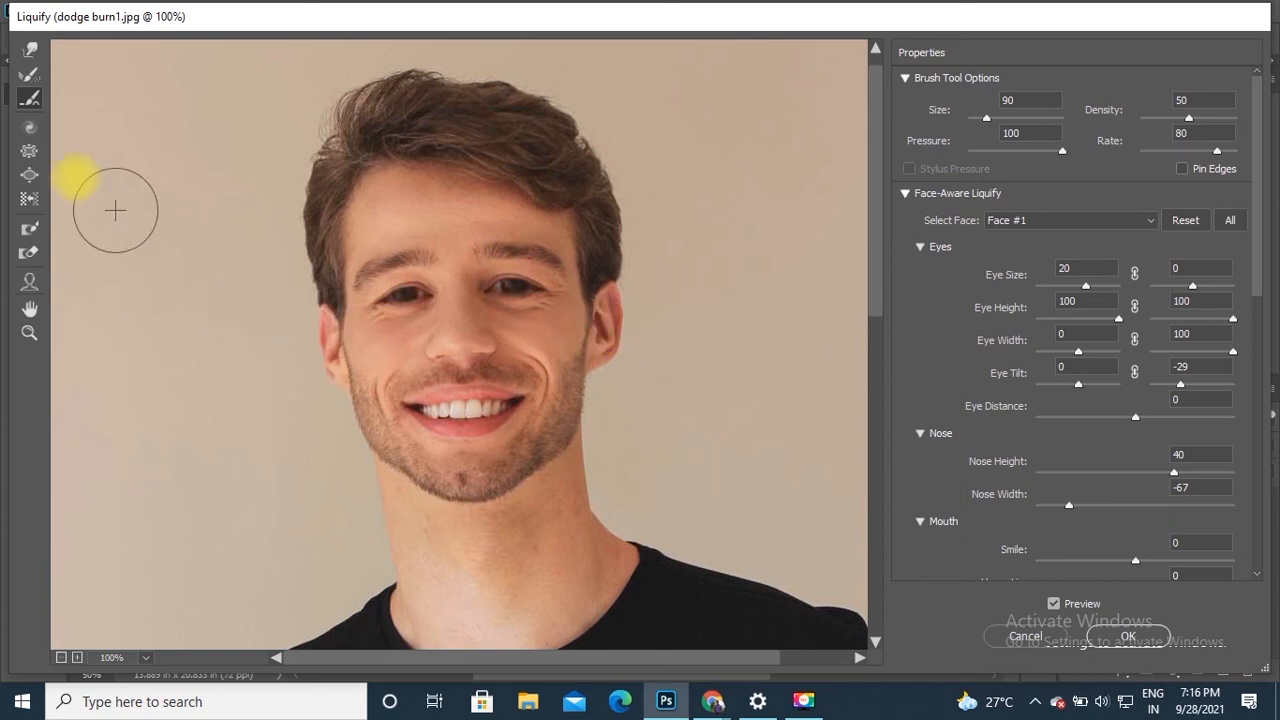
Nudge the edges of the man's ears and jaw with the Forward Warp tool at brush size 80
{"action": "left_click", "coordinate": [30, 54]}
{"action": "key", "text": "bracketleft"}
{"action": "key", "text": "bracketleft"}
{"action": "key", "text": "bracketleft"}
{"action": "key", "text": "bracketleft"}
{"action": "key", "text": "bracketleft"}
{"action": "key", "text": "bracketleft"}
{"action": "key", "text": "bracketleft"}
{"action": "key", "text": "bracketleft"}
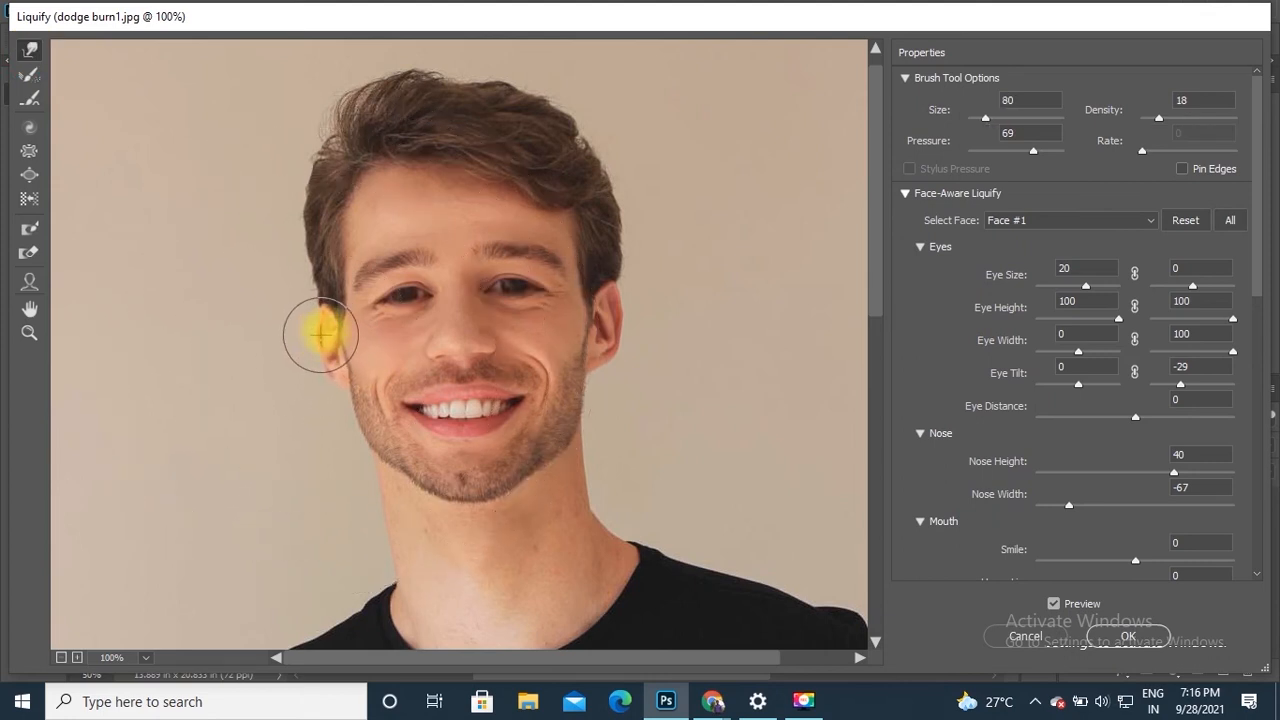
{"action": "mouse_move", "coordinate": [330, 318]}
{"action": "left_mouse_down"}
{"action": "mouse_move", "coordinate": [330, 365]}
{"action": "mouse_move", "coordinate": [352, 379]}
{"action": "mouse_move", "coordinate": [332, 386]}
{"action": "mouse_move", "coordinate": [366, 376]}
{"action": "left_mouse_up"}
{"action": "left_click_drag", "start_coordinate": [599, 350], "coordinate": [609, 347]}
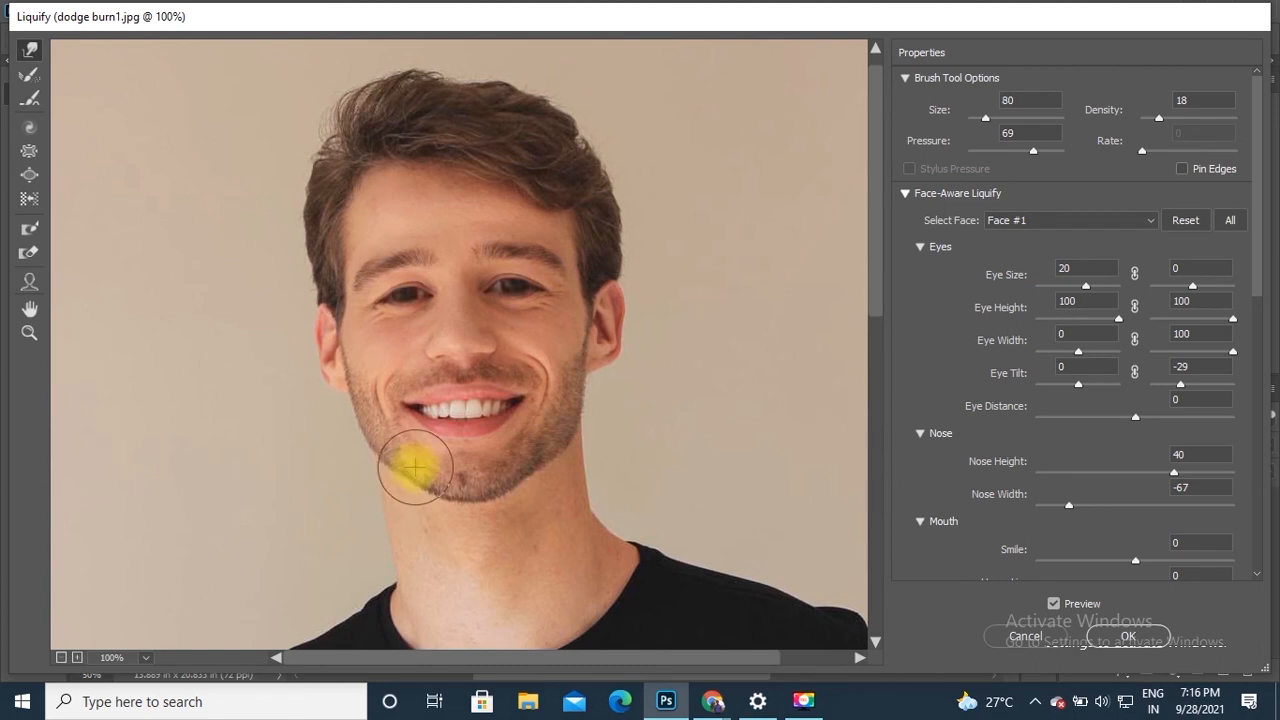
{"action": "left_click_drag", "start_coordinate": [534, 460], "coordinate": [537, 457]}
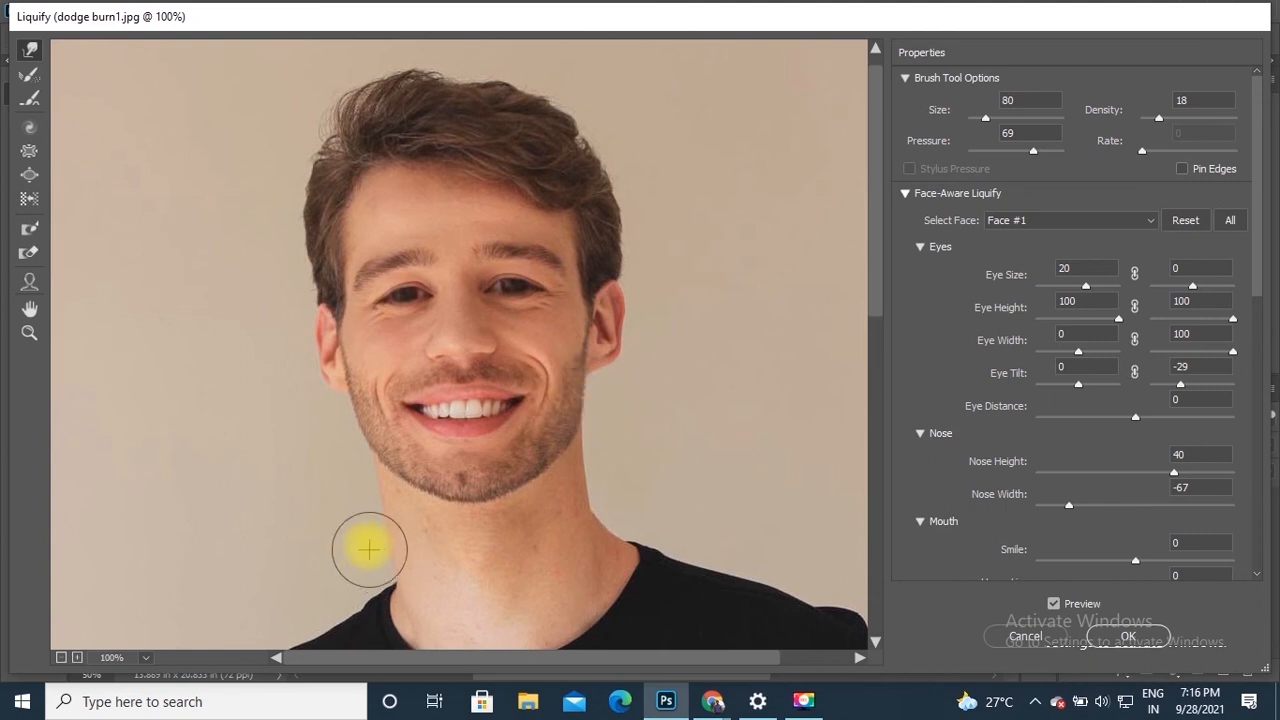
Push along the outer edge of the shirt sleeve on the image's left side with the Forward Warp tool at brush size 80
{"action": "key", "text": "space"}
{"action": "left_click_drag", "start_coordinate": [691, 440], "coordinate": [550, 150]}
{"action": "mouse_move", "coordinate": [643, 437]}
{"action": "left_mouse_down"}
{"action": "mouse_move", "coordinate": [589, 351]}
{"action": "mouse_move", "coordinate": [383, 229]}
{"action": "left_mouse_up"}
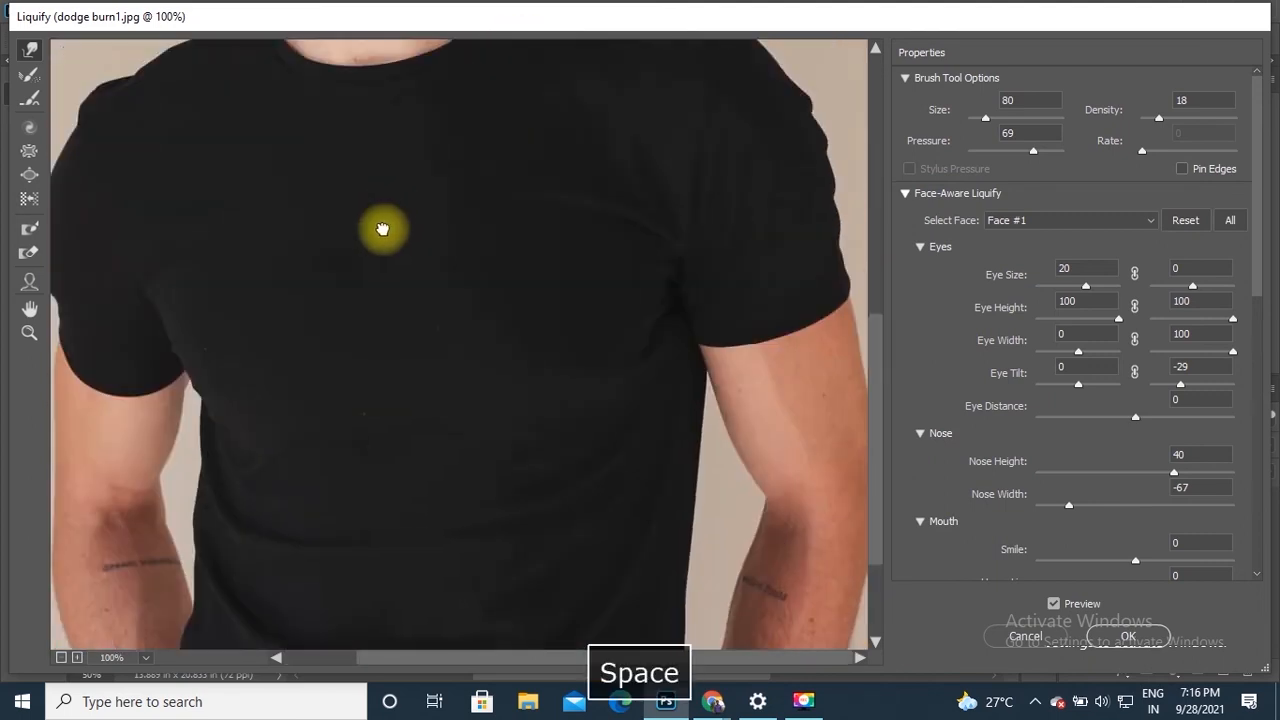
{"action": "key", "text": "space"}
{"action": "key", "text": "ctrl+minus"}
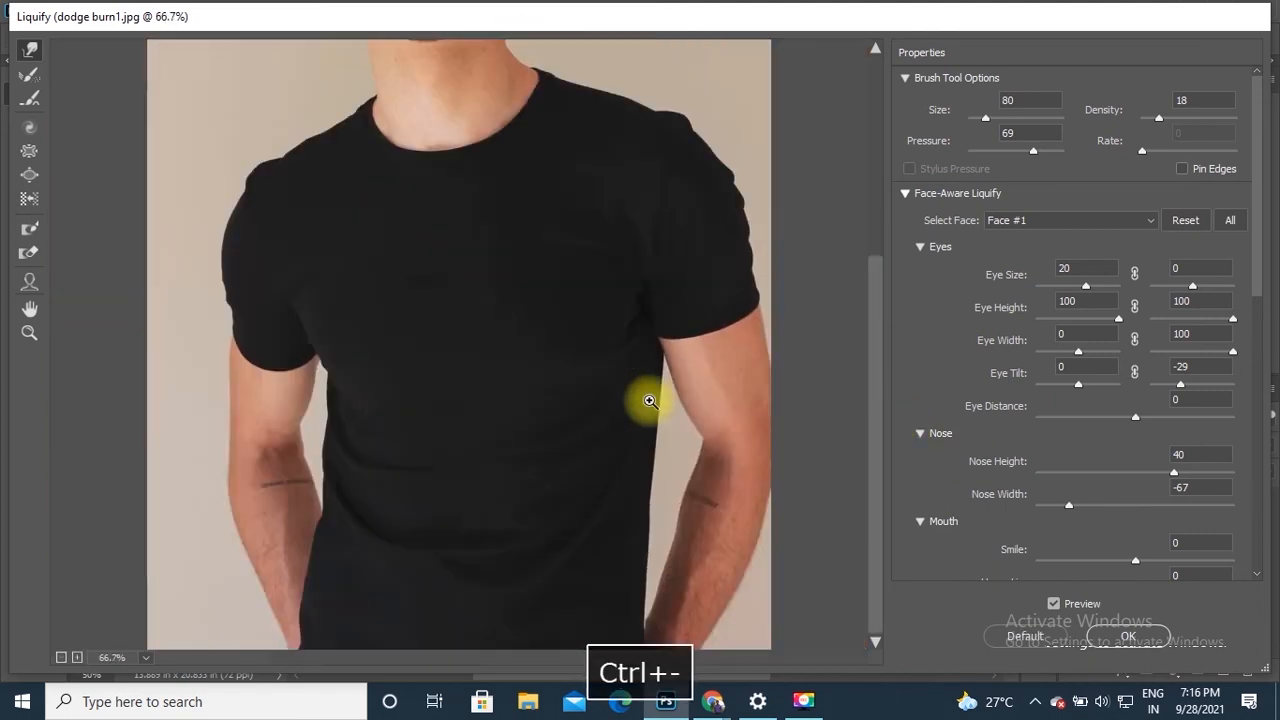
{"action": "left_click_drag", "start_coordinate": [226, 273], "coordinate": [246, 373]}
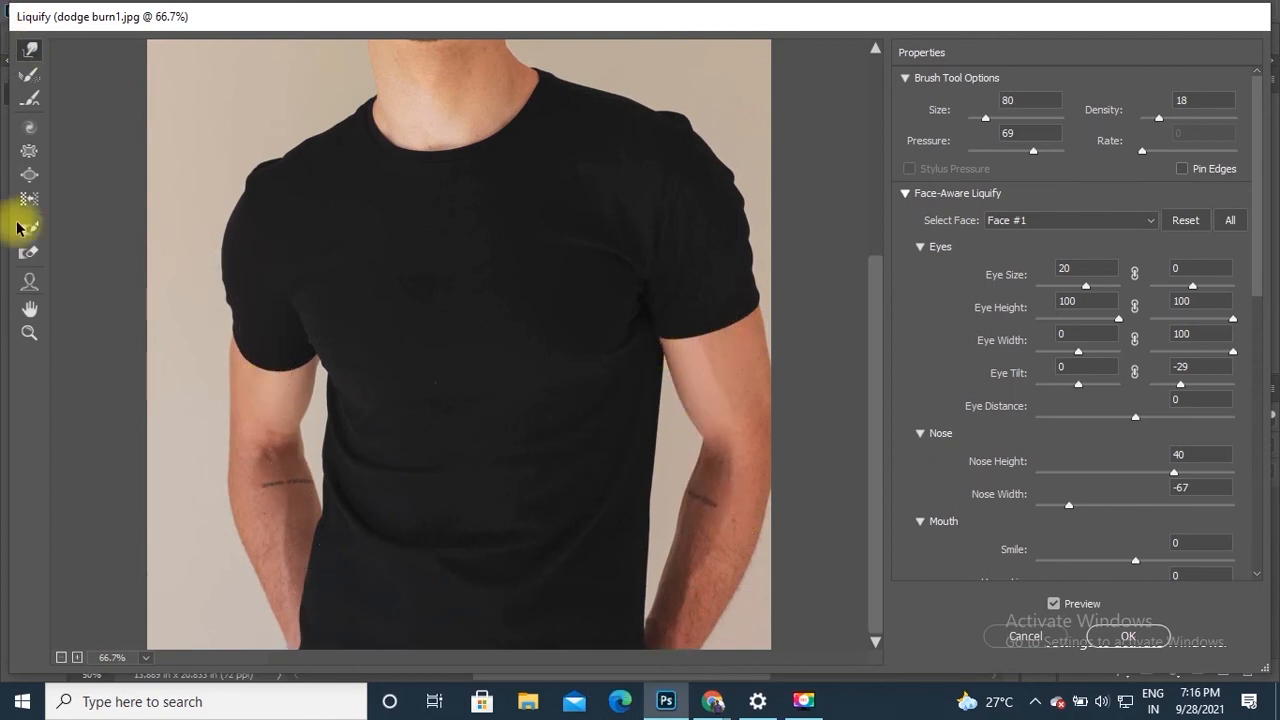
Enlarge the upper arm on the image's right side using the Bloat tool with a brush size of 200
{"action": "left_click", "coordinate": [31, 178]}
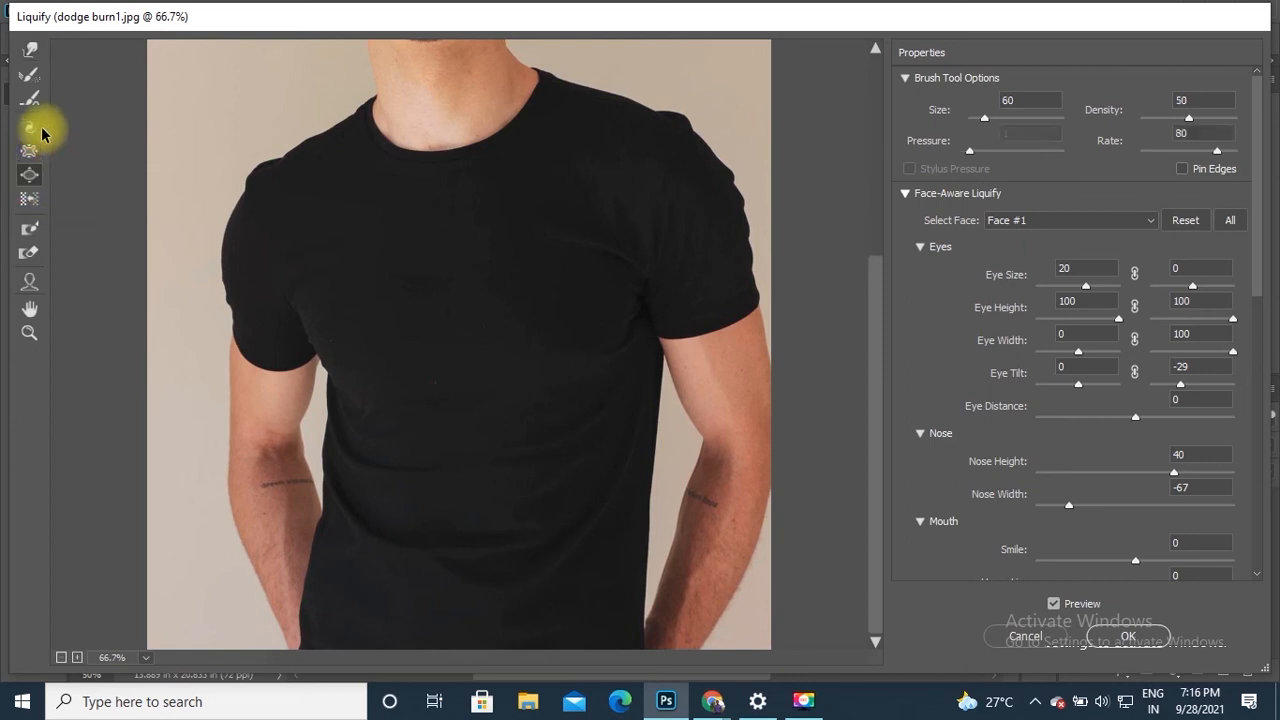
{"action": "key", "text": "ctrl+2"}
{"action": "left_click_drag", "start_coordinate": [6, 154], "coordinate": [64, 195]}
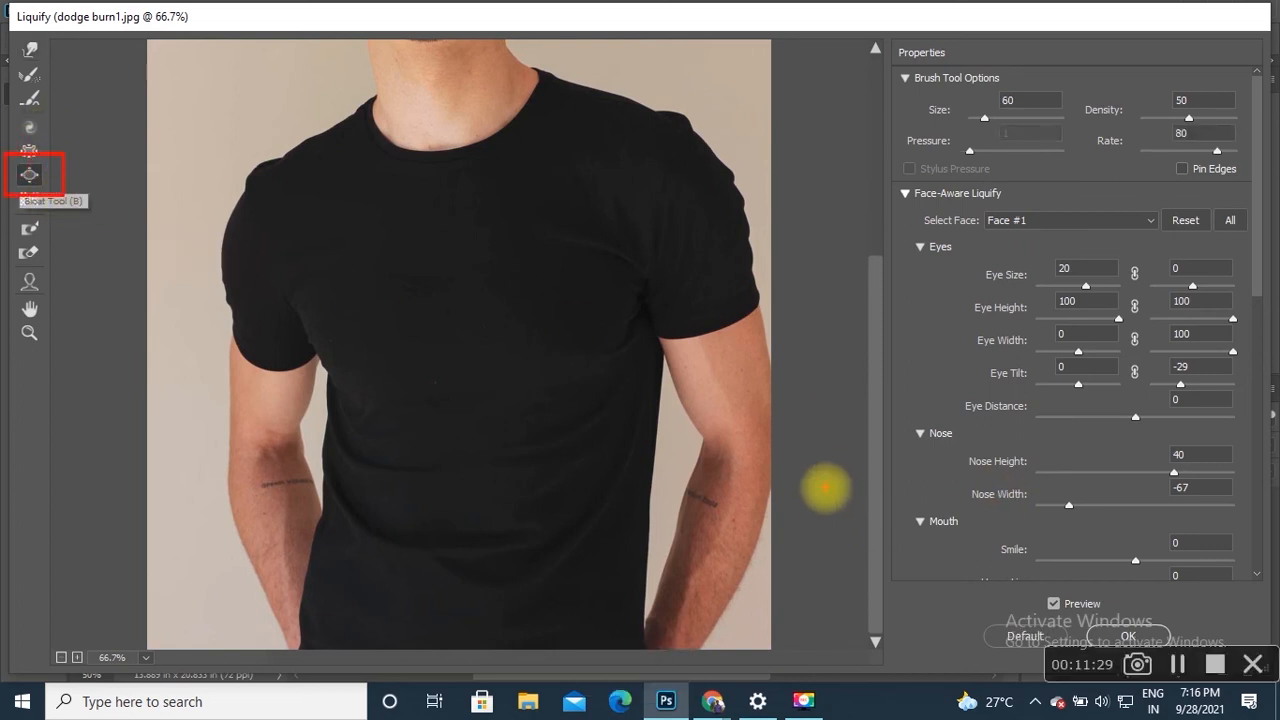
{"action": "key", "text": "Escape"}
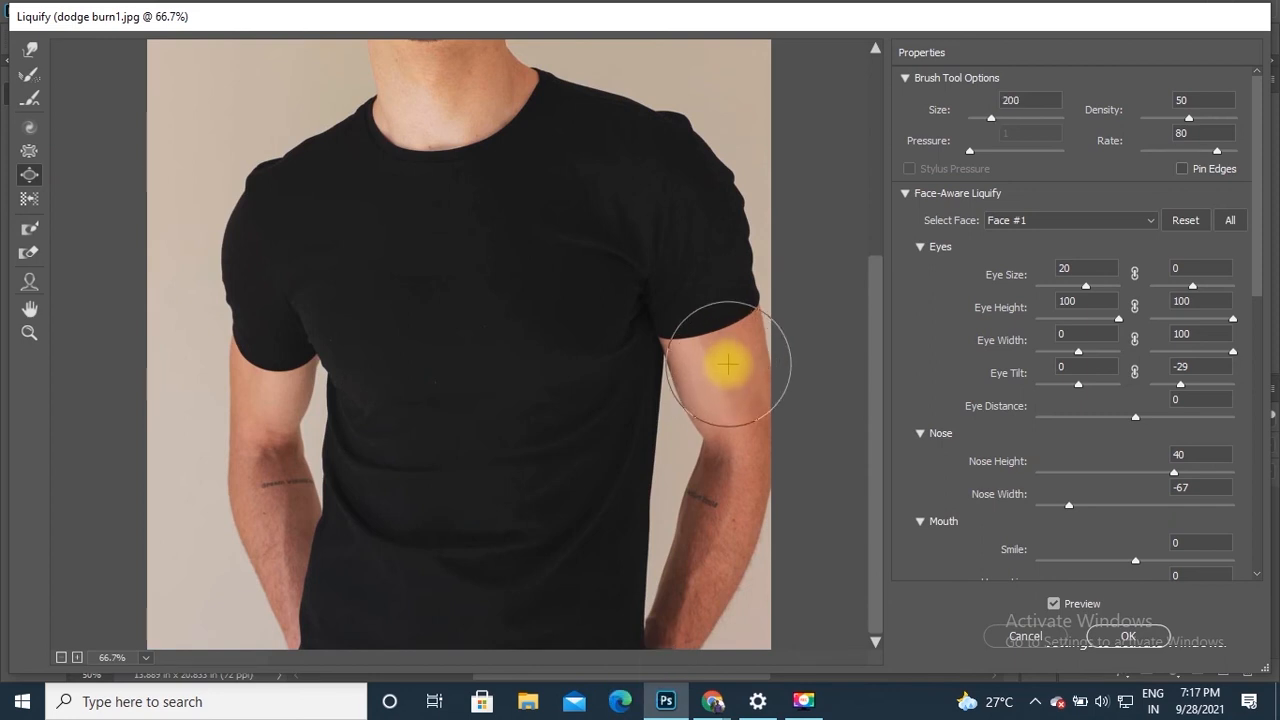
{"action": "left_click", "coordinate": [723, 364]}
{"action": "left_click", "coordinate": [712, 371]}
{"action": "left_click", "coordinate": [714, 354]}
{"action": "left_click", "coordinate": [726, 357]}
{"action": "left_click", "coordinate": [724, 360]}
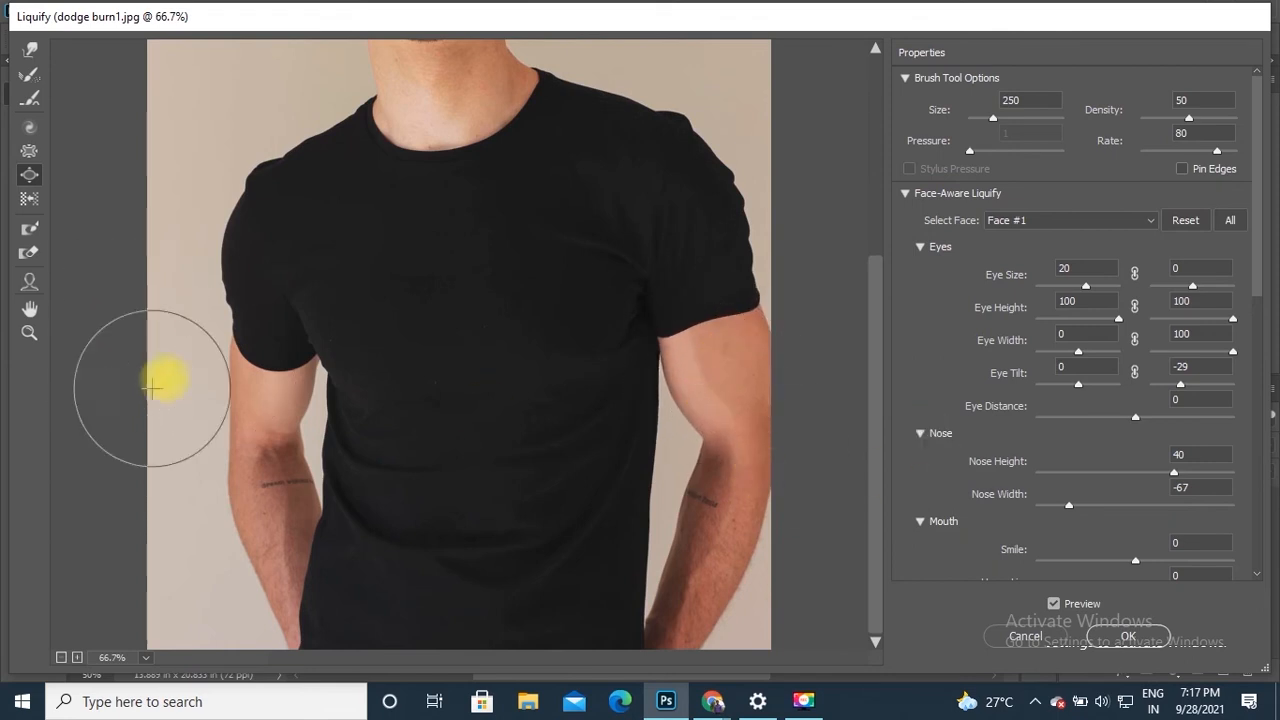
Bloat the upper arm on the image's left side with brush size 250
{"action": "left_click", "coordinate": [257, 382]}
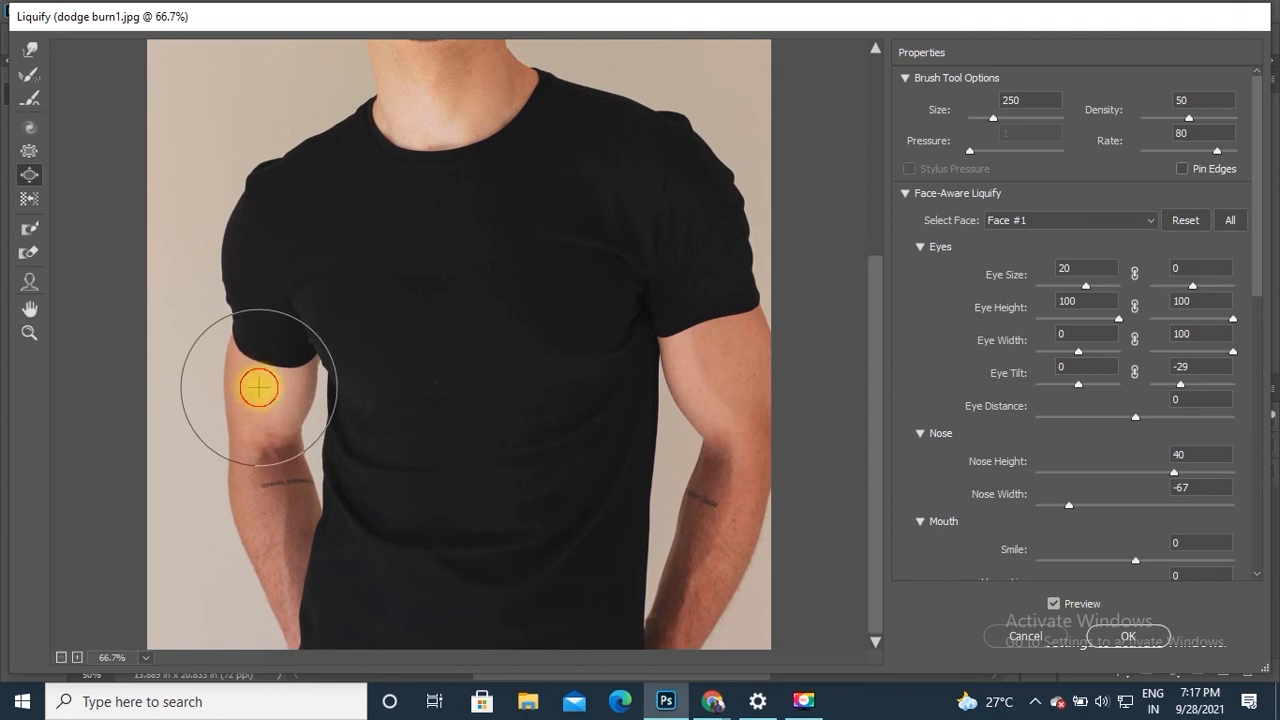
{"action": "left_click", "coordinate": [257, 357]}
{"action": "left_click", "coordinate": [266, 360]}
{"action": "left_click", "coordinate": [267, 400]}
{"action": "key", "text": "space"}
{"action": "left_click_drag", "start_coordinate": [489, 409], "coordinate": [478, 193]}
{"action": "left_click_drag", "start_coordinate": [473, 434], "coordinate": [470, 428]}
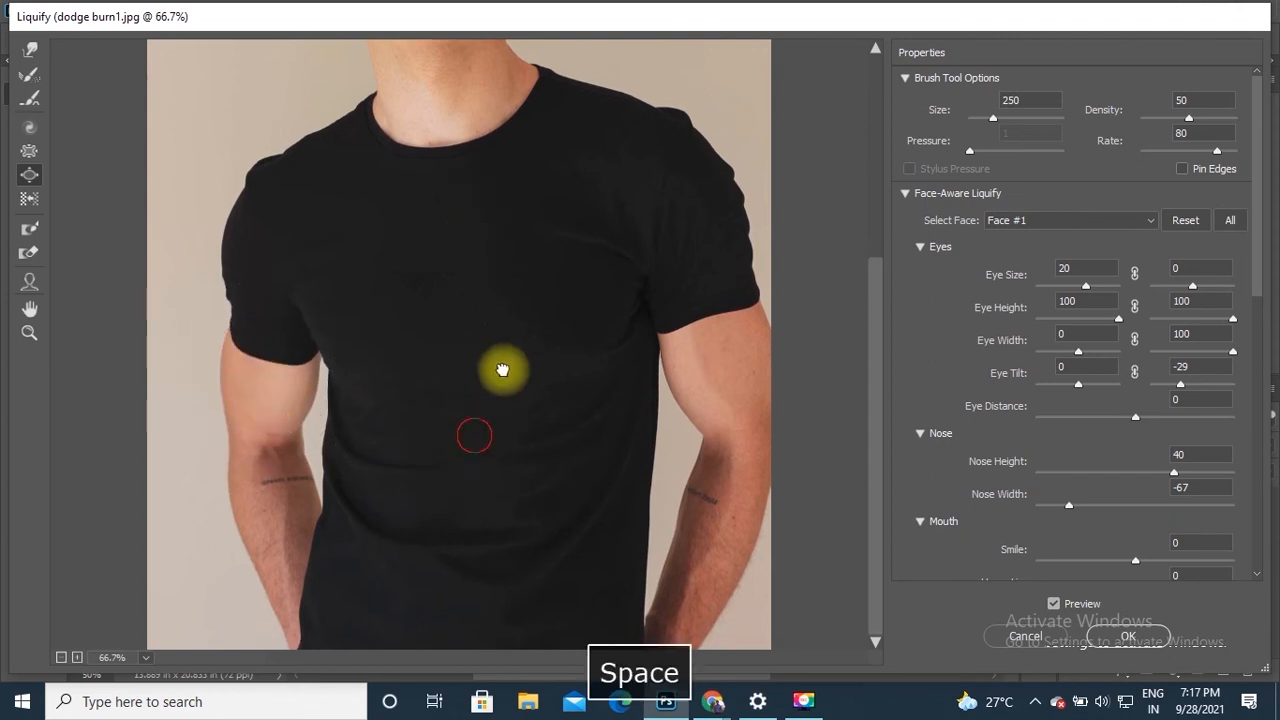
Select the Reconstruct tool with a brush size of 125 and commit the Liquify changes to the man's portrait
{"action": "left_click_drag", "start_coordinate": [500, 251], "coordinate": [481, 540]}
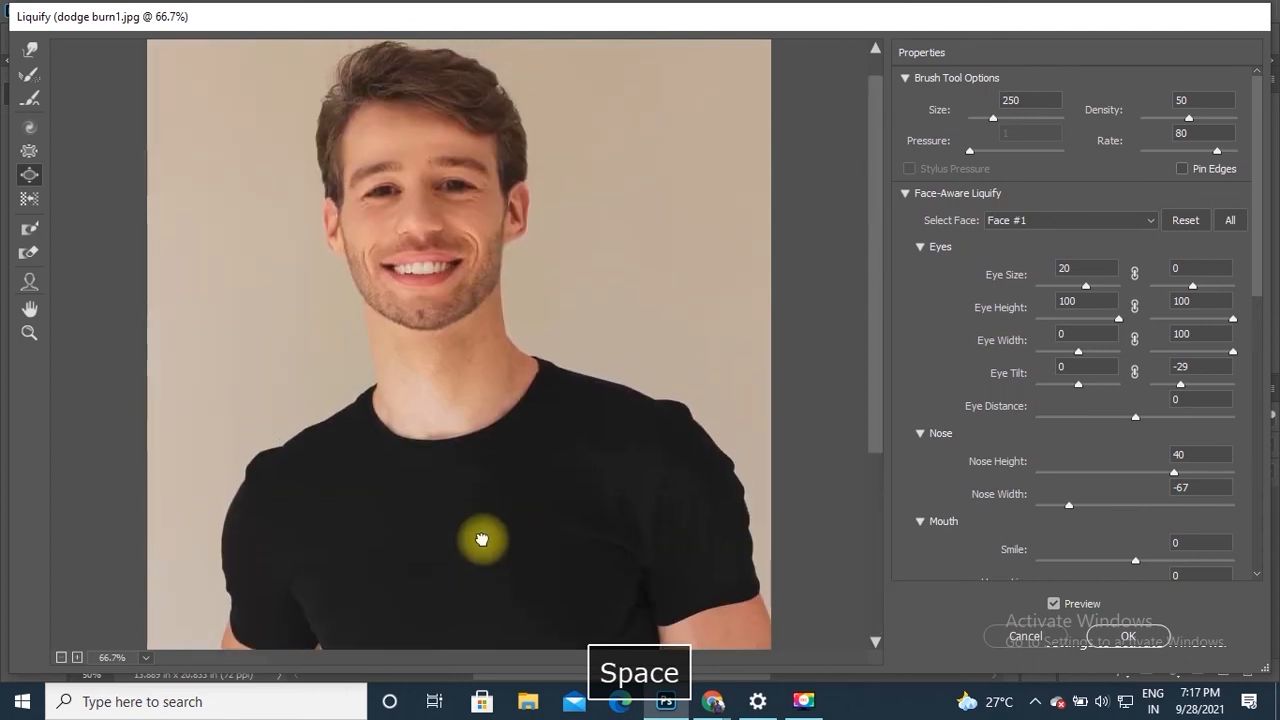
{"action": "left_click", "coordinate": [29, 75]}
{"action": "key", "text": "bracketleft"}
{"action": "key", "text": "bracketleft"}
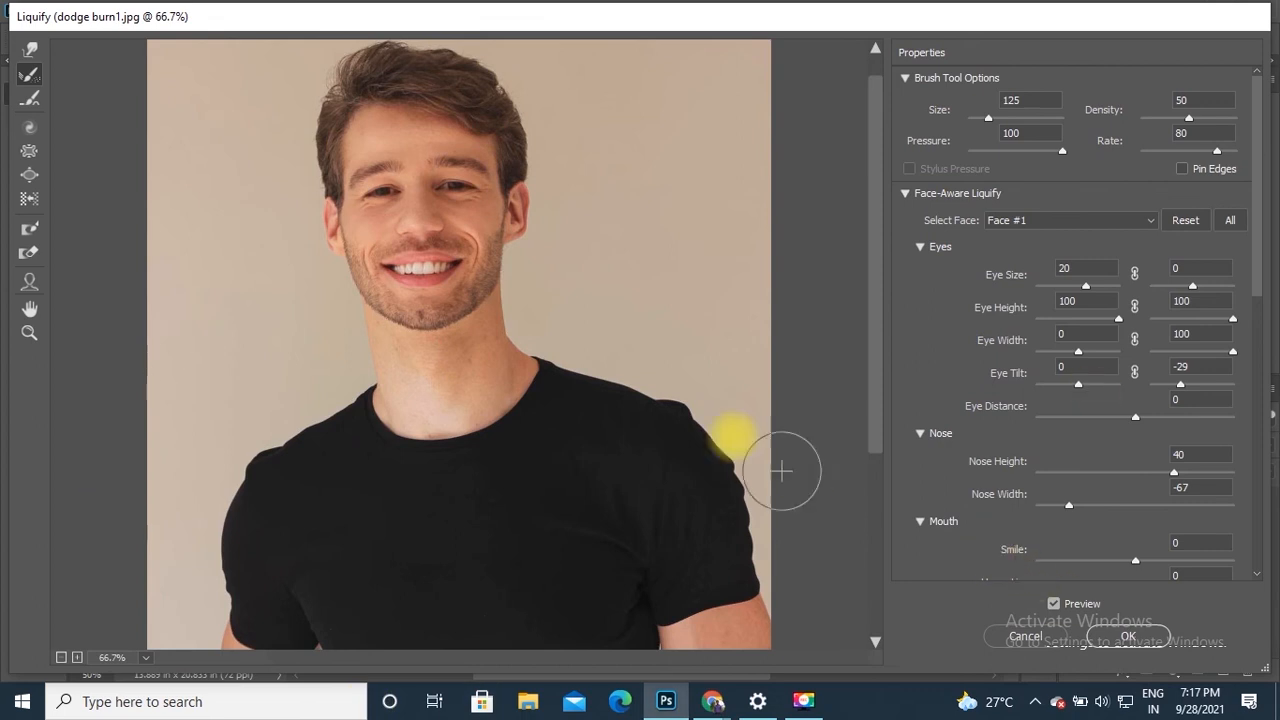
{"action": "left_click_drag", "start_coordinate": [782, 470], "coordinate": [691, 163]}
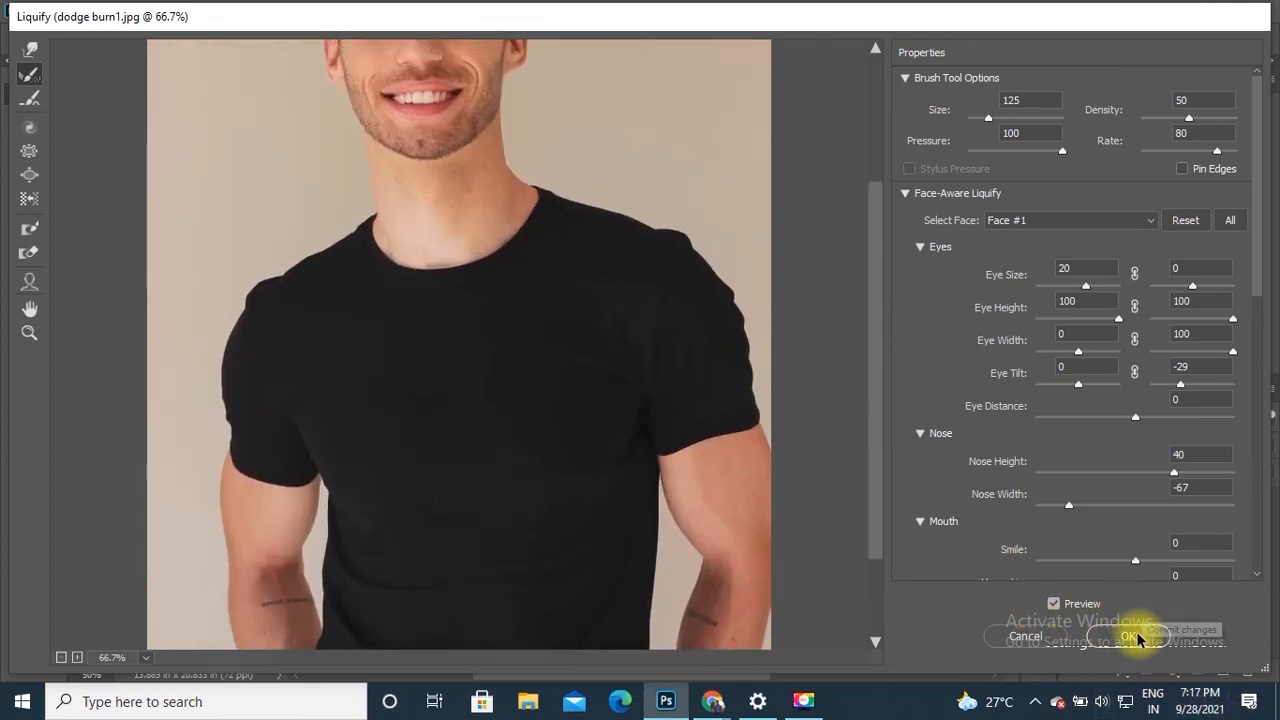
{"action": "left_click", "coordinate": [1130, 634]}
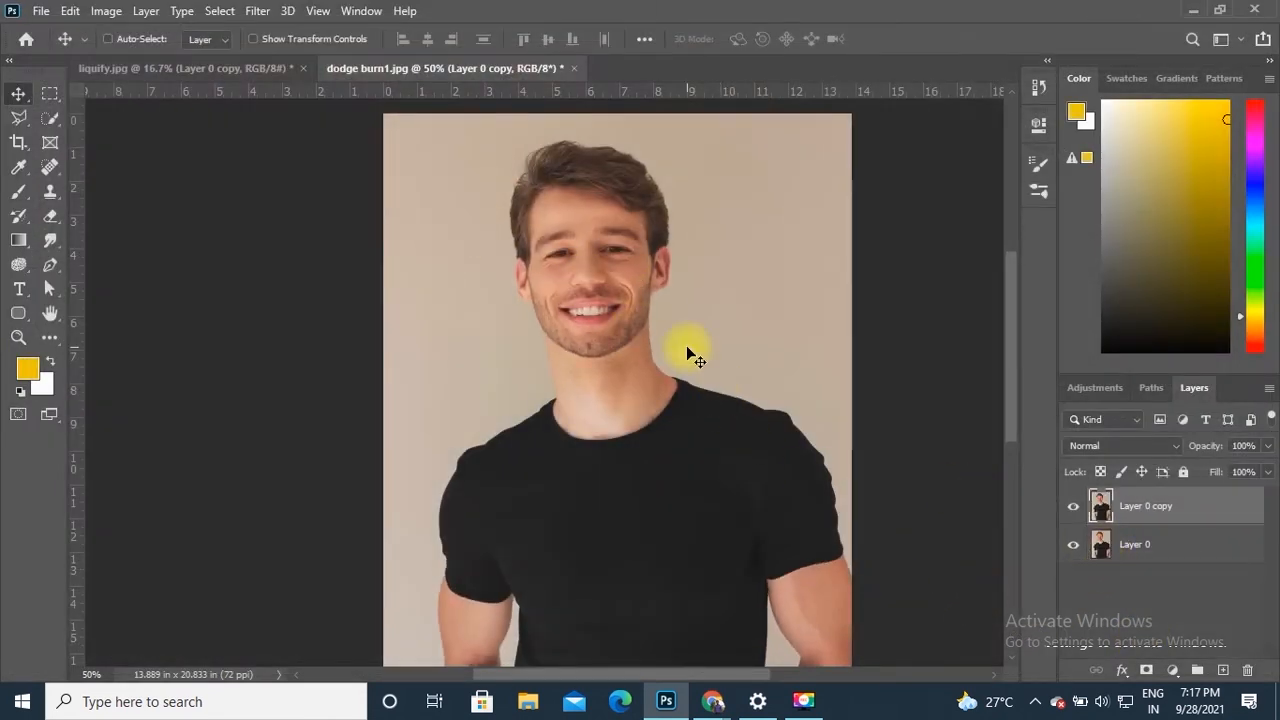
Compare the man's face before and after by toggling the visibility of Layer 0 copy at 66.67% zoom
{"action": "key", "text": "ctrl+equal"}
{"action": "key", "text": "space"}
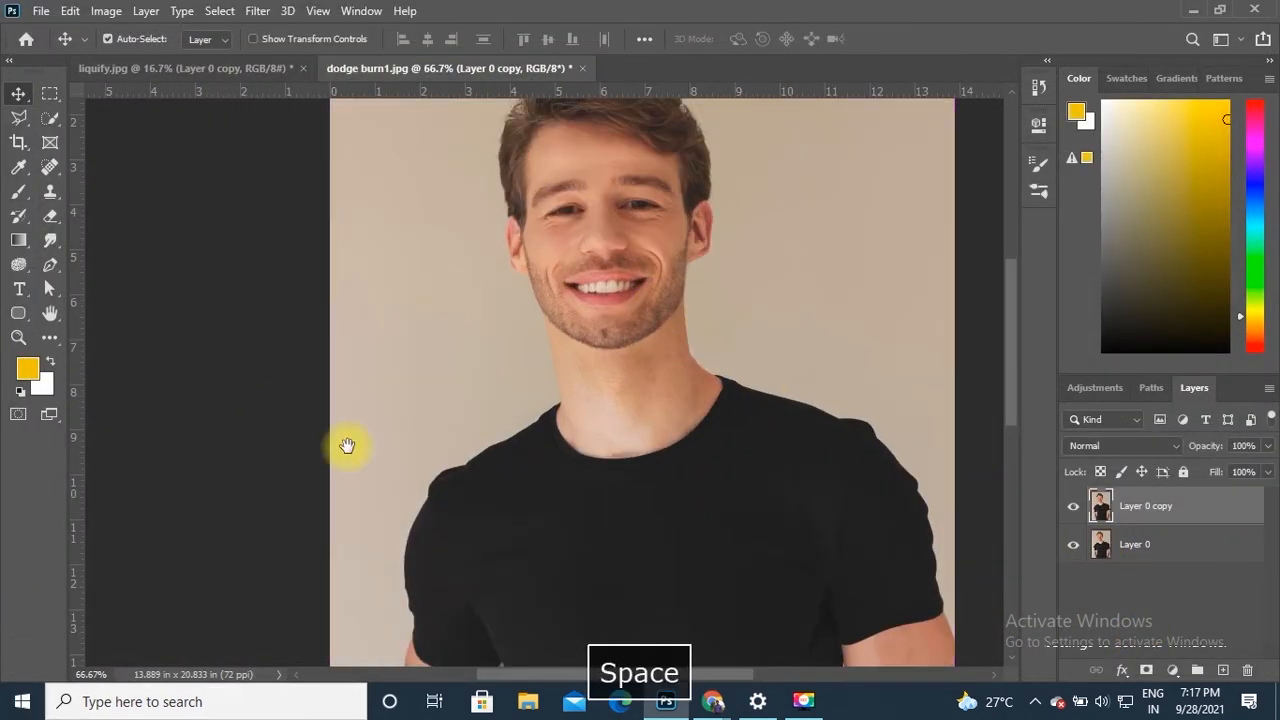
{"action": "left_click_drag", "start_coordinate": [761, 238], "coordinate": [760, 330]}
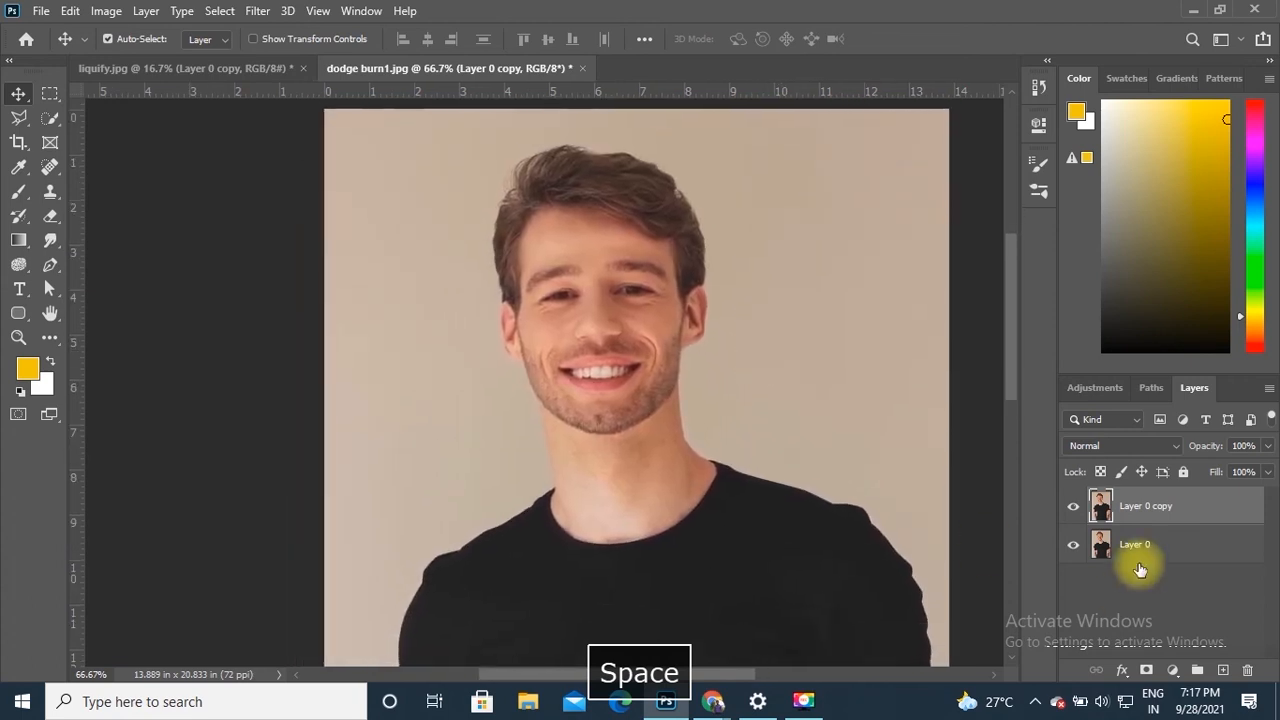
{"action": "left_click", "coordinate": [1075, 508]}
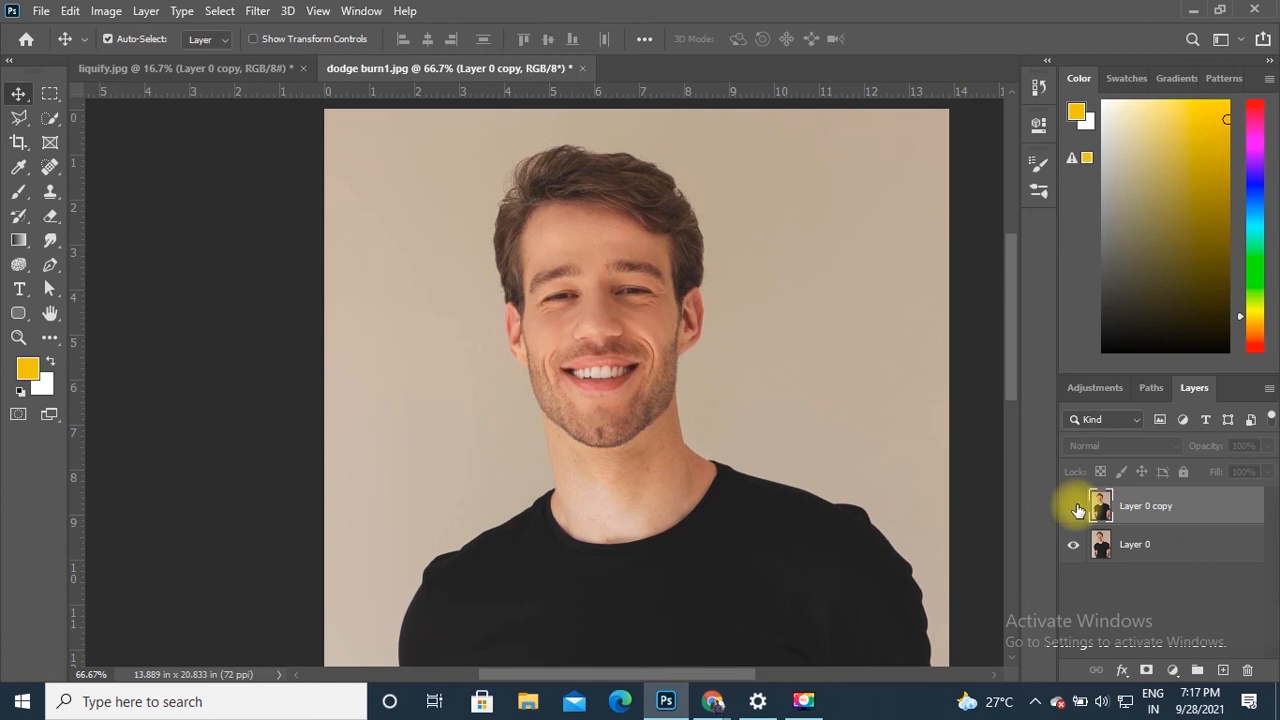
{"action": "left_click", "coordinate": [1075, 509]}
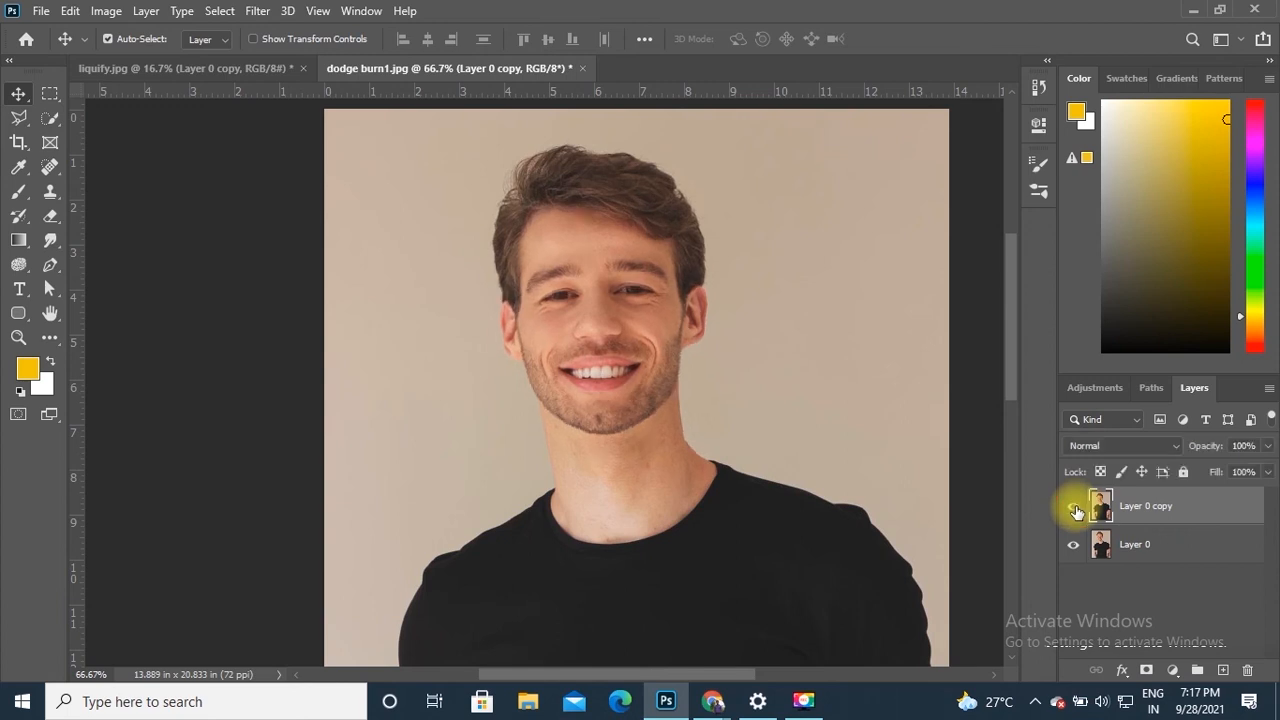
{"action": "left_click", "coordinate": [1075, 509]}
{"action": "left_click", "coordinate": [1075, 510]}
{"action": "left_click", "coordinate": [1075, 510]}
{"action": "left_click", "coordinate": [1075, 510]}
Compare the man's whole figure with the original by toggling Layer 0 copy at 33.33% zoom
{"action": "key", "text": "space"}
{"action": "left_click_drag", "start_coordinate": [760, 414], "coordinate": [770, 150]}
{"action": "key", "text": "ctrl+minus"}
{"action": "key", "text": "ctrl+minus"}
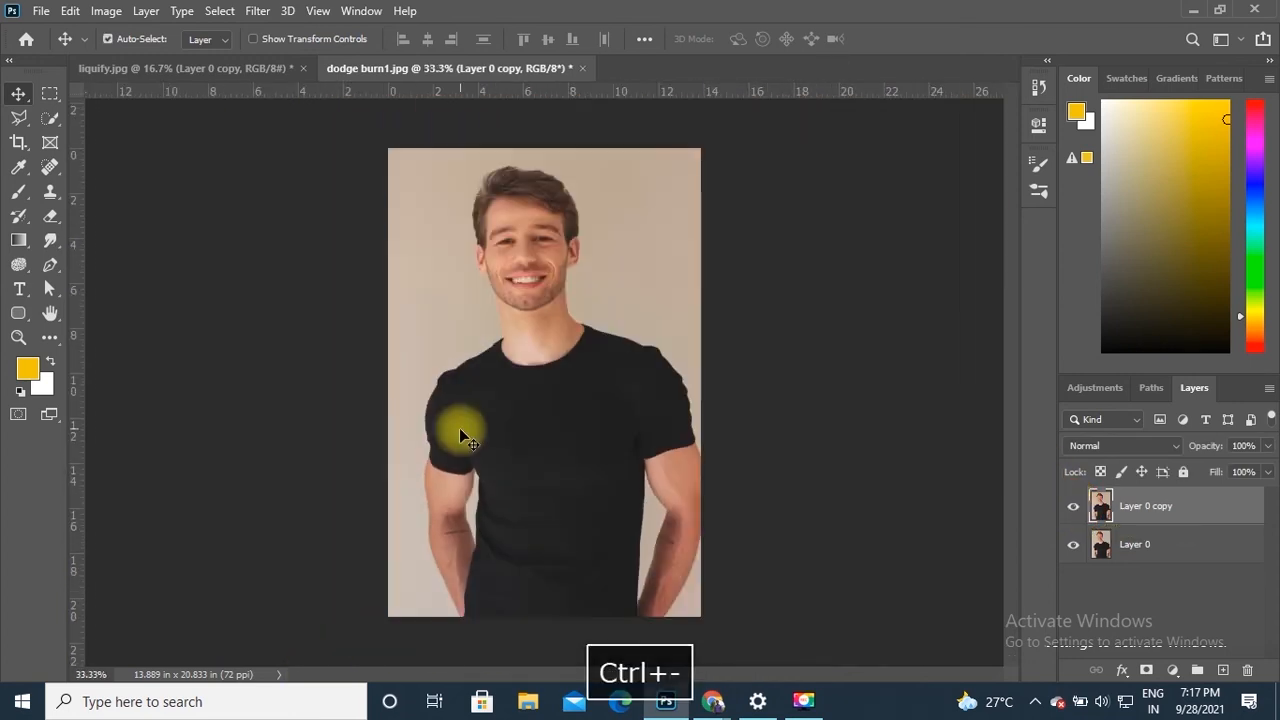
{"action": "left_click", "coordinate": [1074, 507]}
{"action": "left_click", "coordinate": [1074, 507]}
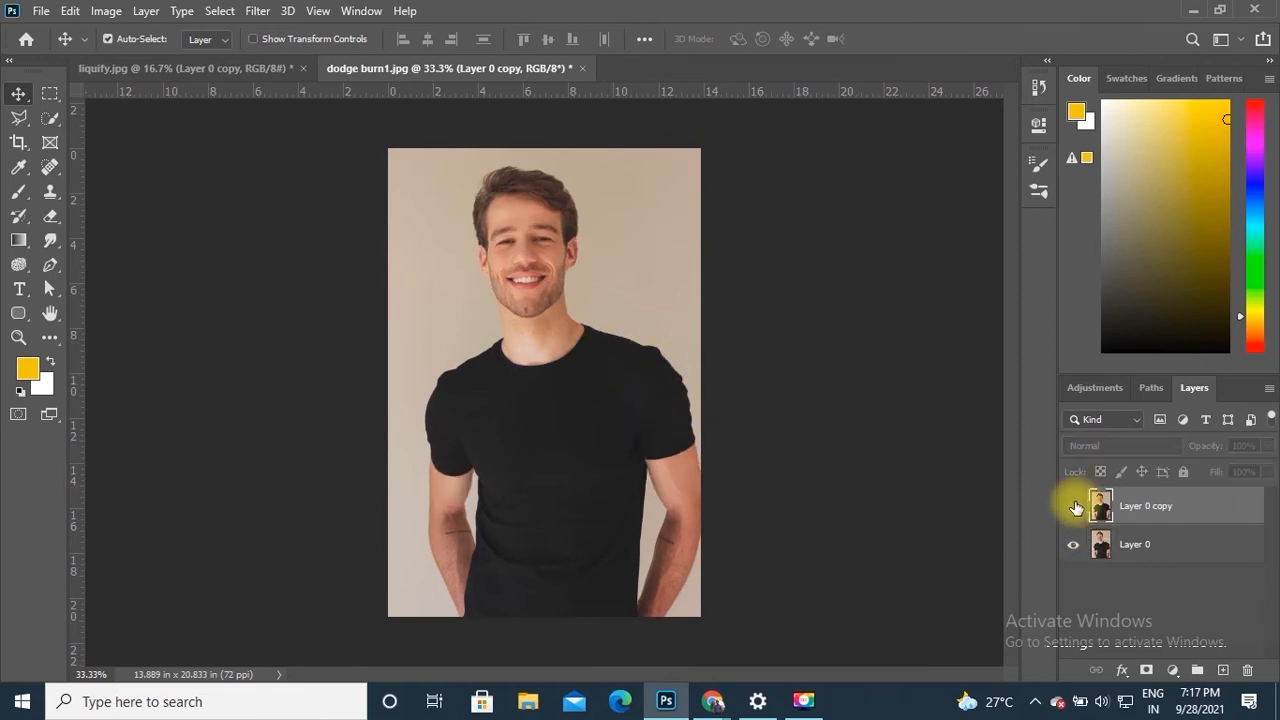
Open the hair image from the images subfolder within the Photoshop folder on New Volume (E:)
{"action": "left_click", "coordinate": [47, 12]}
{"action": "left_click", "coordinate": [60, 47]}
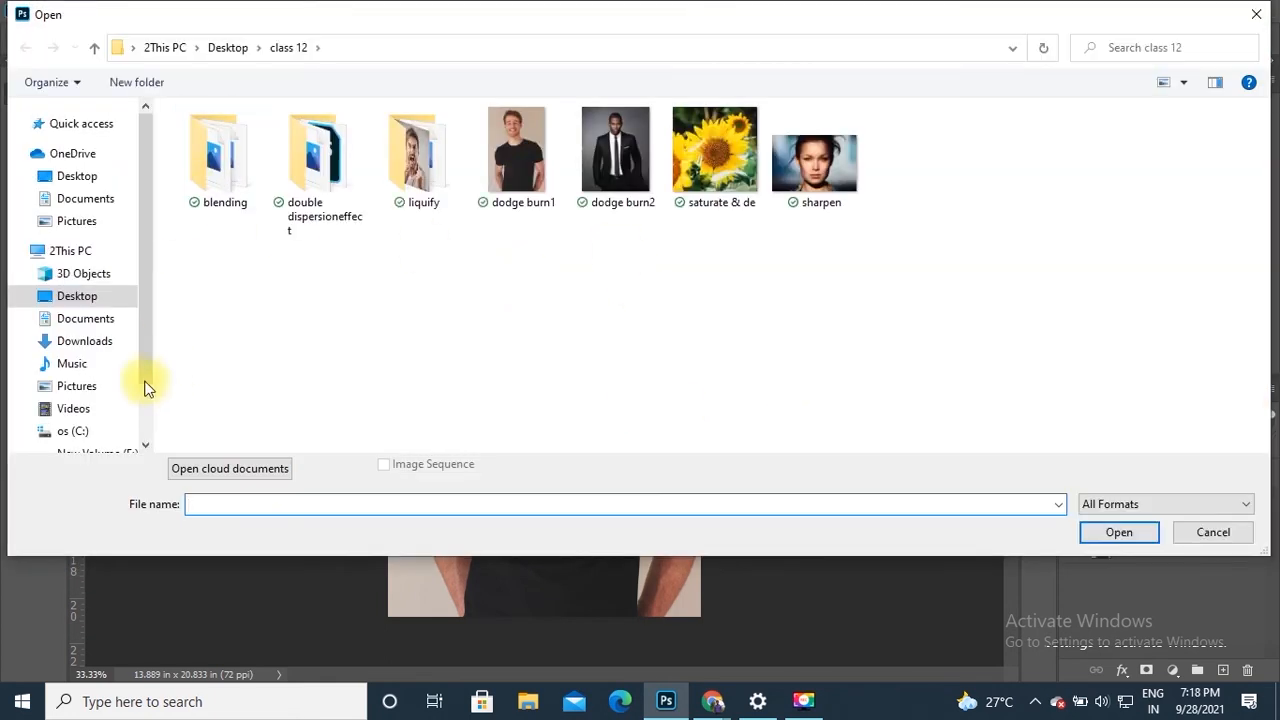
{"action": "left_click_drag", "start_coordinate": [143, 274], "coordinate": [130, 401]}
{"action": "left_click", "coordinate": [104, 361]}
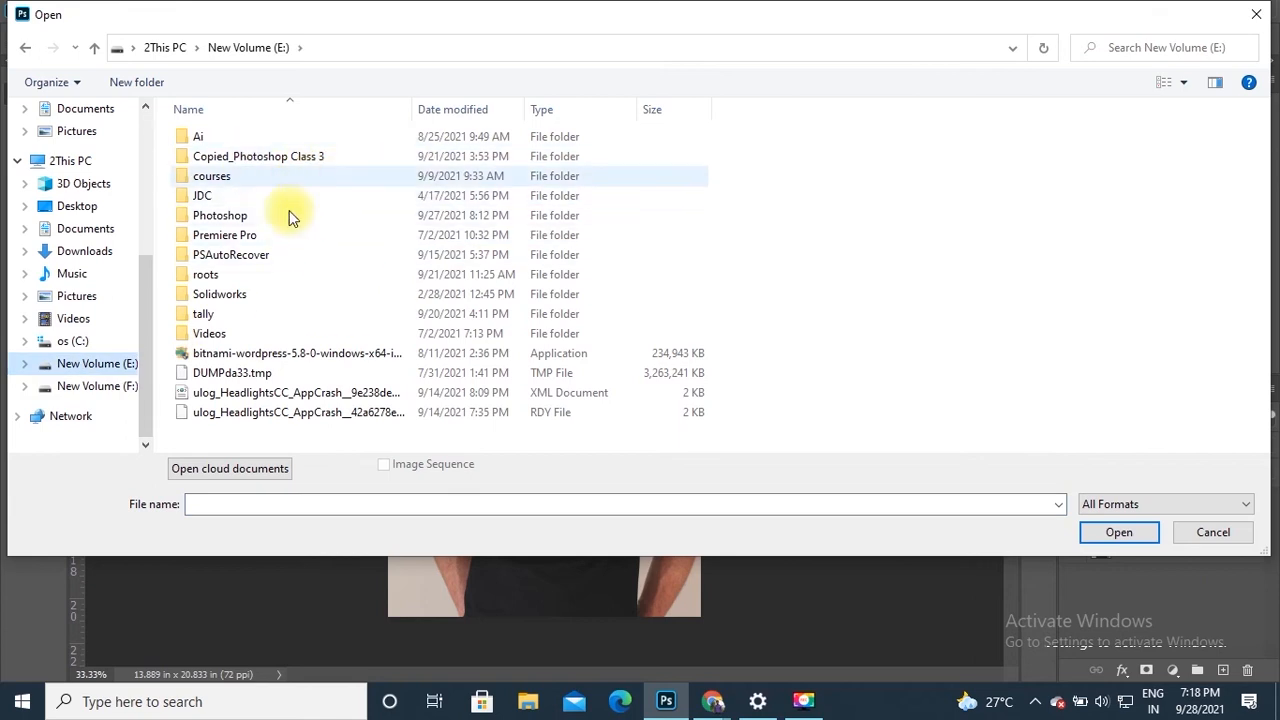
{"action": "double_click", "coordinate": [262, 216]}
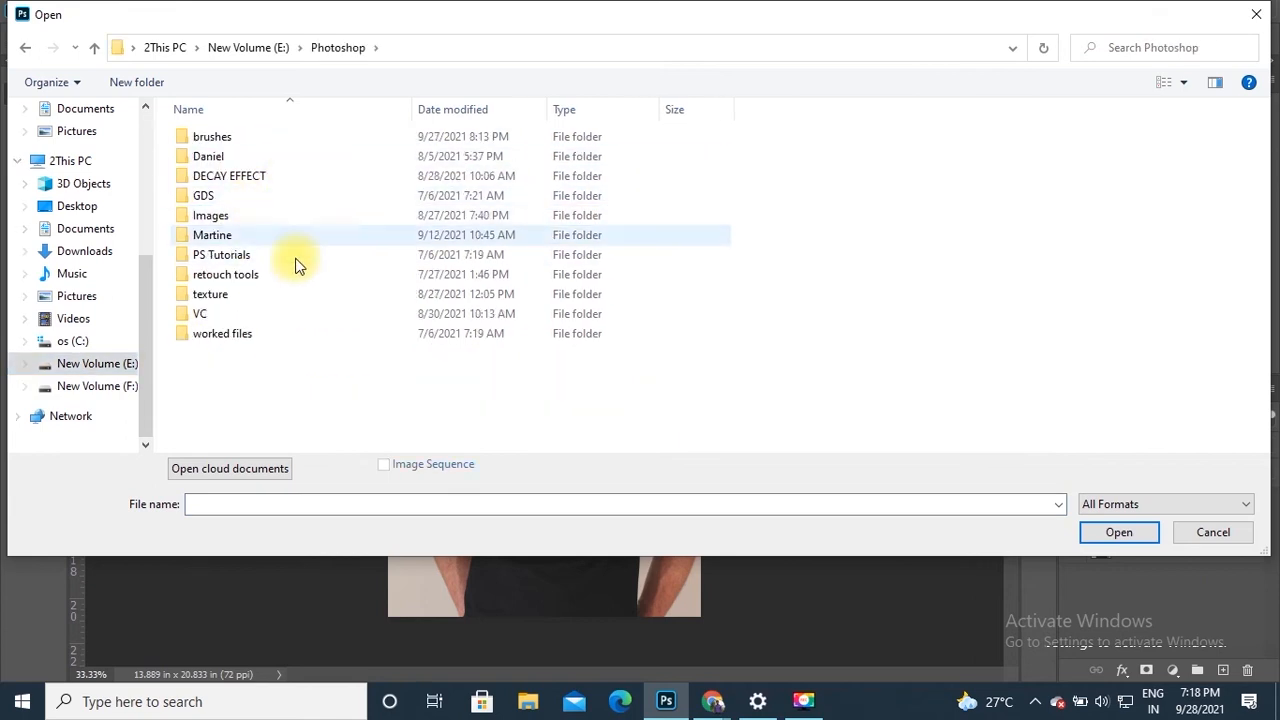
{"action": "double_click", "coordinate": [247, 236]}
{"action": "double_click", "coordinate": [230, 158]}
{"action": "left_click", "coordinate": [420, 160]}
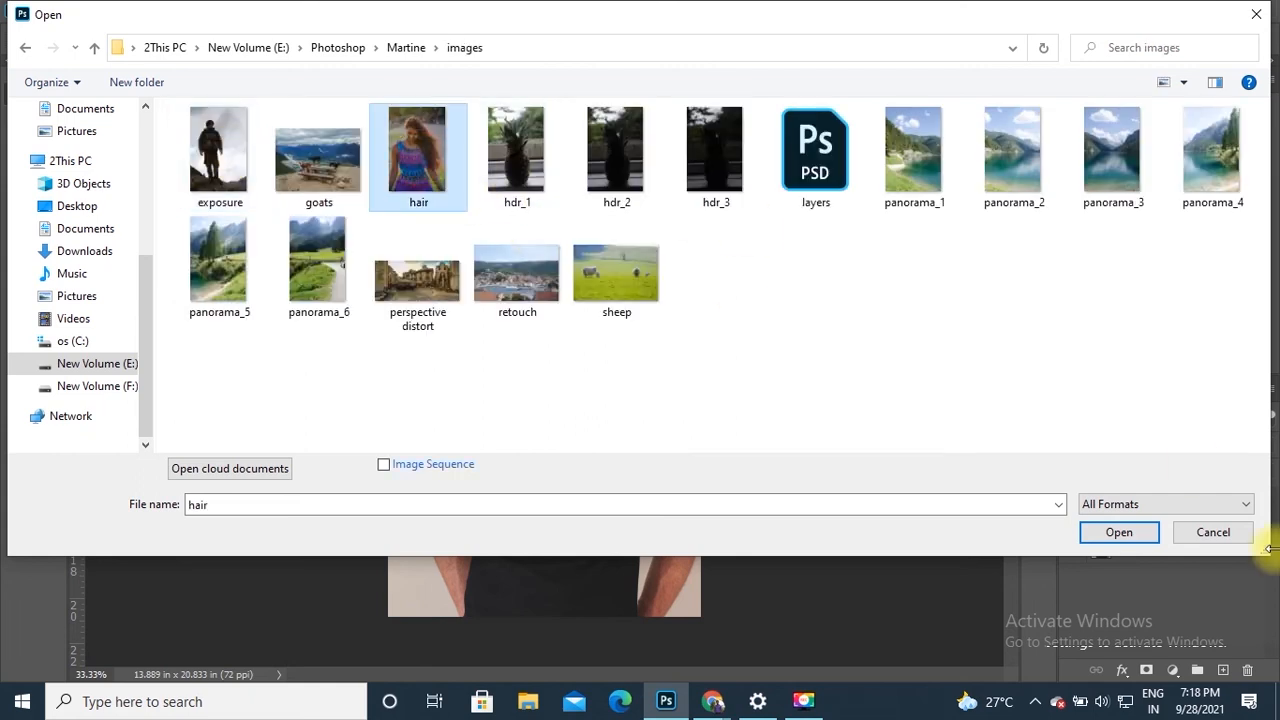
{"action": "left_click", "coordinate": [1119, 534]}
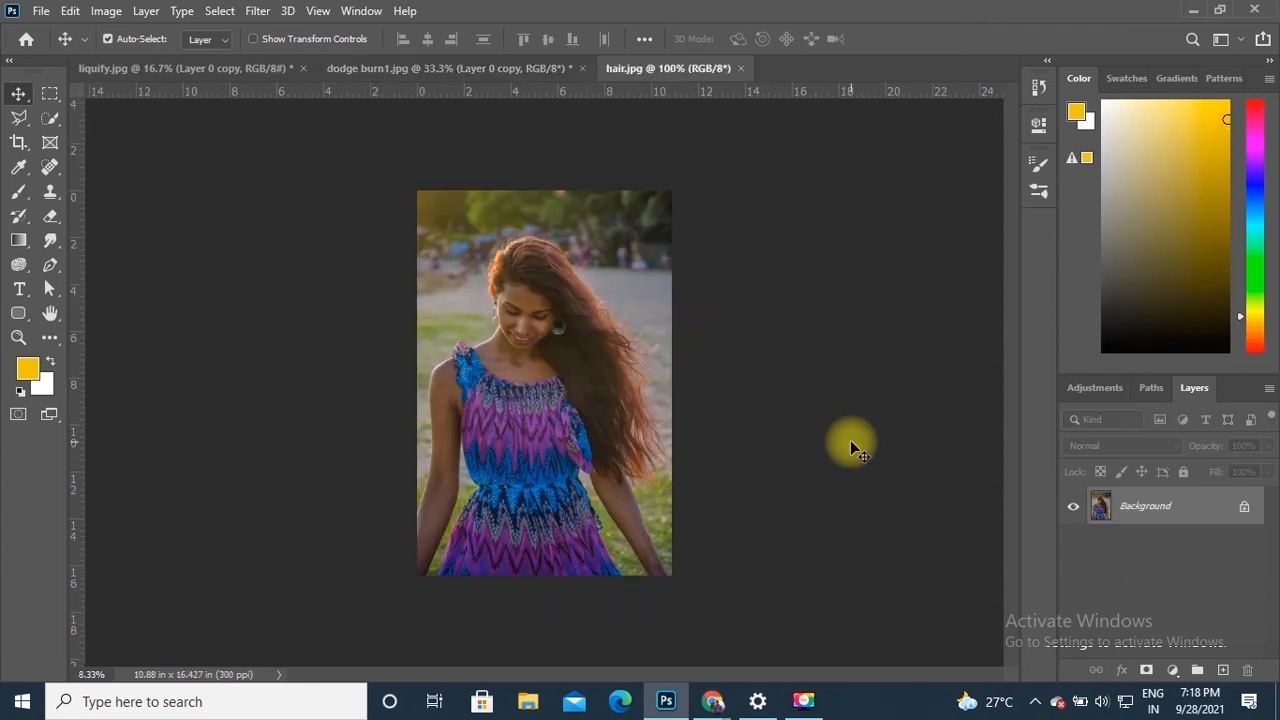
Examine the woman's face and long hair in the photo at up to 25% zoom
{"action": "key", "text": "ctrl+equal"}
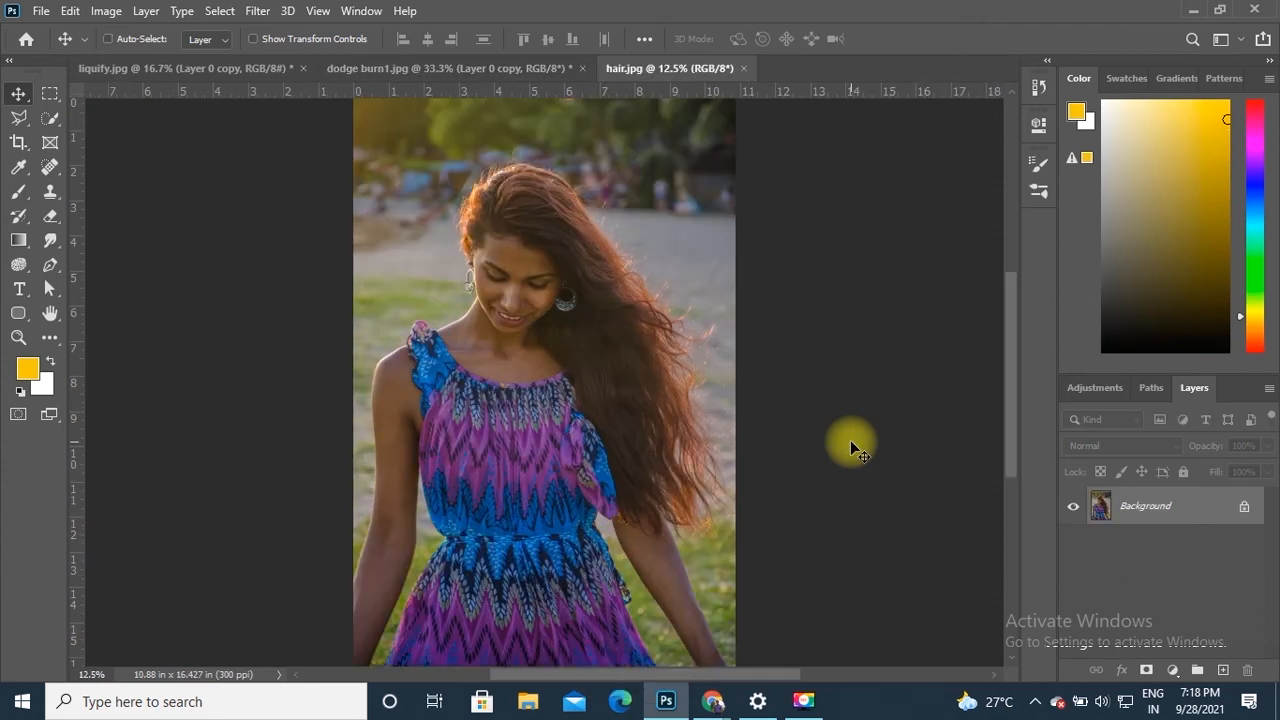
{"action": "key", "text": "ctrl+equal"}
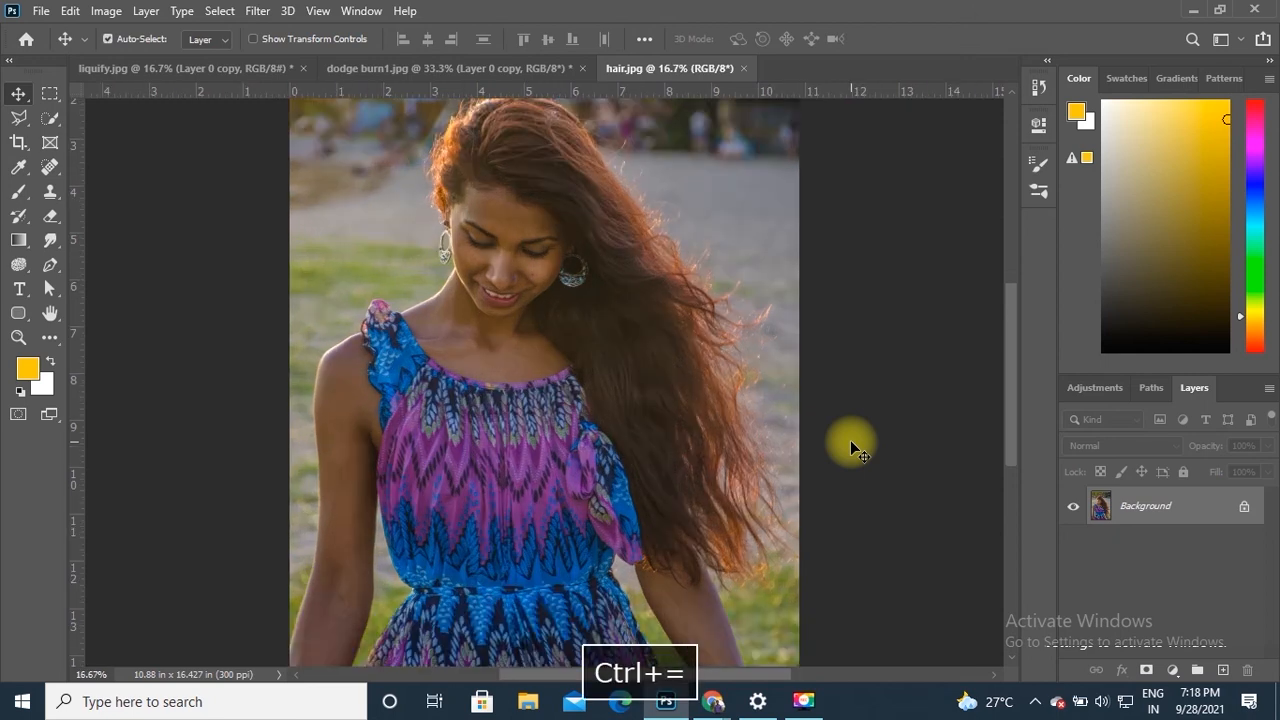
{"action": "key", "text": "space"}
{"action": "left_click_drag", "start_coordinate": [646, 409], "coordinate": [625, 452]}
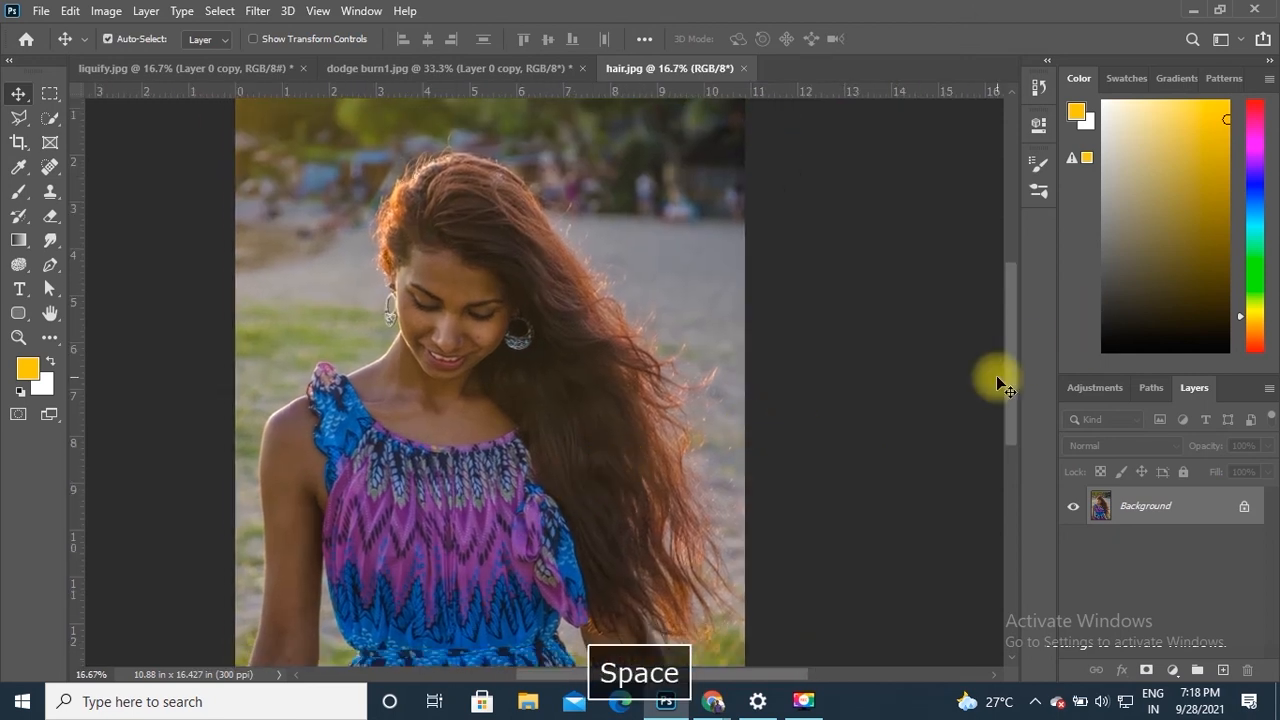
{"action": "key", "text": "ctrl+equal"}
{"action": "key", "text": "space"}
{"action": "left_click_drag", "start_coordinate": [814, 406], "coordinate": [883, 467]}
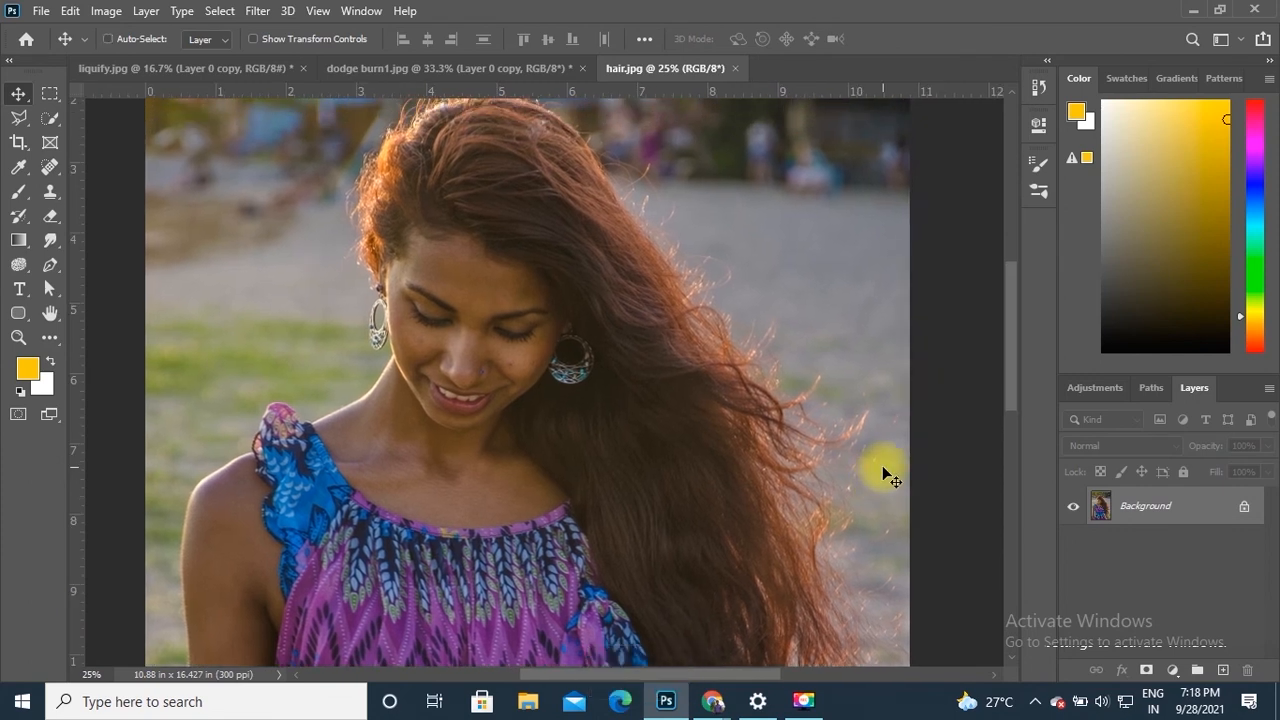
{"action": "key", "text": "ctrl+minus"}
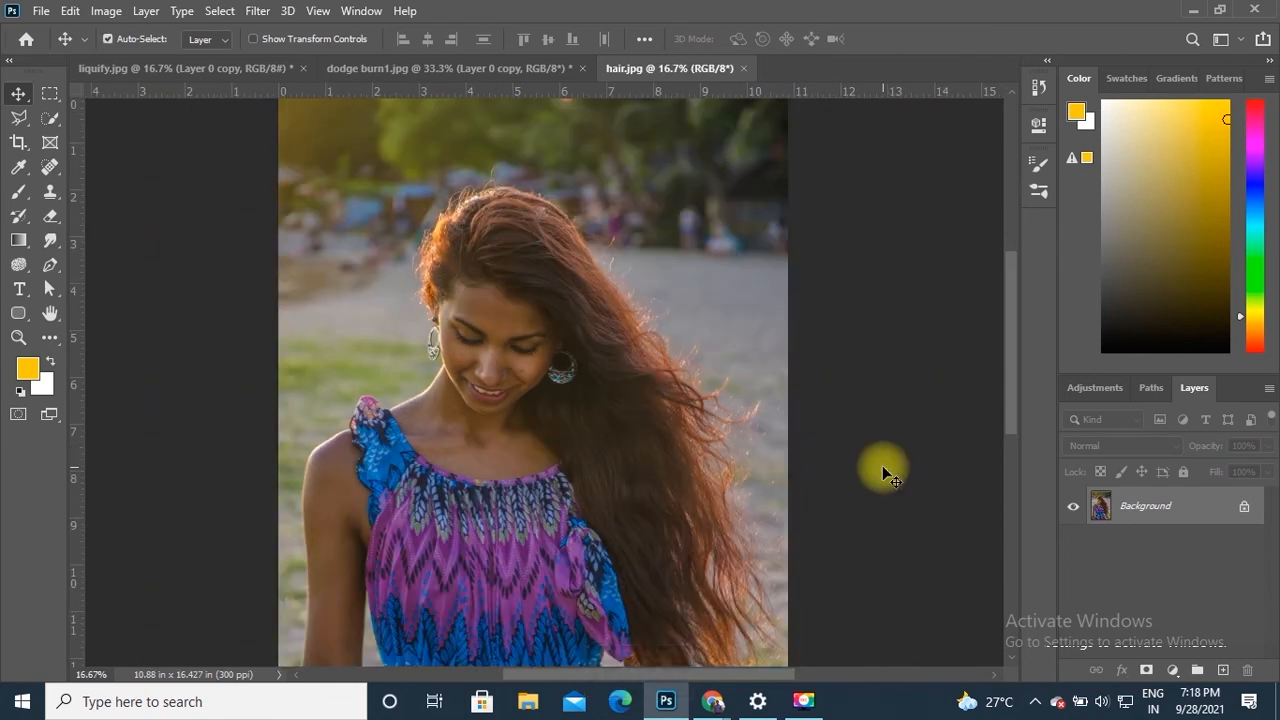
{"action": "key", "text": "ctrl+plus"}
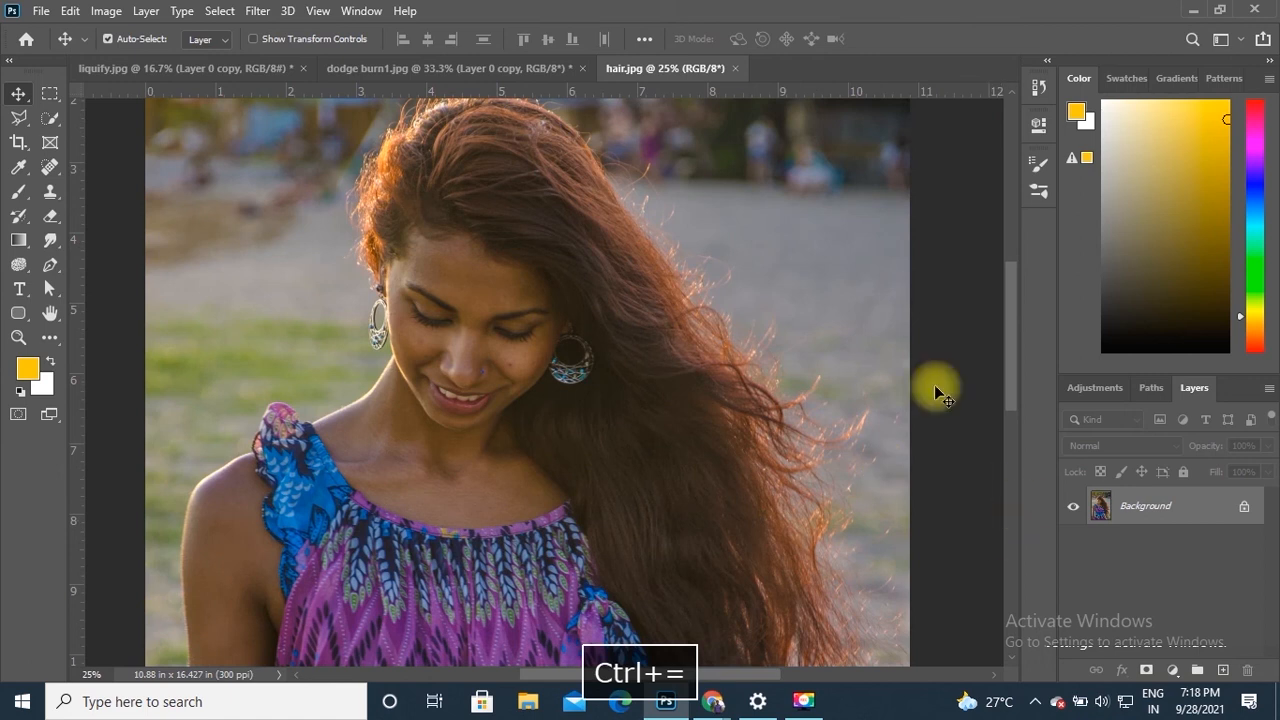
Unlock the Background layer of the hair photo and open it in the Liquify filter
{"action": "left_click", "coordinate": [1245, 507]}
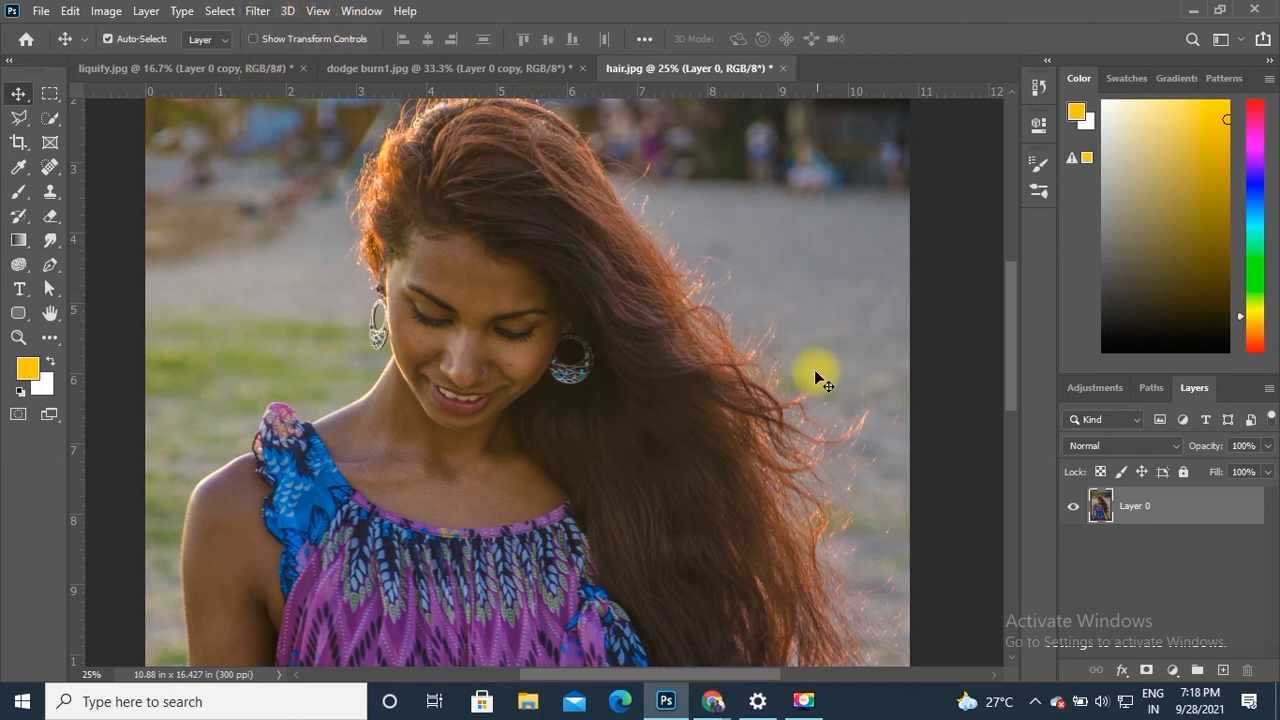
{"action": "left_click", "coordinate": [258, 11]}
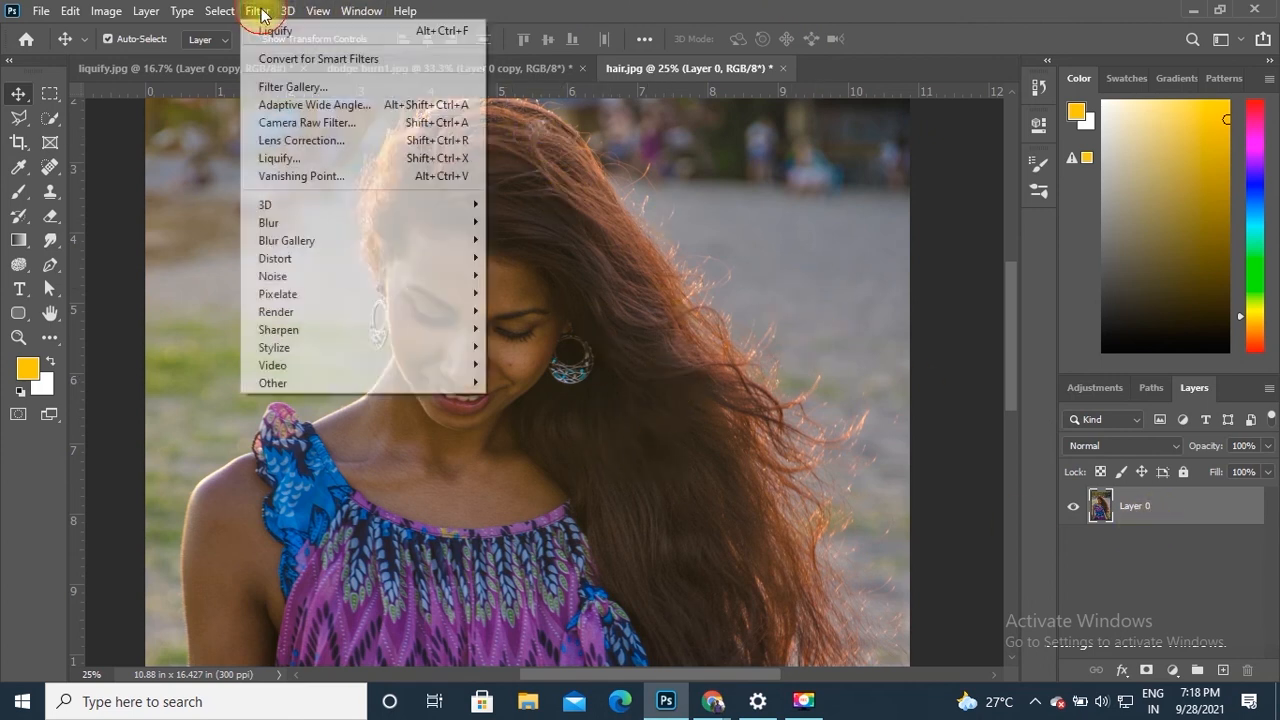
{"action": "left_click", "coordinate": [289, 158]}
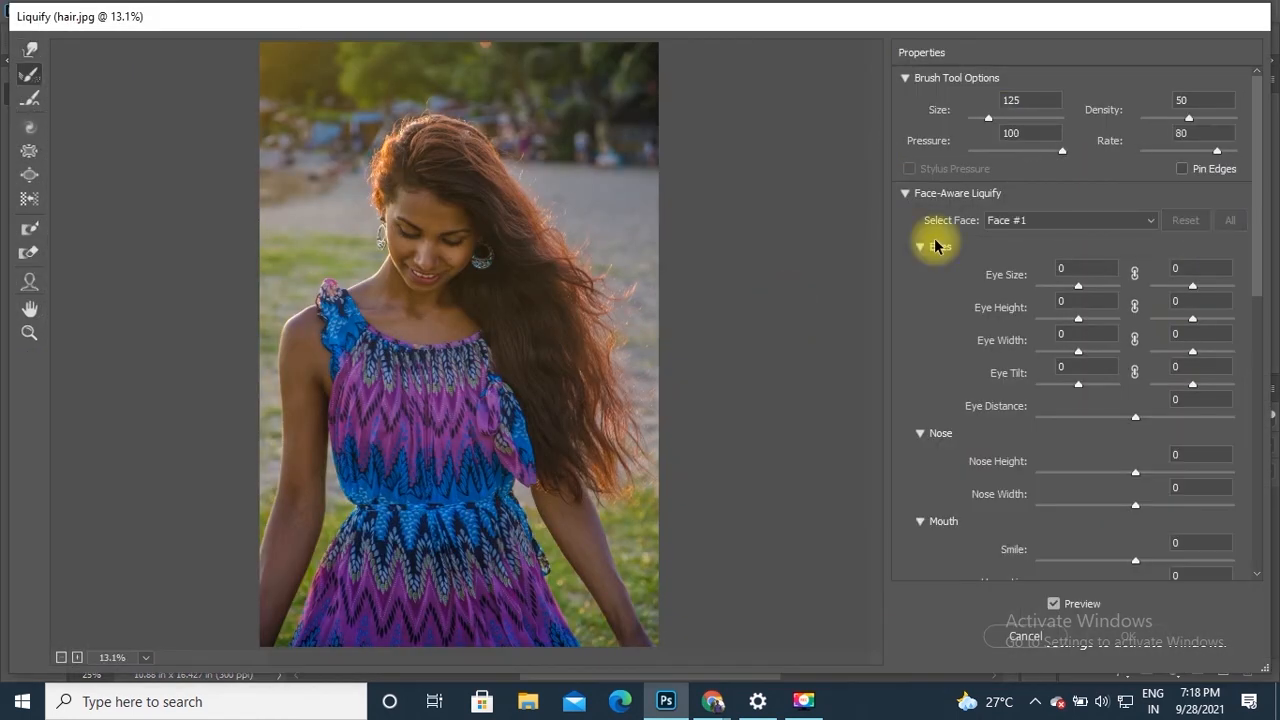
Inspect the woman's face, hair and dress in the Liquify preview at 25% zoom
{"action": "key", "text": "ctrl+equal"}
{"action": "key", "text": "space"}
{"action": "mouse_move", "coordinate": [526, 80]}
{"action": "left_mouse_down"}
{"action": "mouse_move", "coordinate": [603, 346]}
{"action": "mouse_move", "coordinate": [381, 234]}
{"action": "left_mouse_up"}
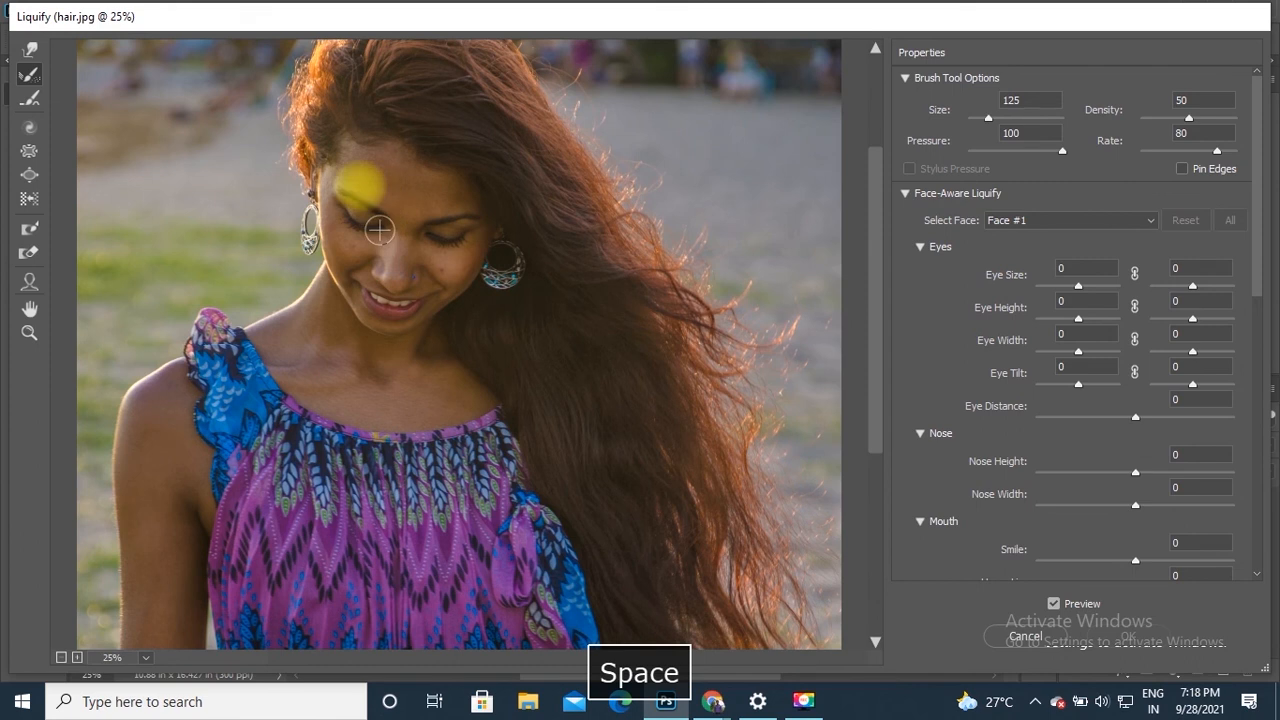
{"action": "left_click_drag", "start_coordinate": [380, 231], "coordinate": [383, 241]}
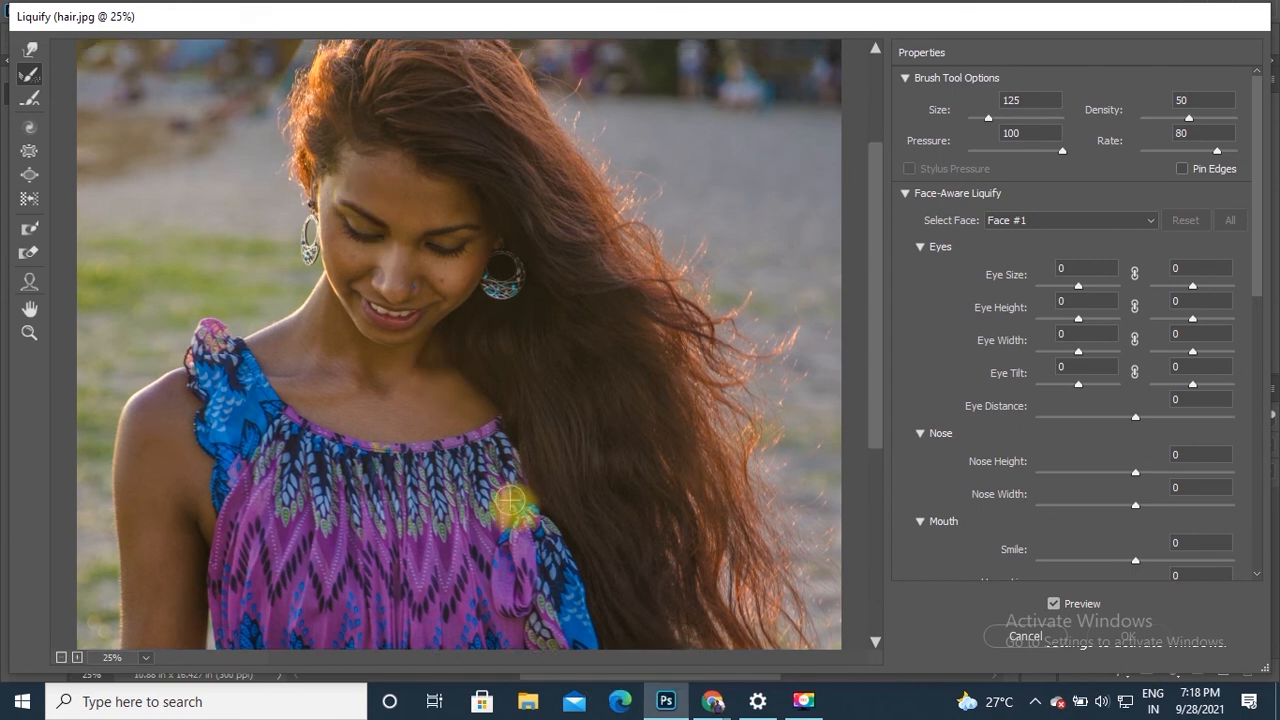
{"action": "scroll", "coordinate": [513, 510], "scroll_direction": "down", "scroll_amount": 3}
{"action": "key", "text": "space"}
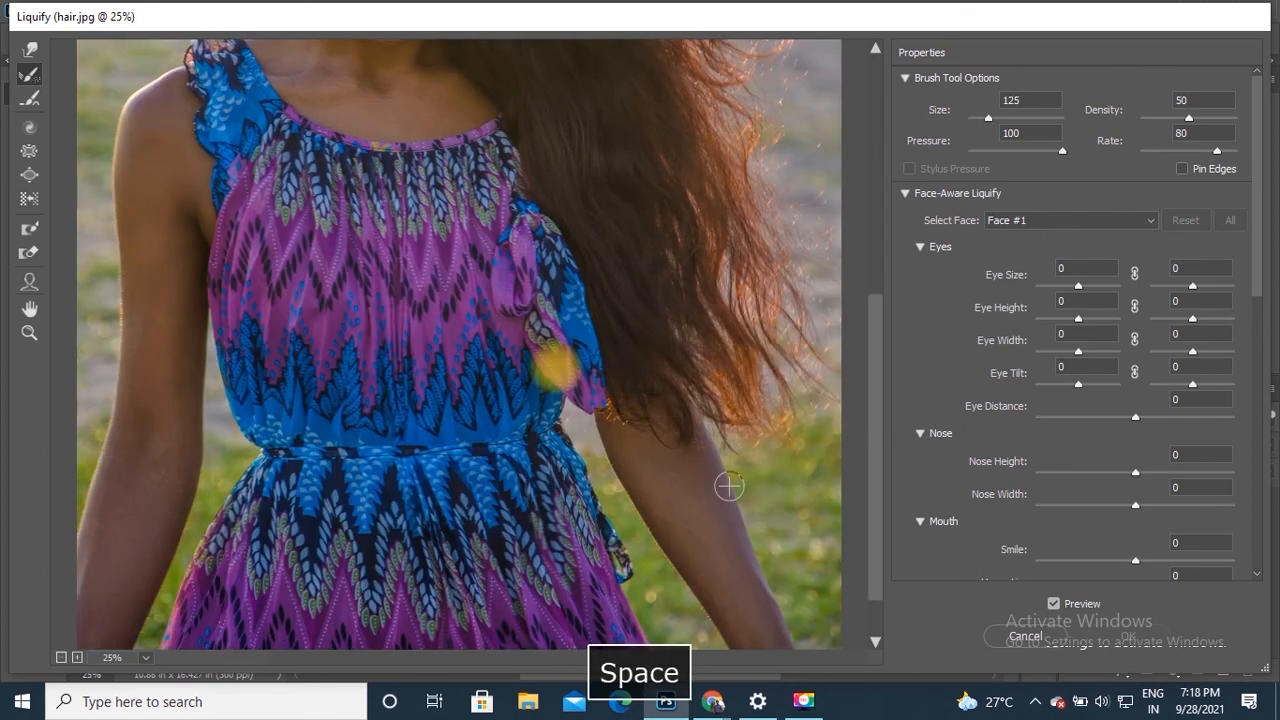
{"action": "left_click_drag", "start_coordinate": [665, 407], "coordinate": [686, 586]}
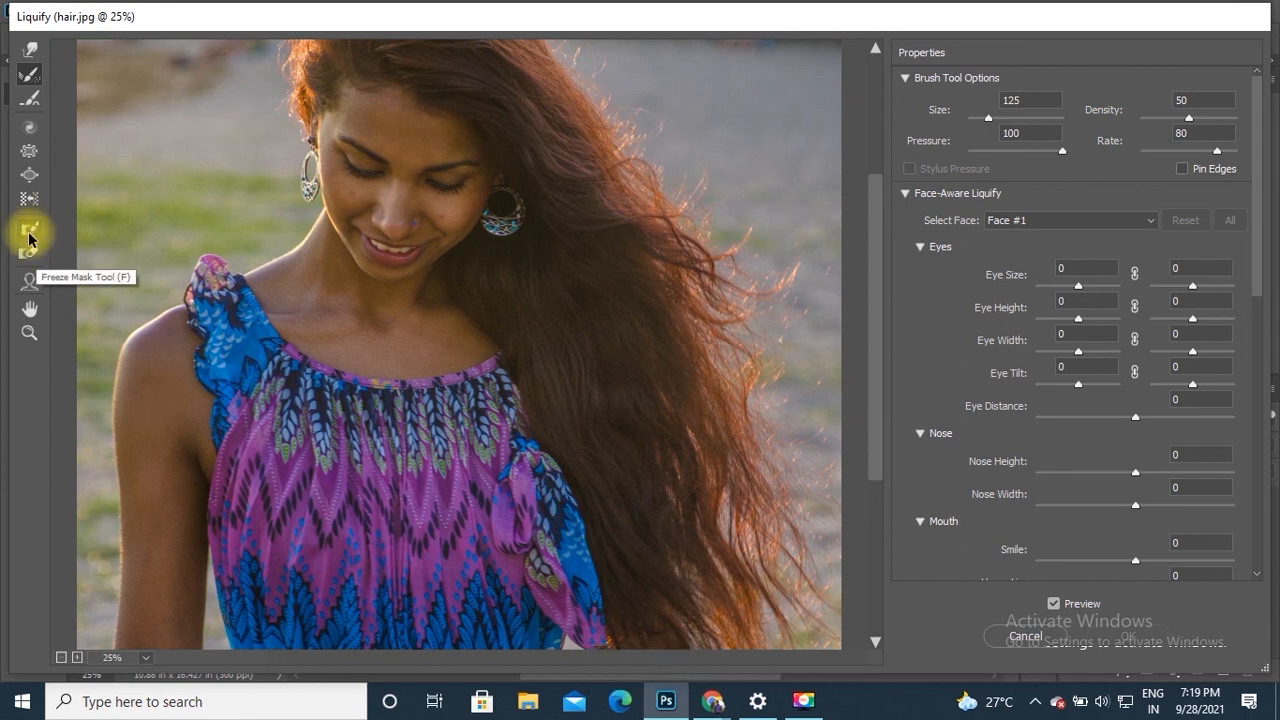
{"action": "key", "text": "ctrl+2"}
{"action": "left_click_drag", "start_coordinate": [9, 214], "coordinate": [64, 275]}
{"action": "key", "text": "Escape"}
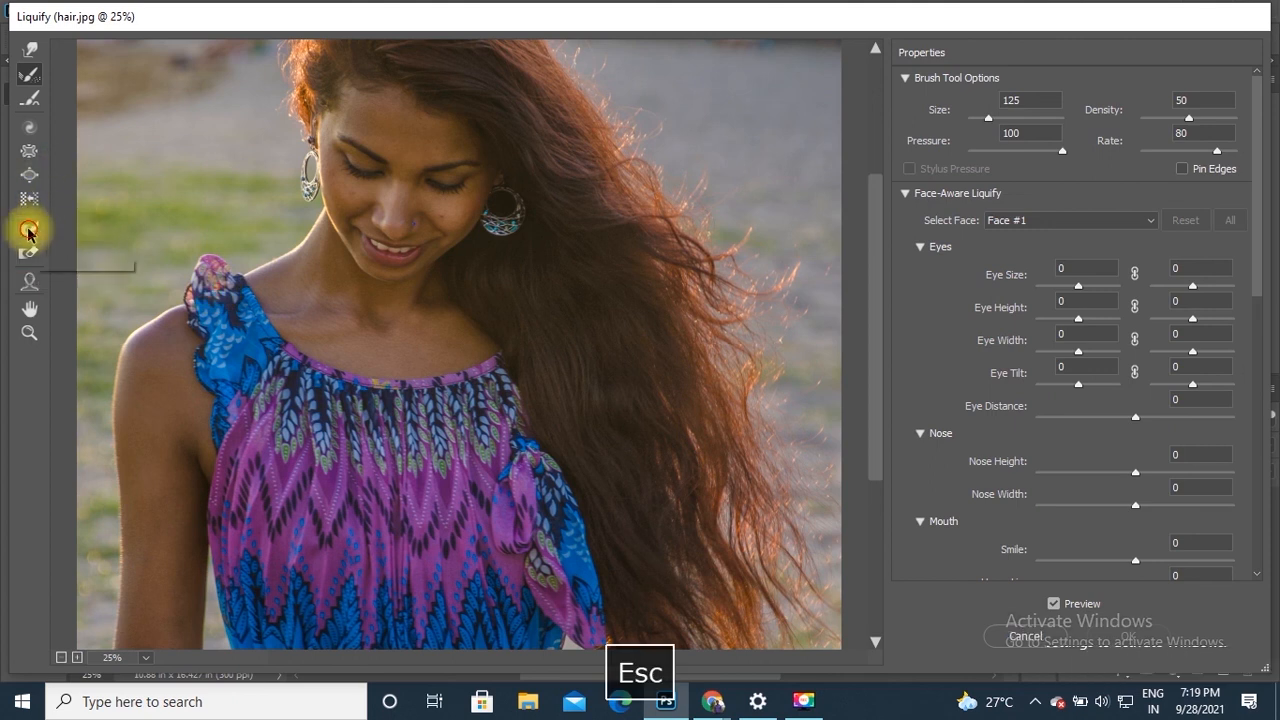
Paint a freeze mask with brush sizes 250 to 300 along the forehead, the cheek beside the hair and the neck to the neckline
{"action": "left_click", "coordinate": [29, 229]}
{"action": "key", "text": "space"}
{"action": "mouse_move", "coordinate": [552, 214]}
{"action": "left_mouse_down"}
{"action": "mouse_move", "coordinate": [537, 299]}
{"action": "mouse_move", "coordinate": [521, 285]}
{"action": "left_mouse_up"}
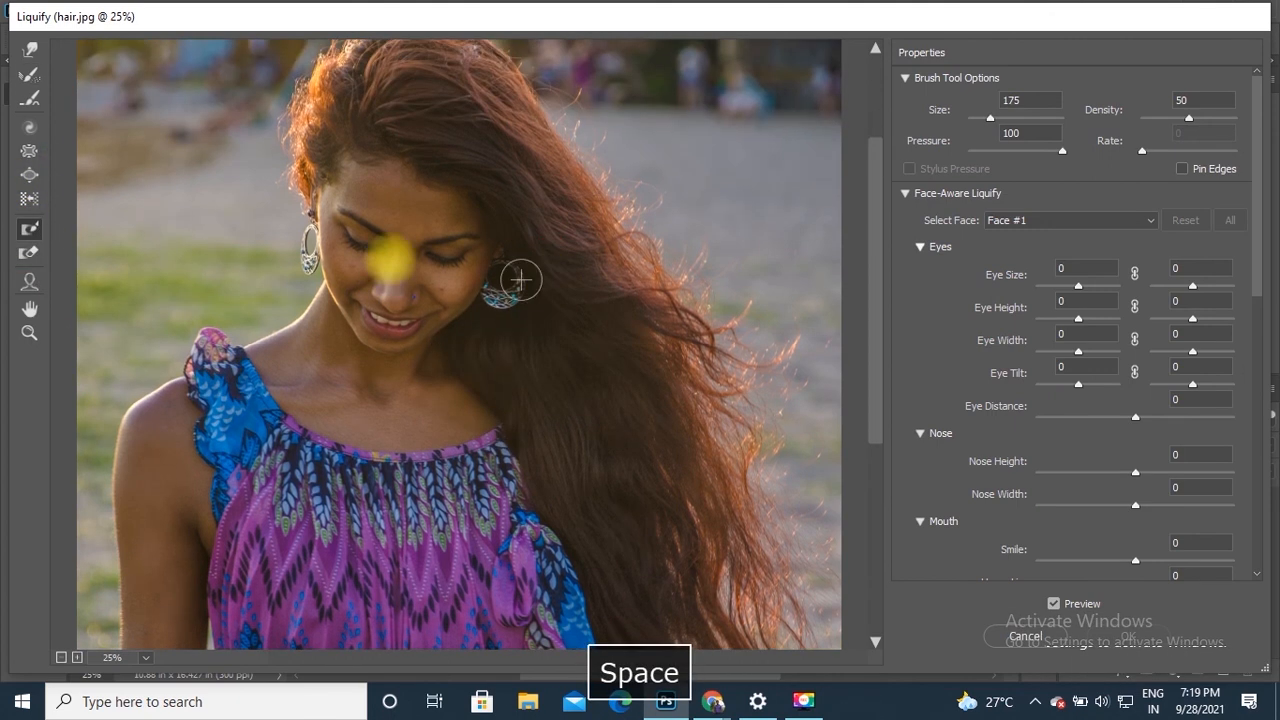
{"action": "key", "text": "]"}
{"action": "key", "text": "]"}
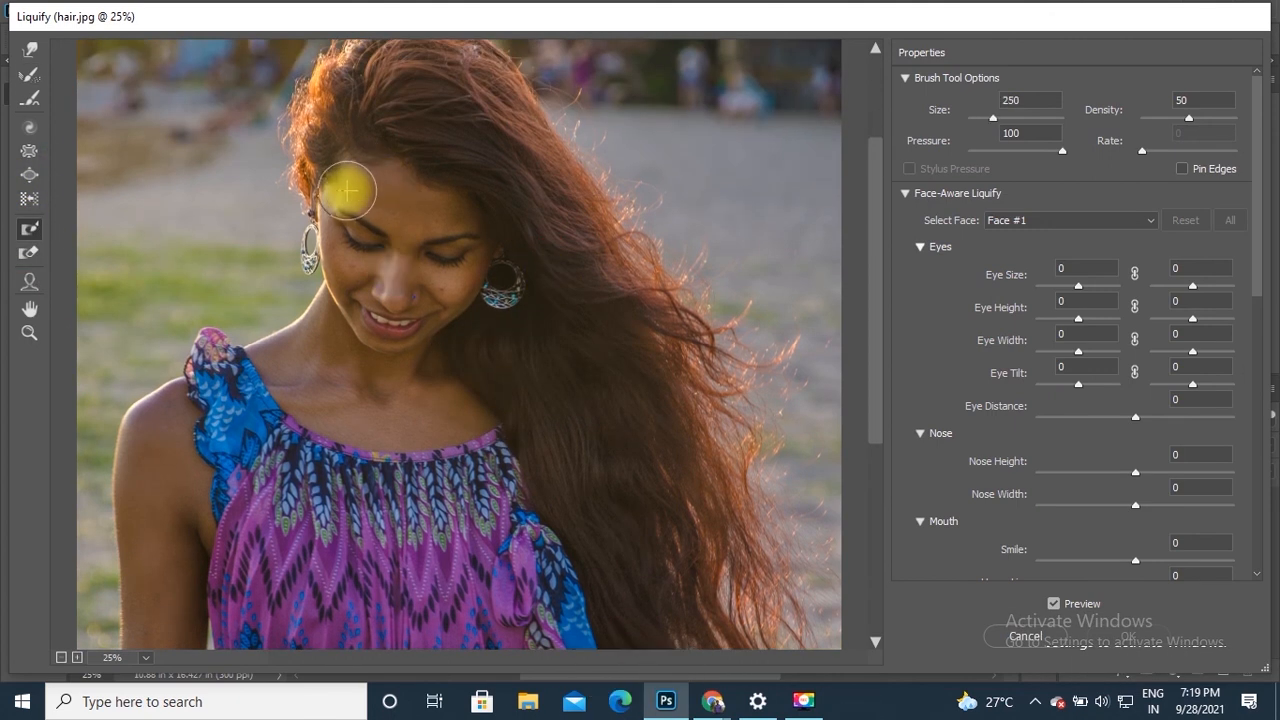
{"action": "mouse_move", "coordinate": [345, 186]}
{"action": "left_mouse_down"}
{"action": "mouse_move", "coordinate": [450, 211]}
{"action": "mouse_move", "coordinate": [497, 289]}
{"action": "mouse_move", "coordinate": [497, 278]}
{"action": "mouse_move", "coordinate": [439, 305]}
{"action": "mouse_move", "coordinate": [440, 390]}
{"action": "mouse_move", "coordinate": [506, 493]}
{"action": "left_mouse_up"}
Extend the freeze mask at brush size 300 over more of the face and throat, plus the dress edge and arm beside the hair
{"action": "key", "text": "space"}
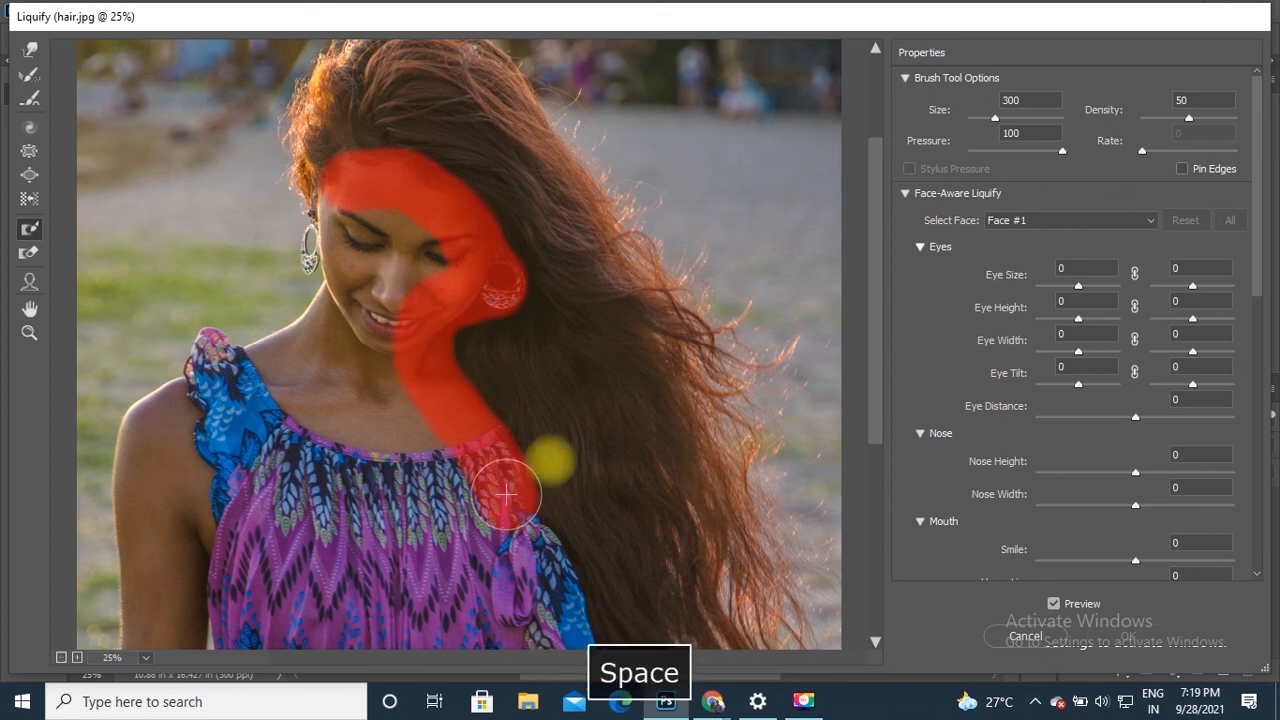
{"action": "left_click_drag", "start_coordinate": [584, 428], "coordinate": [466, 79]}
{"action": "mouse_move", "coordinate": [521, 197]}
{"action": "left_mouse_down"}
{"action": "mouse_move", "coordinate": [621, 409]}
{"action": "mouse_move", "coordinate": [666, 366]}
{"action": "mouse_move", "coordinate": [714, 480]}
{"action": "mouse_move", "coordinate": [606, 386]}
{"action": "mouse_move", "coordinate": [501, 194]}
{"action": "mouse_move", "coordinate": [424, 91]}
{"action": "mouse_move", "coordinate": [449, 246]}
{"action": "left_mouse_up"}
{"action": "key", "text": "space"}
{"action": "mouse_move", "coordinate": [327, 112]}
{"action": "left_mouse_down"}
{"action": "mouse_move", "coordinate": [414, 160]}
{"action": "mouse_move", "coordinate": [386, 196]}
{"action": "mouse_move", "coordinate": [434, 153]}
{"action": "mouse_move", "coordinate": [421, 346]}
{"action": "left_mouse_up"}
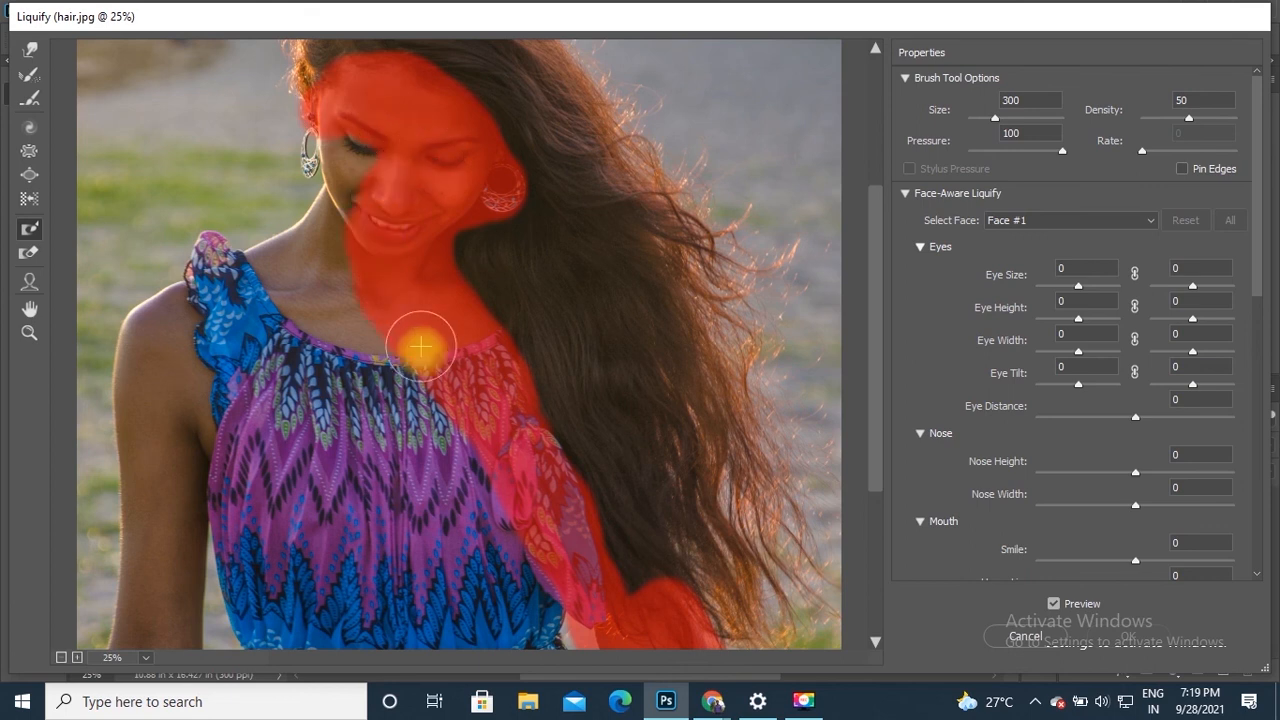
{"action": "key", "text": "space"}
{"action": "mouse_move", "coordinate": [535, 457]}
{"action": "left_mouse_down"}
{"action": "mouse_move", "coordinate": [546, 303]}
{"action": "mouse_move", "coordinate": [614, 513]}
{"action": "mouse_move", "coordinate": [686, 543]}
{"action": "left_mouse_up"}
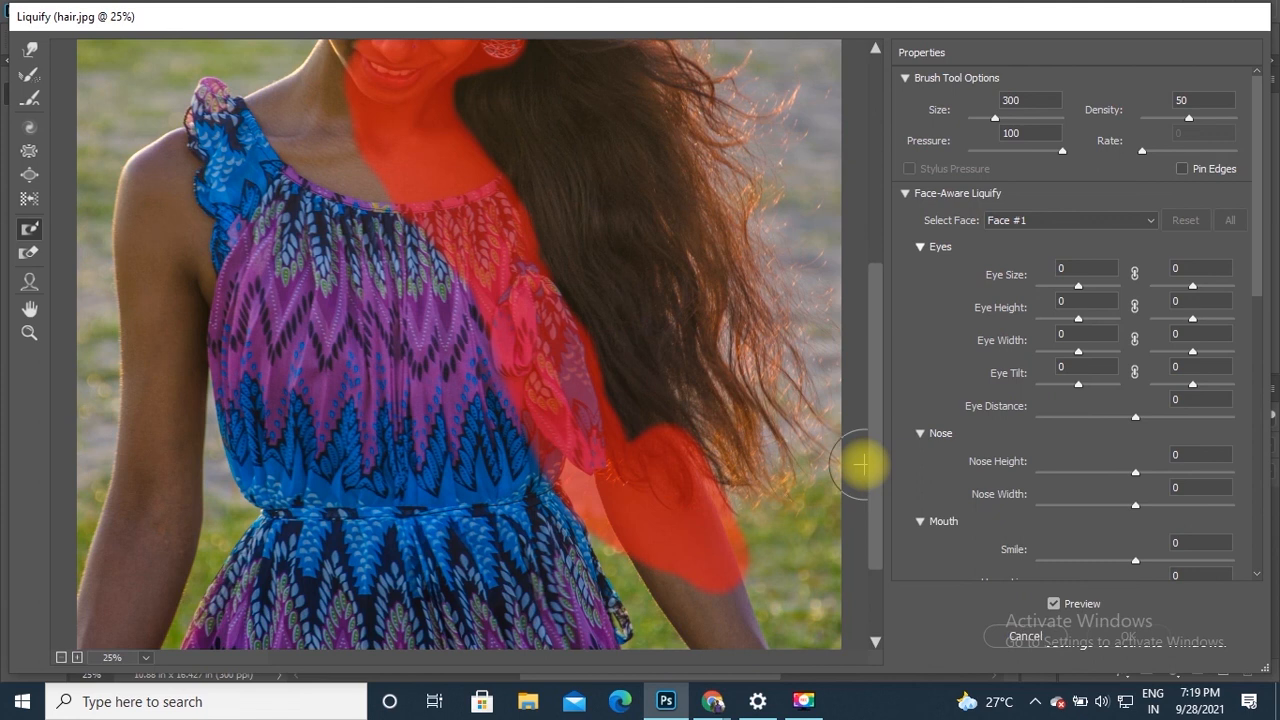
{"action": "scroll", "coordinate": [794, 449], "scroll_direction": "up", "scroll_amount": 5}
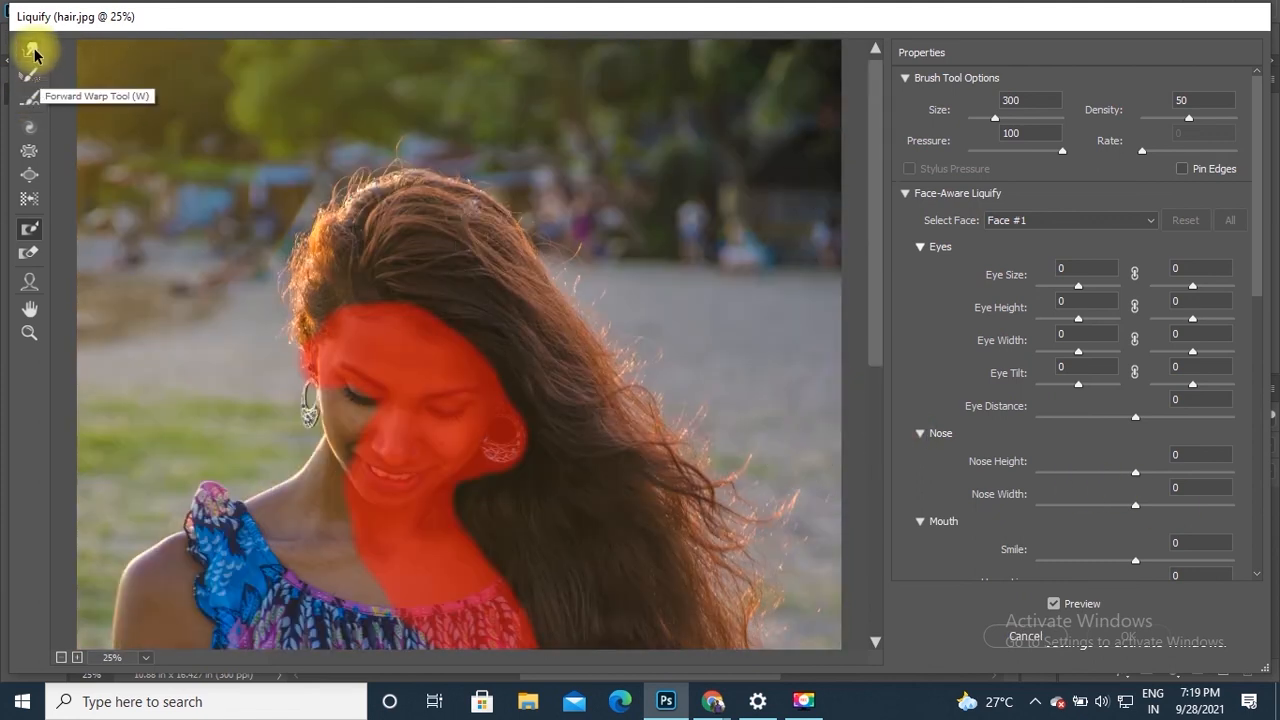
Push the hair at the crown and upper edge outward with the Forward Warp tool at brush size 500
{"action": "left_click", "coordinate": [31, 51]}
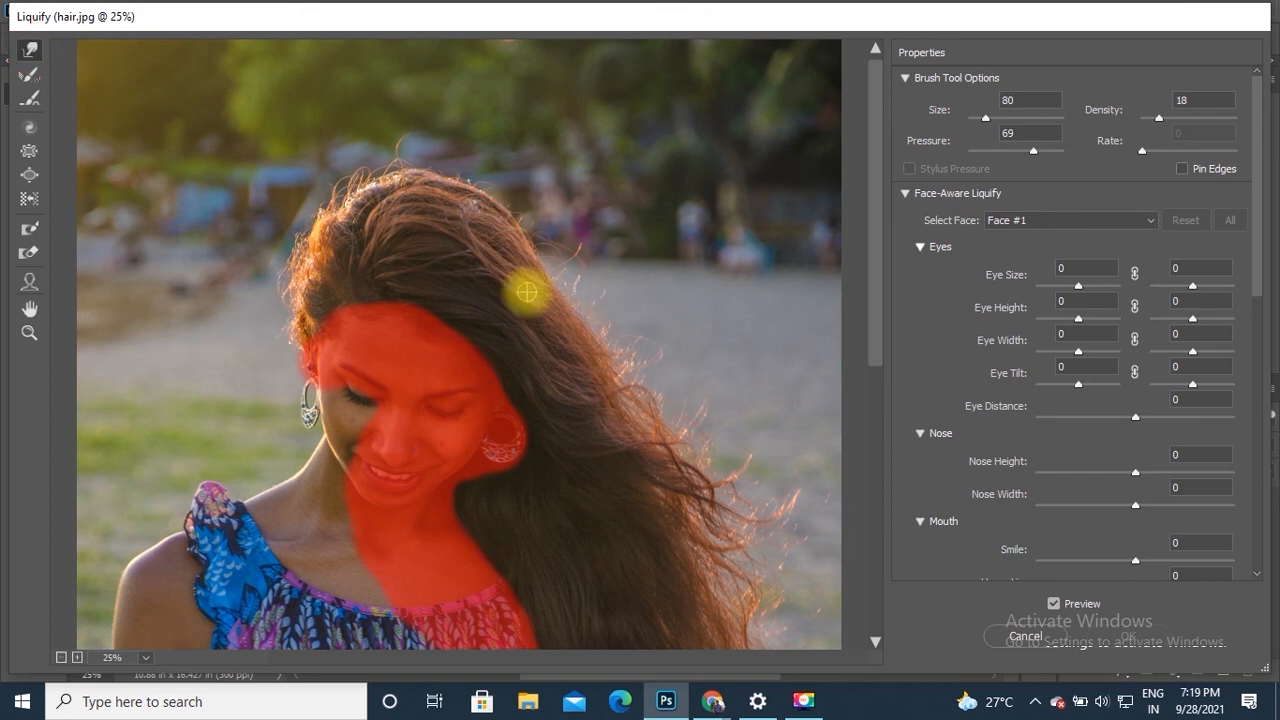
{"action": "key", "text": "bracketright"}
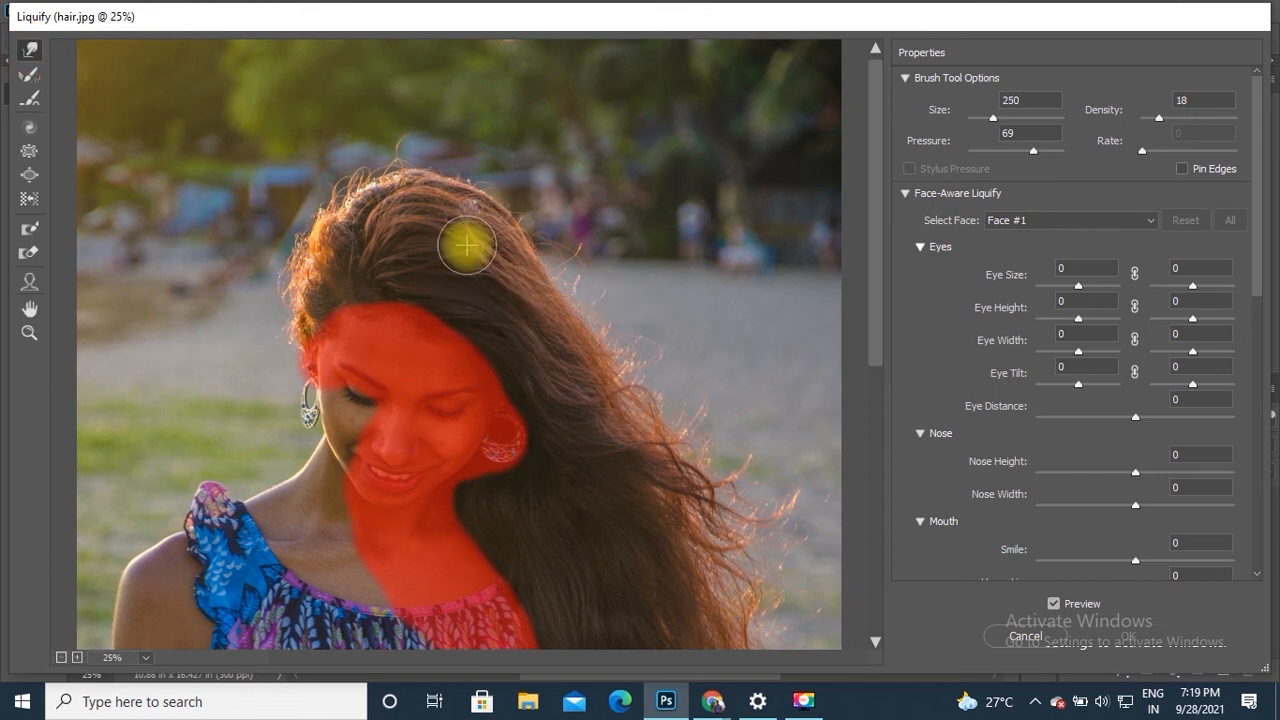
{"action": "key", "text": "bracketleft"}
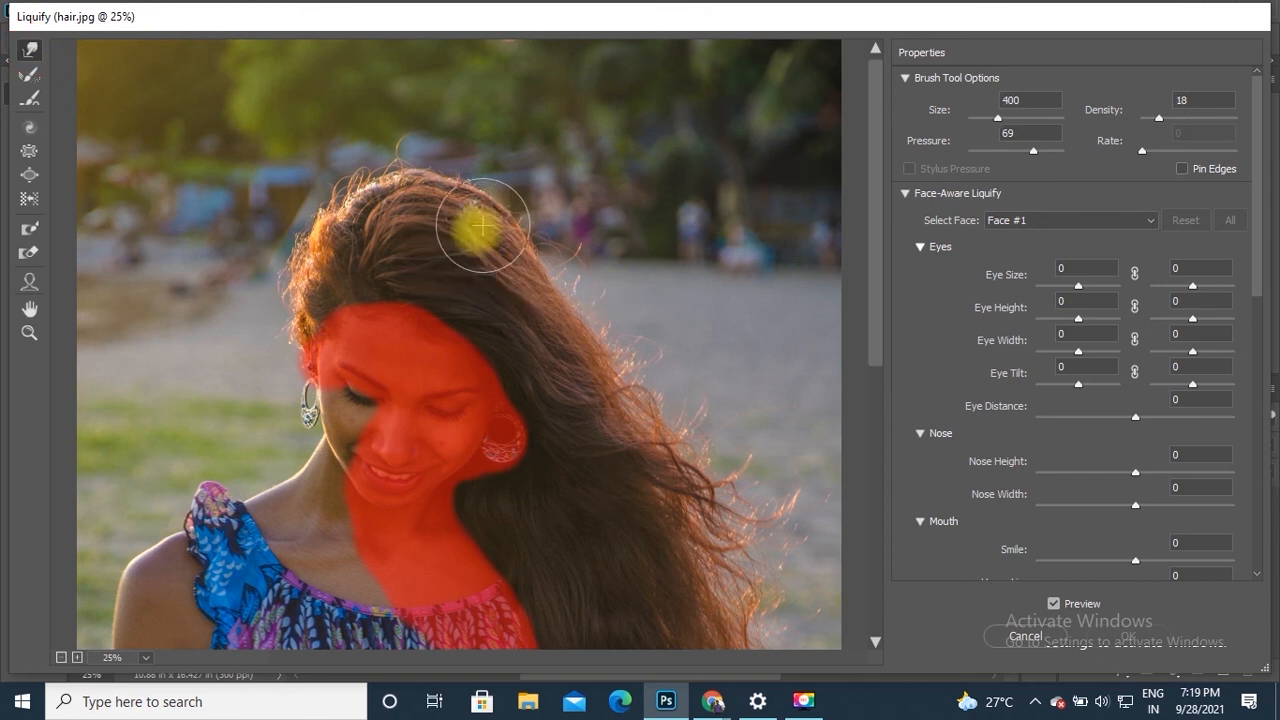
{"action": "key", "text": "bracketright"}
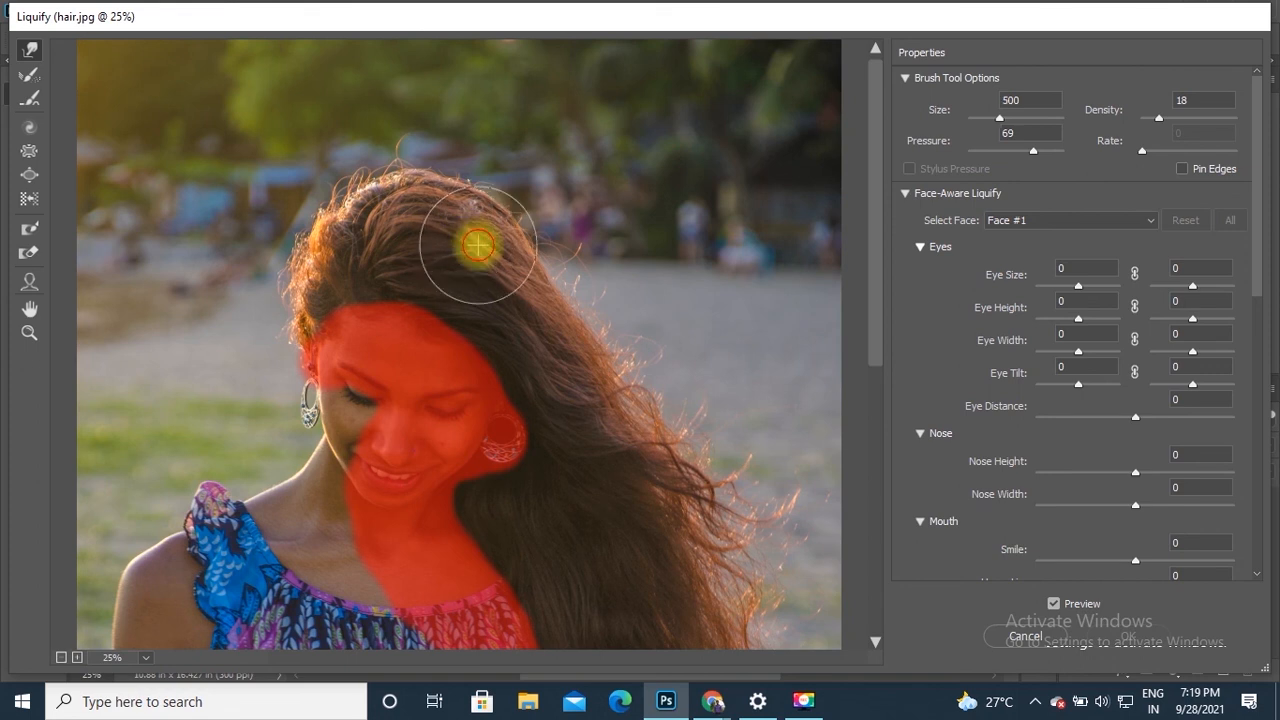
{"action": "left_click_drag", "start_coordinate": [478, 245], "coordinate": [507, 210]}
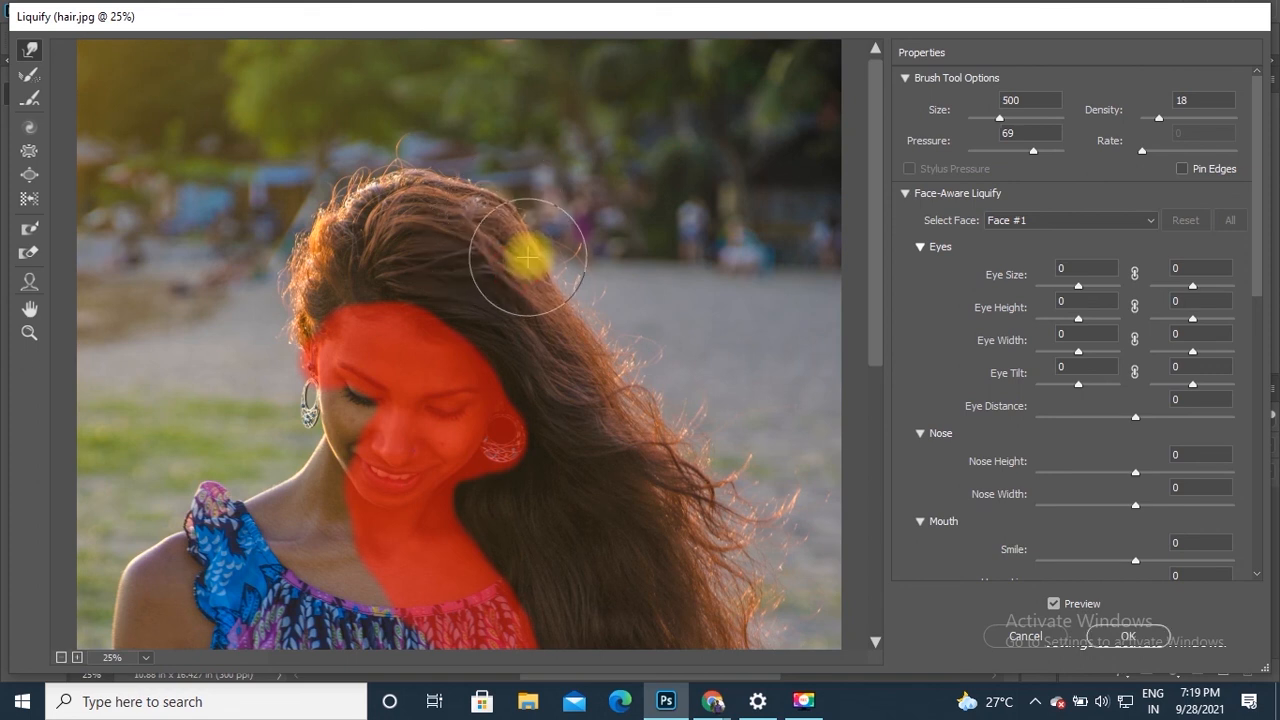
{"action": "mouse_move", "coordinate": [528, 256]}
{"action": "left_mouse_down"}
{"action": "mouse_move", "coordinate": [561, 273]}
{"action": "mouse_move", "coordinate": [586, 313]}
{"action": "mouse_move", "coordinate": [579, 344]}
{"action": "mouse_move", "coordinate": [602, 331]}
{"action": "mouse_move", "coordinate": [602, 381]}
{"action": "mouse_move", "coordinate": [629, 363]}
{"action": "mouse_move", "coordinate": [643, 399]}
{"action": "mouse_move", "coordinate": [656, 391]}
{"action": "mouse_move", "coordinate": [694, 416]}
{"action": "mouse_move", "coordinate": [884, 258]}
{"action": "left_mouse_up"}
Warp the outer edge of the hair beside the shoulder outward for more volume, enlarging the brush from 500 to 900
{"action": "key", "text": "space"}
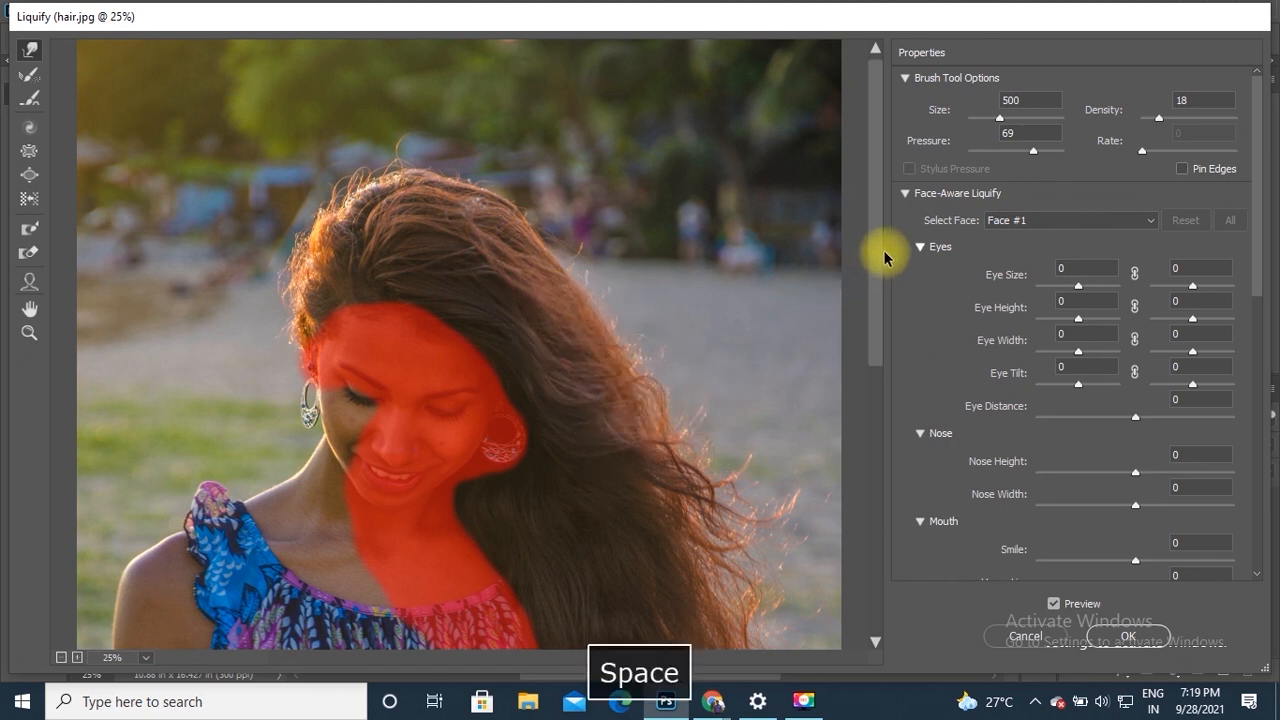
{"action": "left_click_drag", "start_coordinate": [630, 398], "coordinate": [624, 224]}
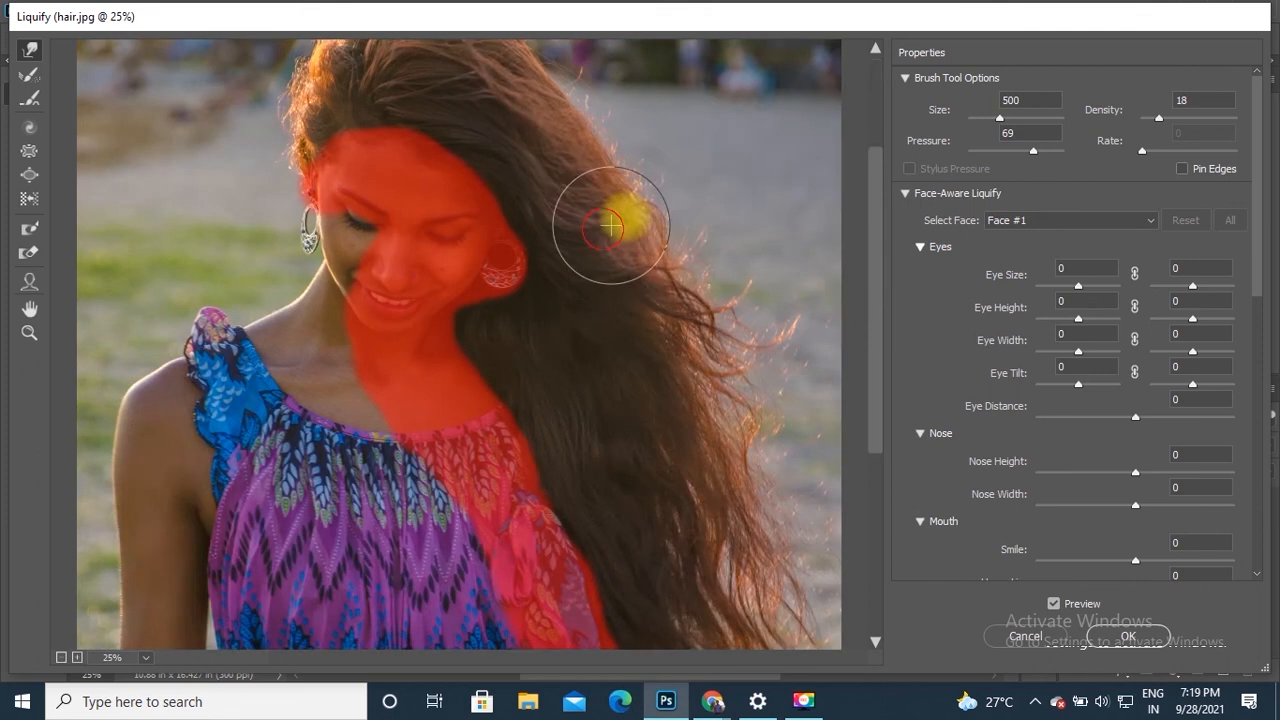
{"action": "mouse_move", "coordinate": [610, 170]}
{"action": "left_mouse_down"}
{"action": "mouse_move", "coordinate": [620, 165]}
{"action": "mouse_move", "coordinate": [686, 349]}
{"action": "mouse_move", "coordinate": [700, 343]}
{"action": "left_mouse_up"}
{"action": "key", "text": "bracketright"}
{"action": "key", "text": "bracketright"}
{"action": "key", "text": "bracketright"}
{"action": "key", "text": "bracketright"}
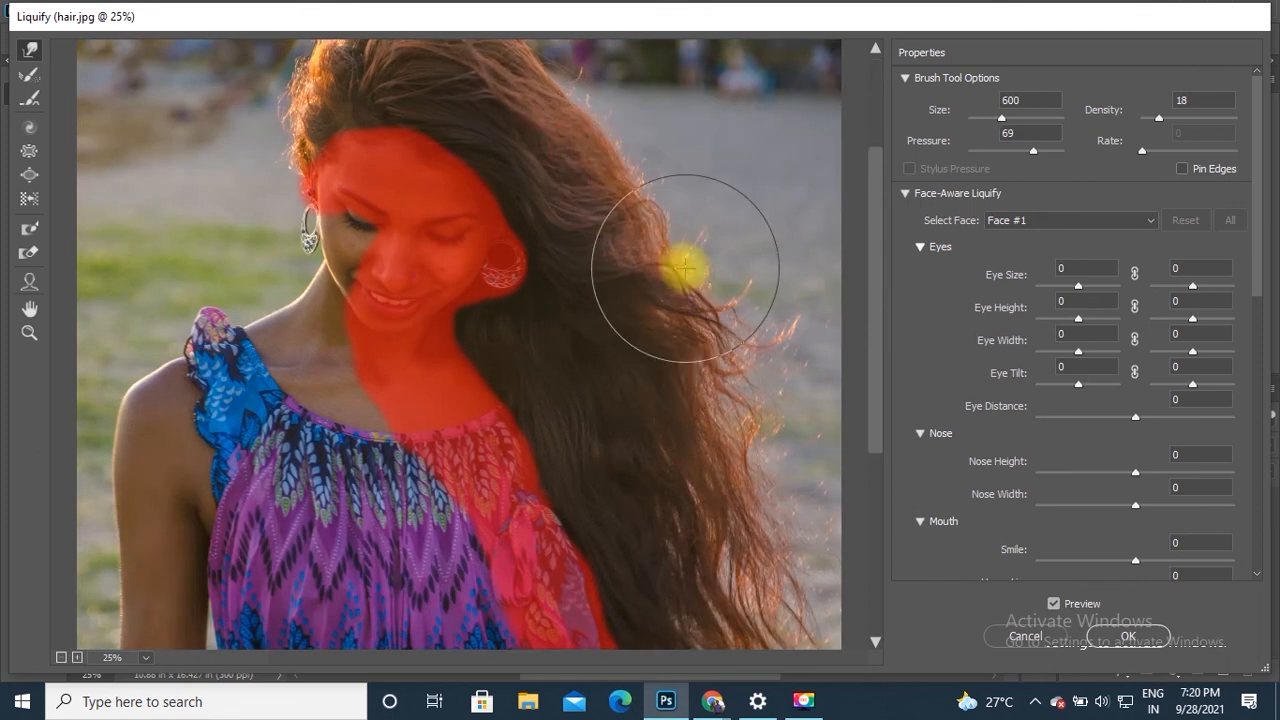
{"action": "left_click_drag", "start_coordinate": [651, 273], "coordinate": [663, 260]}
{"action": "left_click_drag", "start_coordinate": [671, 402], "coordinate": [694, 391]}
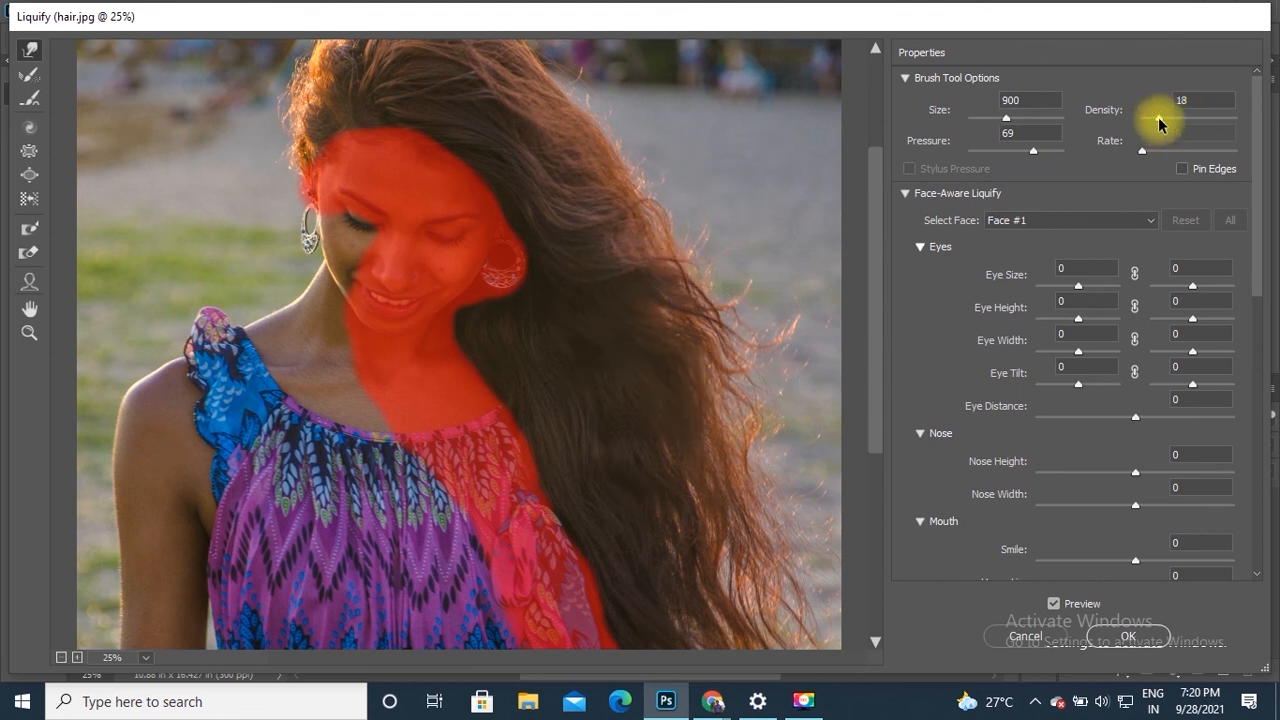
Reduce the warp brush pressure to 53 and nudge the upper and middle hair edge further outward
{"action": "left_click", "coordinate": [1037, 154]}
{"action": "left_click_drag", "start_coordinate": [1020, 155], "coordinate": [1022, 155]}
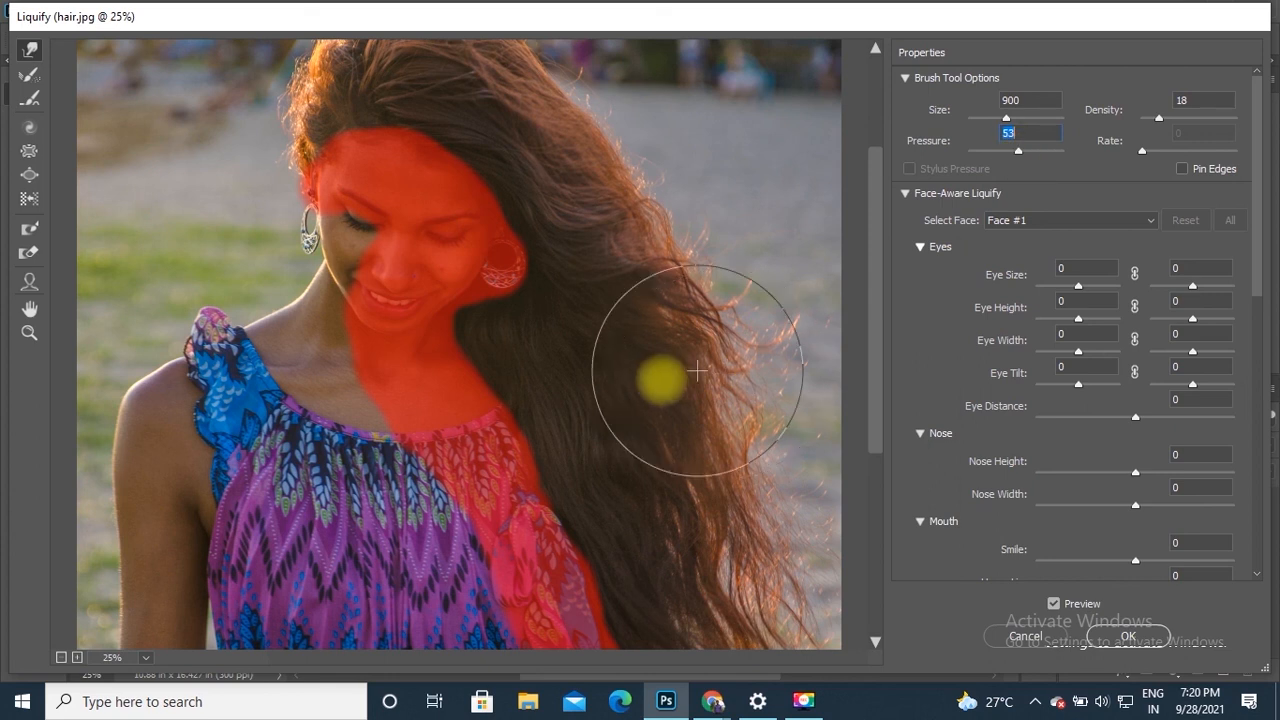
{"action": "left_click_drag", "start_coordinate": [616, 192], "coordinate": [631, 195]}
{"action": "left_click_drag", "start_coordinate": [577, 111], "coordinate": [586, 108]}
{"action": "left_click_drag", "start_coordinate": [697, 264], "coordinate": [706, 260]}
{"action": "left_click_drag", "start_coordinate": [712, 362], "coordinate": [725, 357]}
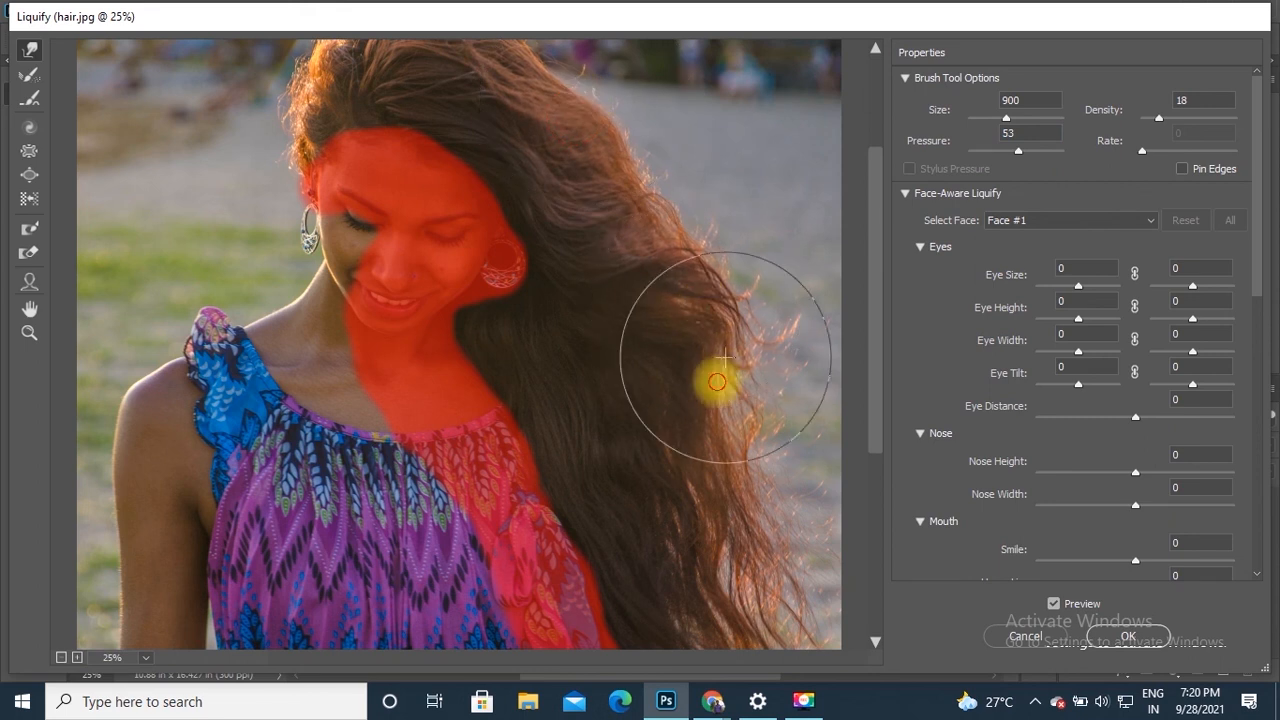
Warp the lower hair lengths and tips above the masked arm outward with the size 900 brush
{"action": "key", "text": "space"}
{"action": "left_click_drag", "start_coordinate": [749, 405], "coordinate": [584, 347]}
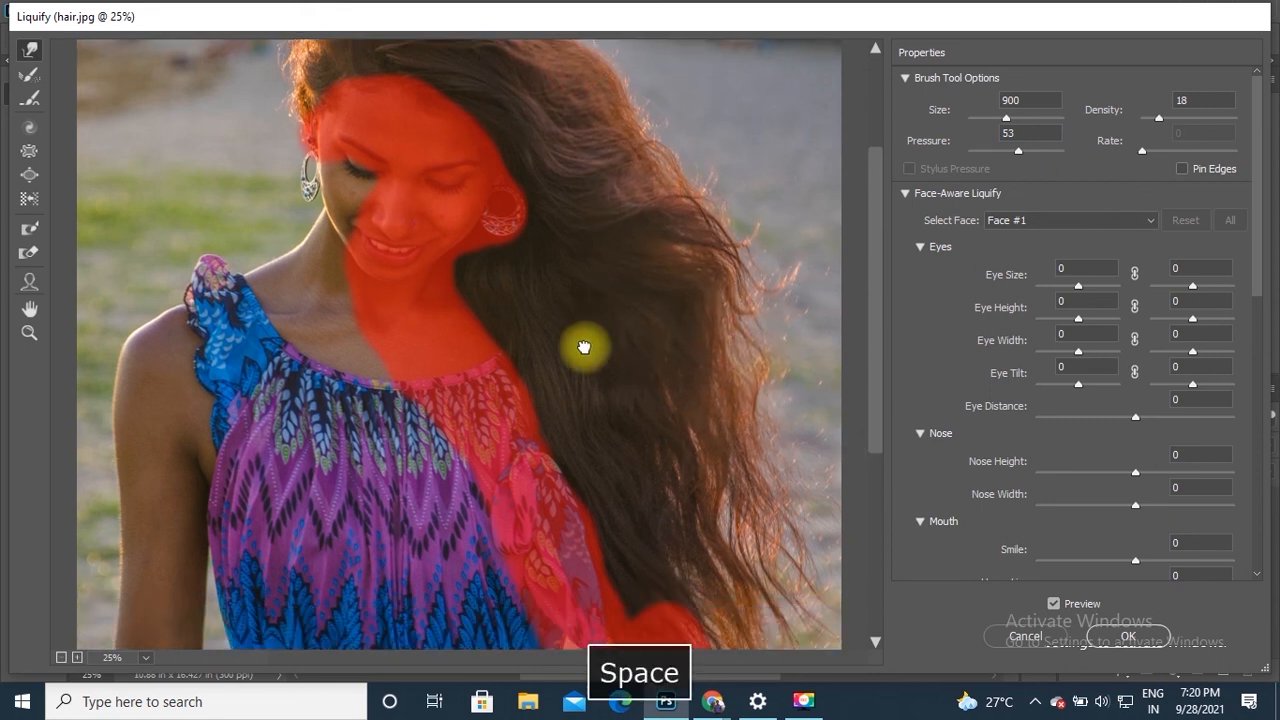
{"action": "left_click_drag", "start_coordinate": [584, 347], "coordinate": [584, 267]}
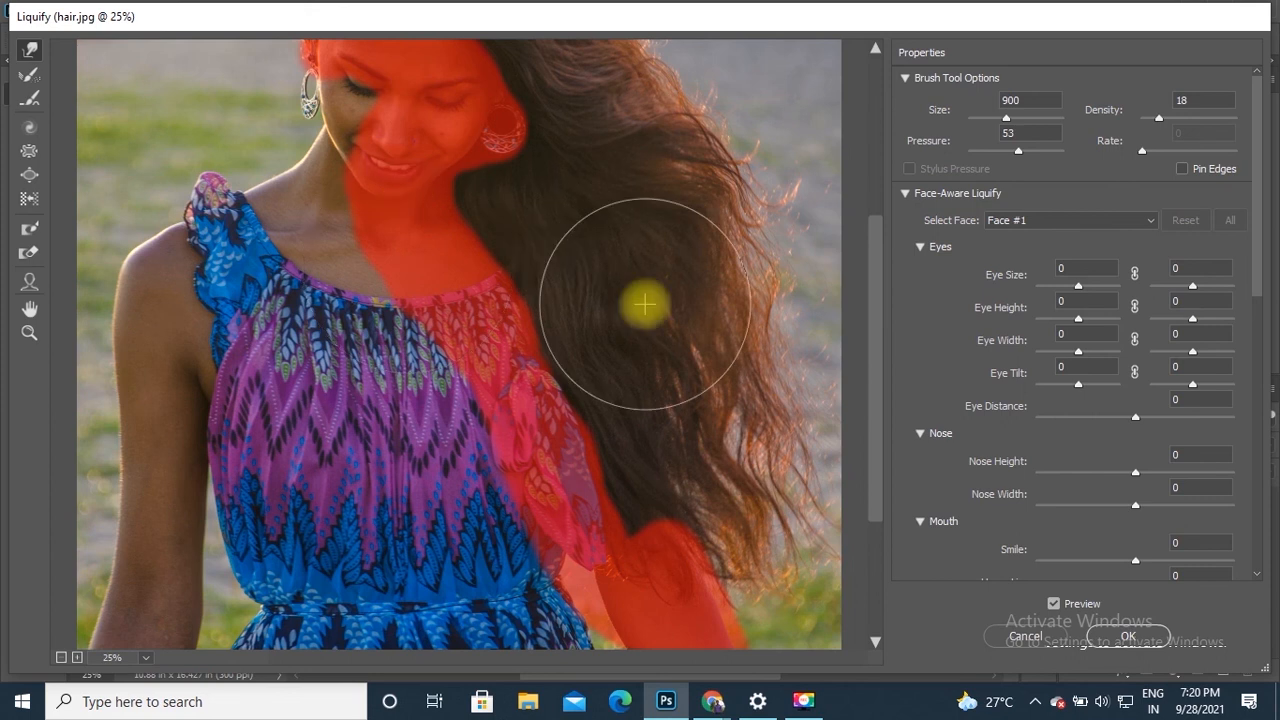
{"action": "mouse_move", "coordinate": [706, 363]}
{"action": "left_mouse_down"}
{"action": "mouse_move", "coordinate": [746, 359]}
{"action": "mouse_move", "coordinate": [731, 306]}
{"action": "left_mouse_up"}
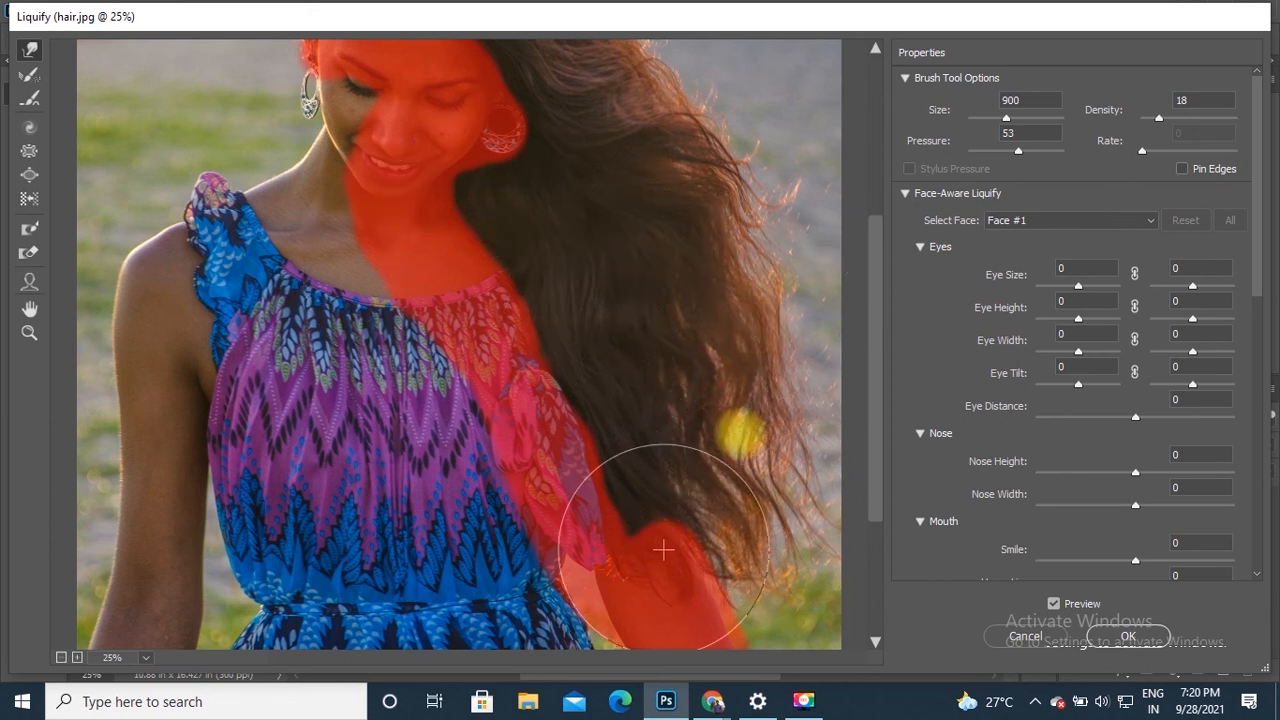
{"action": "mouse_move", "coordinate": [743, 540]}
{"action": "left_mouse_down"}
{"action": "mouse_move", "coordinate": [783, 575]}
{"action": "mouse_move", "coordinate": [813, 544]}
{"action": "mouse_move", "coordinate": [767, 574]}
{"action": "left_mouse_up"}
{"action": "left_click_drag", "start_coordinate": [764, 417], "coordinate": [794, 411]}
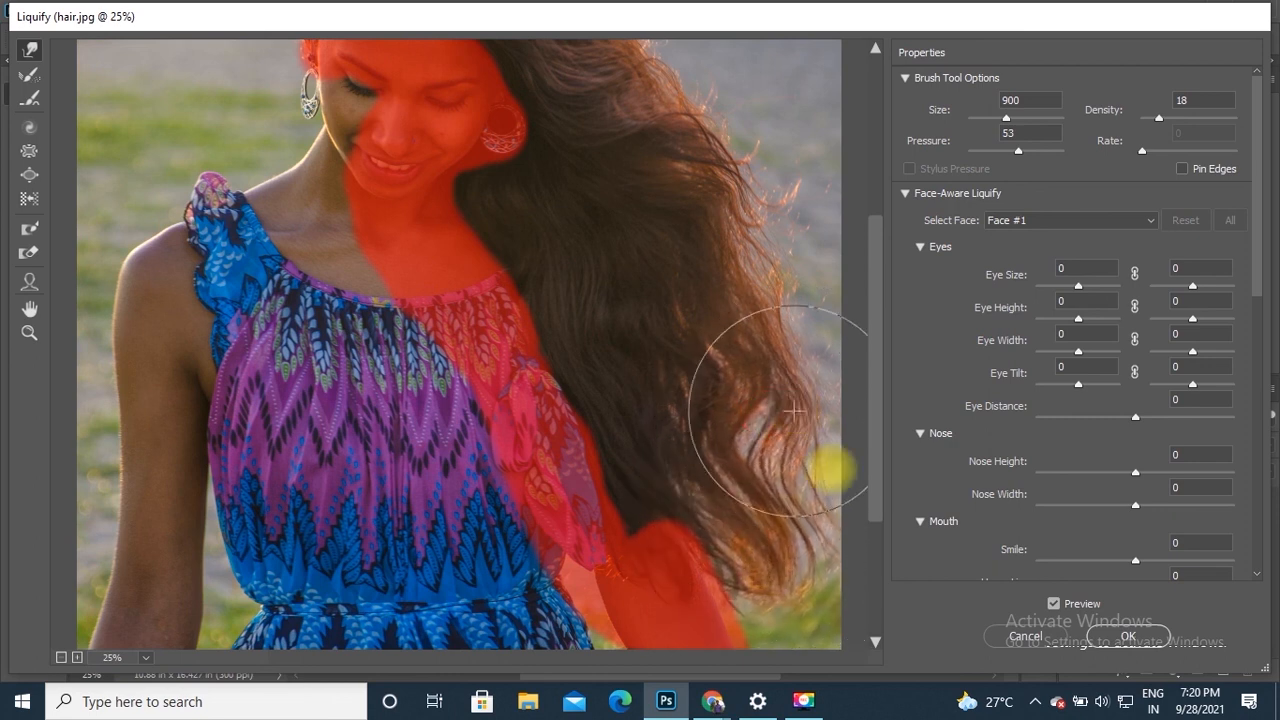
Check the lower part of the reshaped hair and apply the Liquify filter
{"action": "key", "text": "space"}
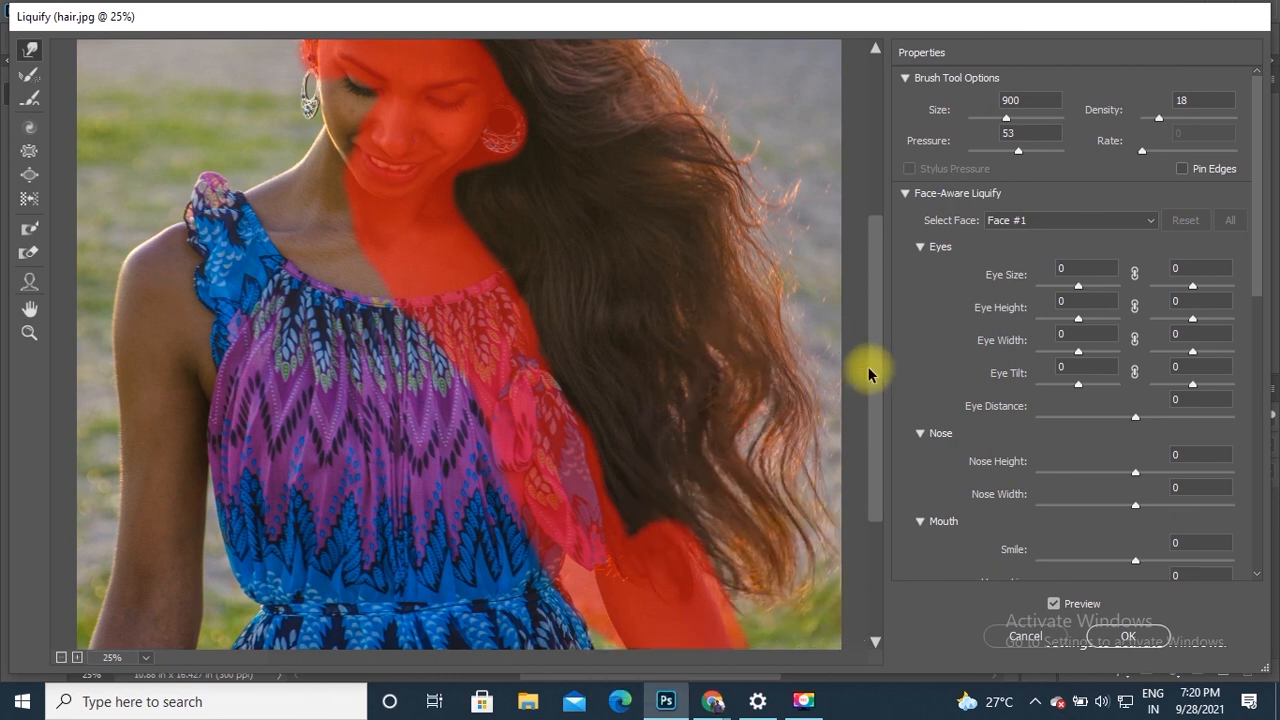
{"action": "left_click_drag", "start_coordinate": [863, 369], "coordinate": [865, 432]}
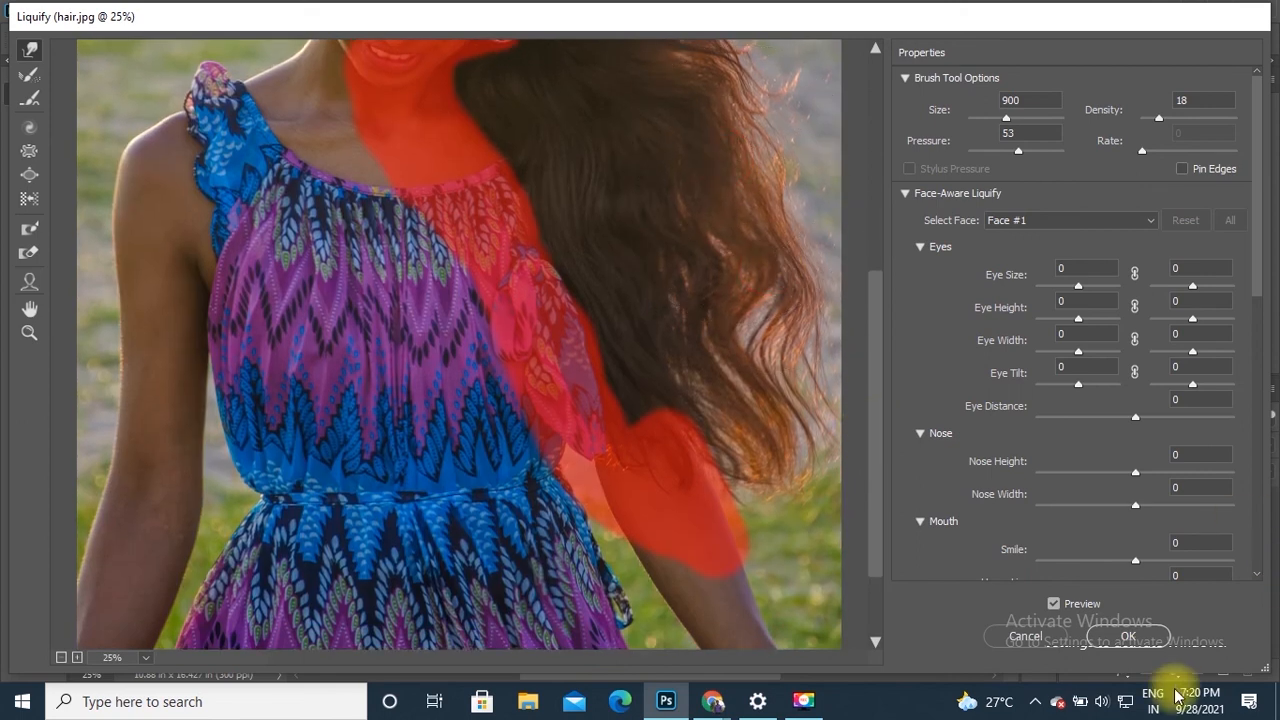
{"action": "scroll", "coordinate": [1250, 320], "scroll_direction": "down", "scroll_amount": 3}
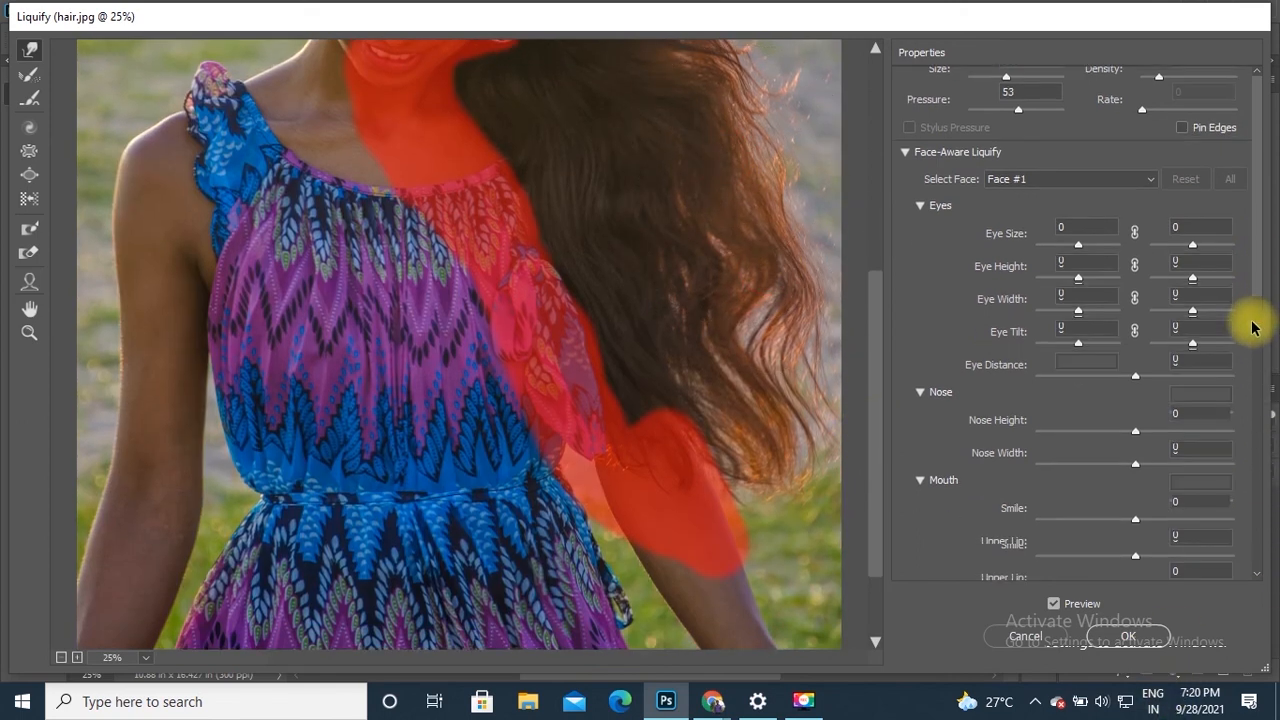
{"action": "left_click", "coordinate": [1125, 636]}
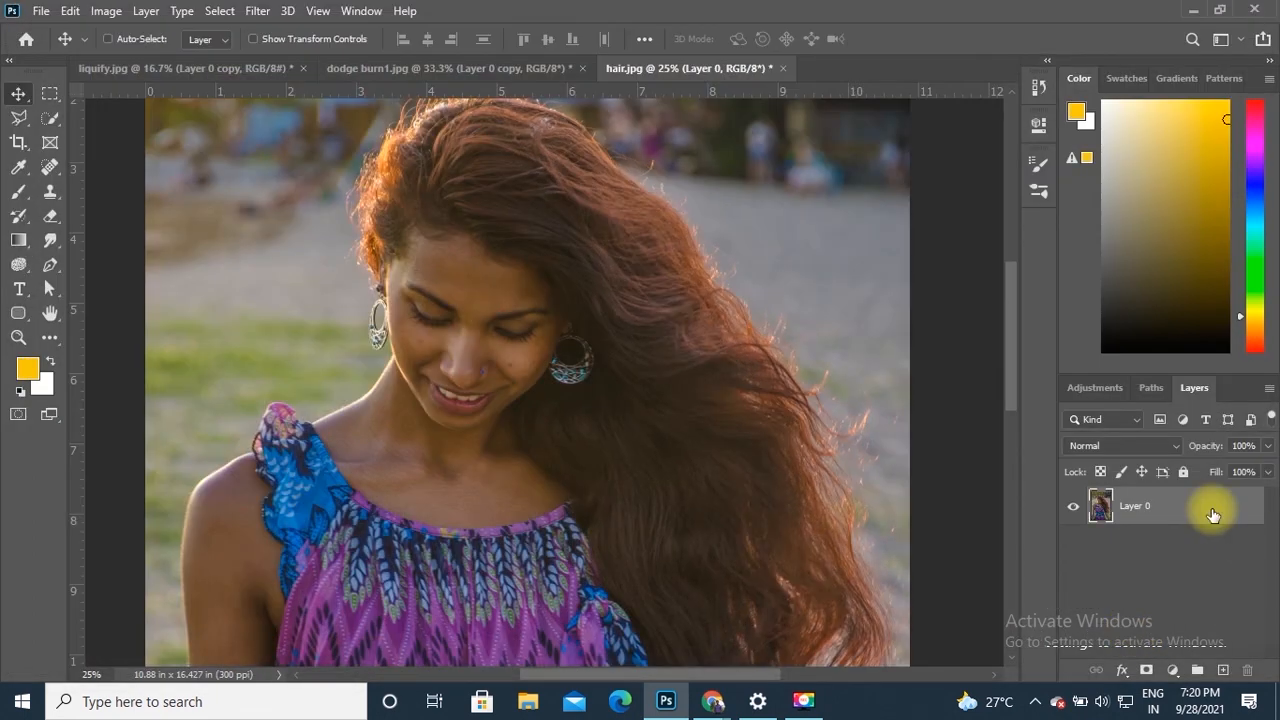
View the hair photo at 16.7% zoom and undo the Liquify filter to compare with the original
{"action": "key", "text": "ctrl+minus"}
{"action": "left_click_drag", "start_coordinate": [700, 309], "coordinate": [504, 155]}
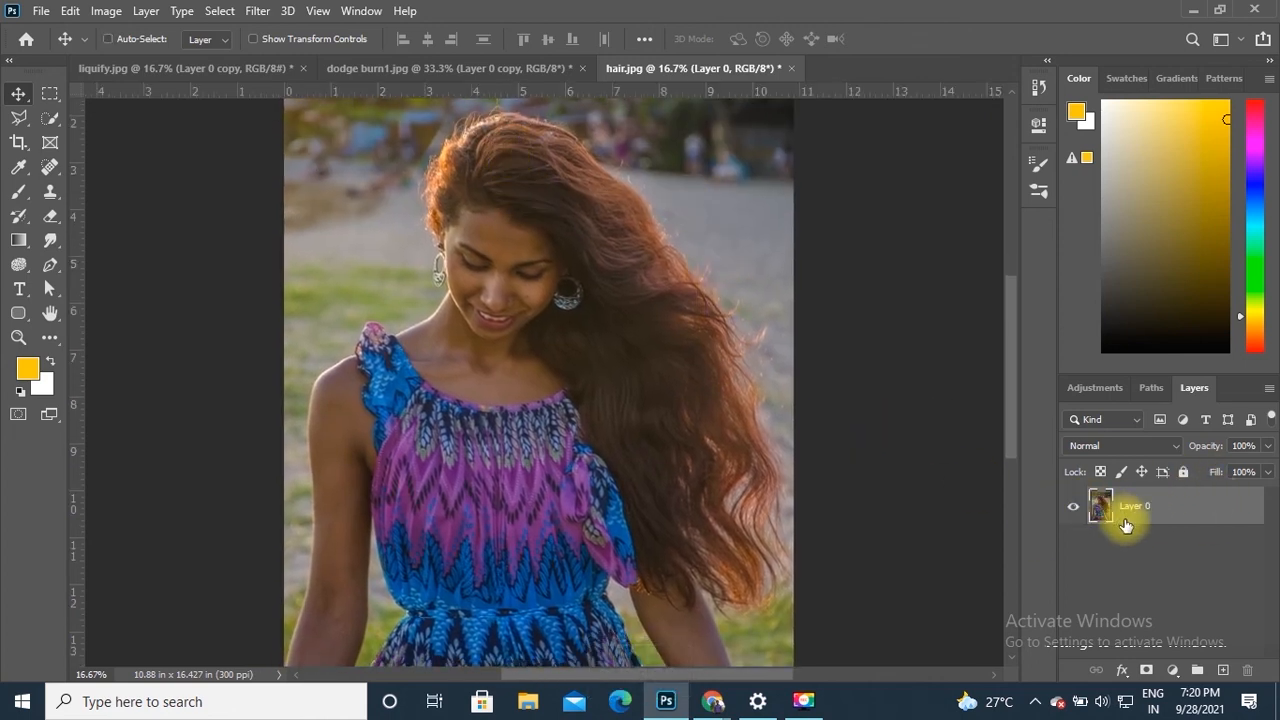
{"action": "key", "text": "ctrl+z"}
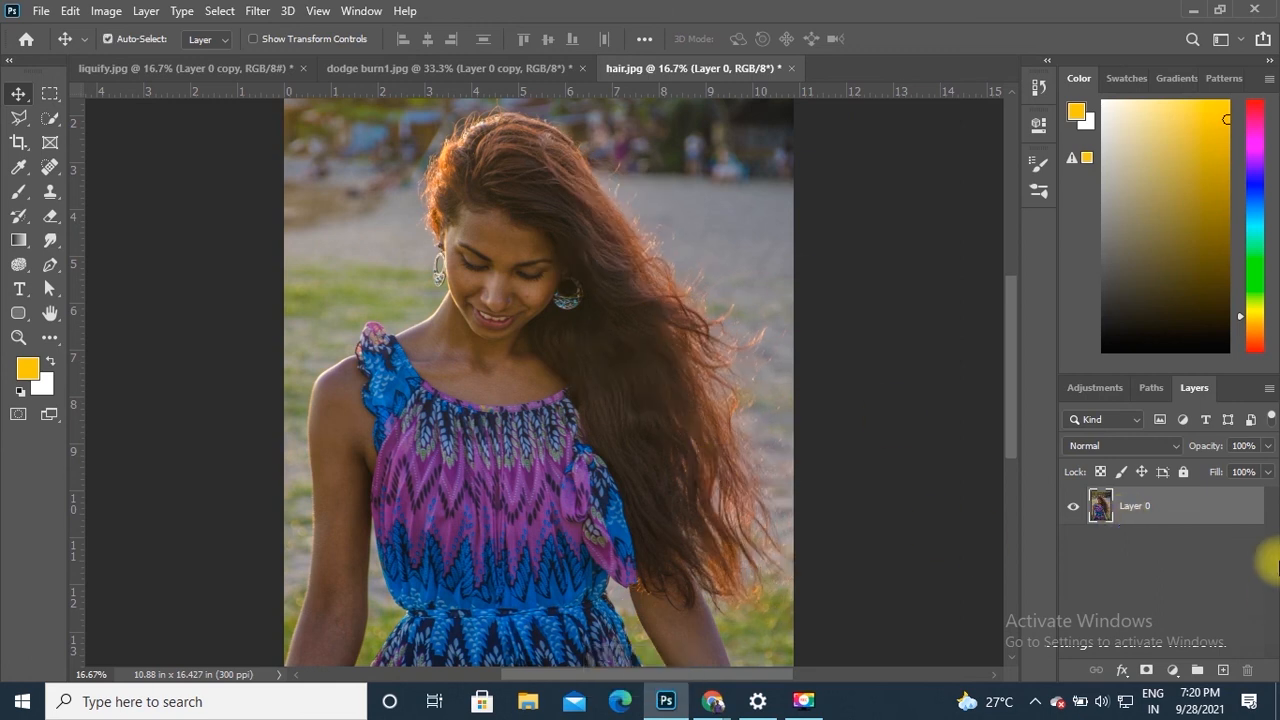
Close hair.jpg without saving its changes and start closing dodge burn1.jpg
{"action": "left_click", "coordinate": [793, 68]}
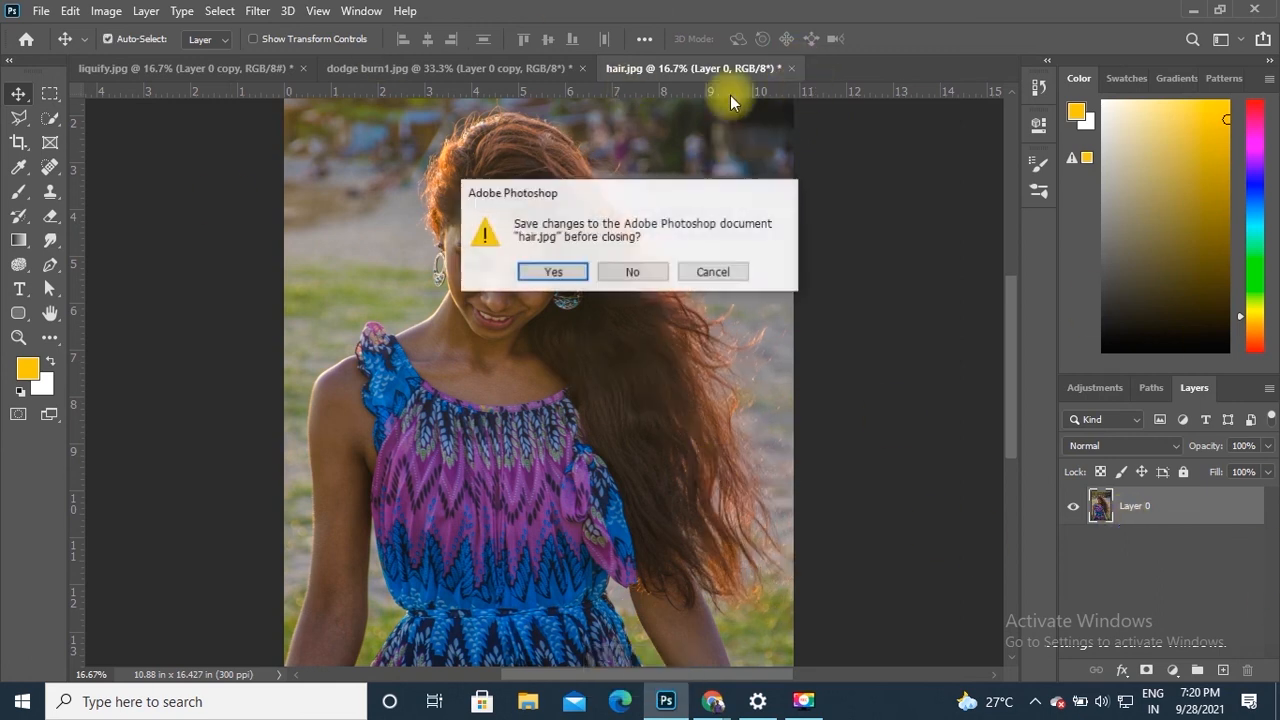
{"action": "left_click", "coordinate": [632, 274]}
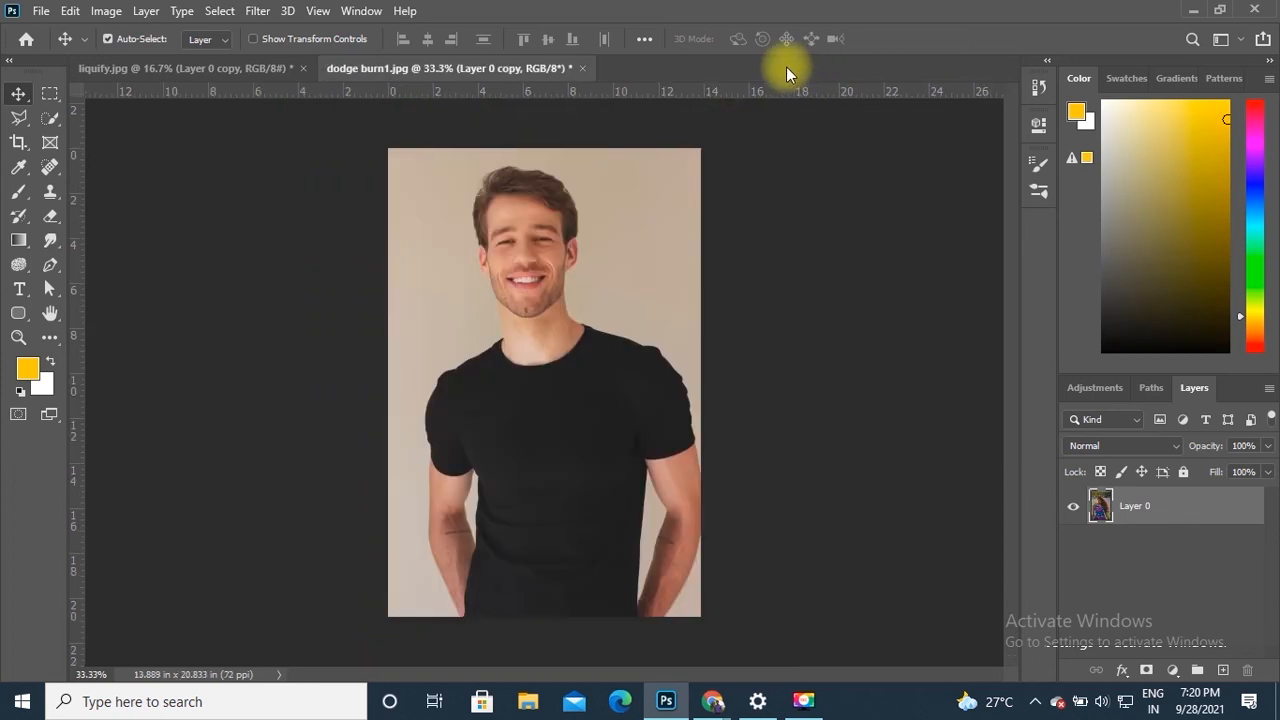
{"action": "left_click", "coordinate": [583, 70]}
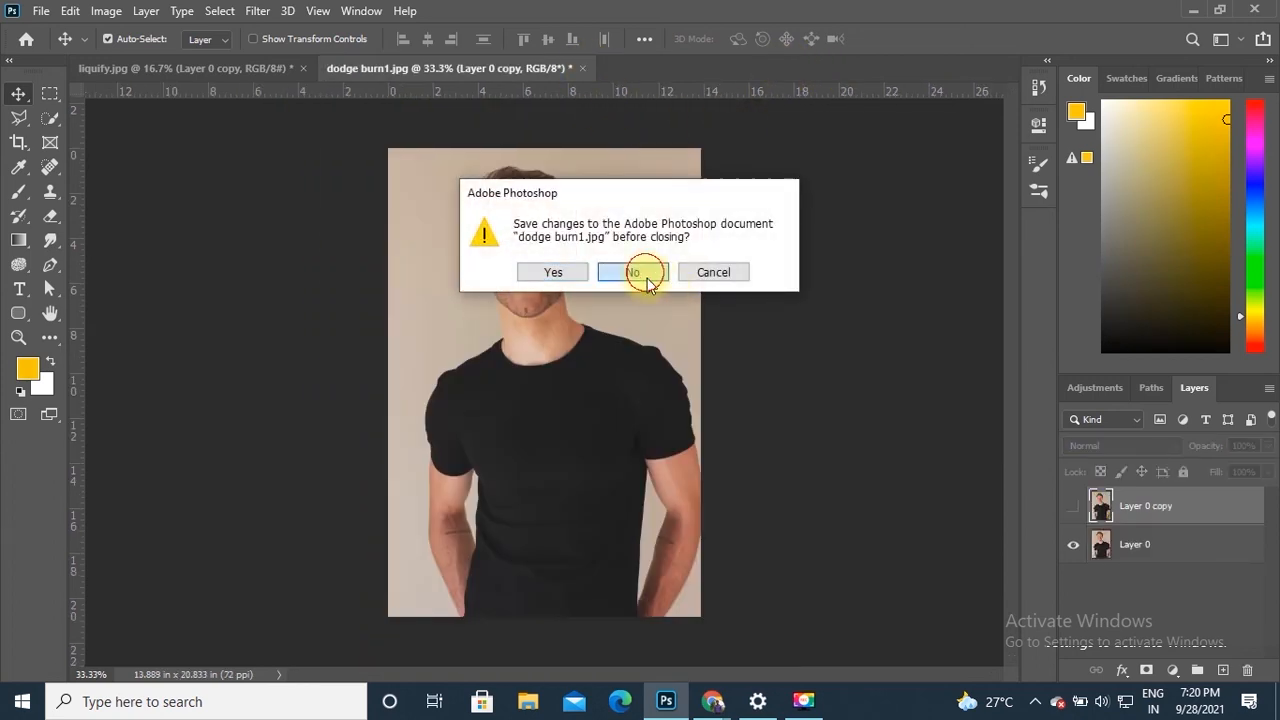